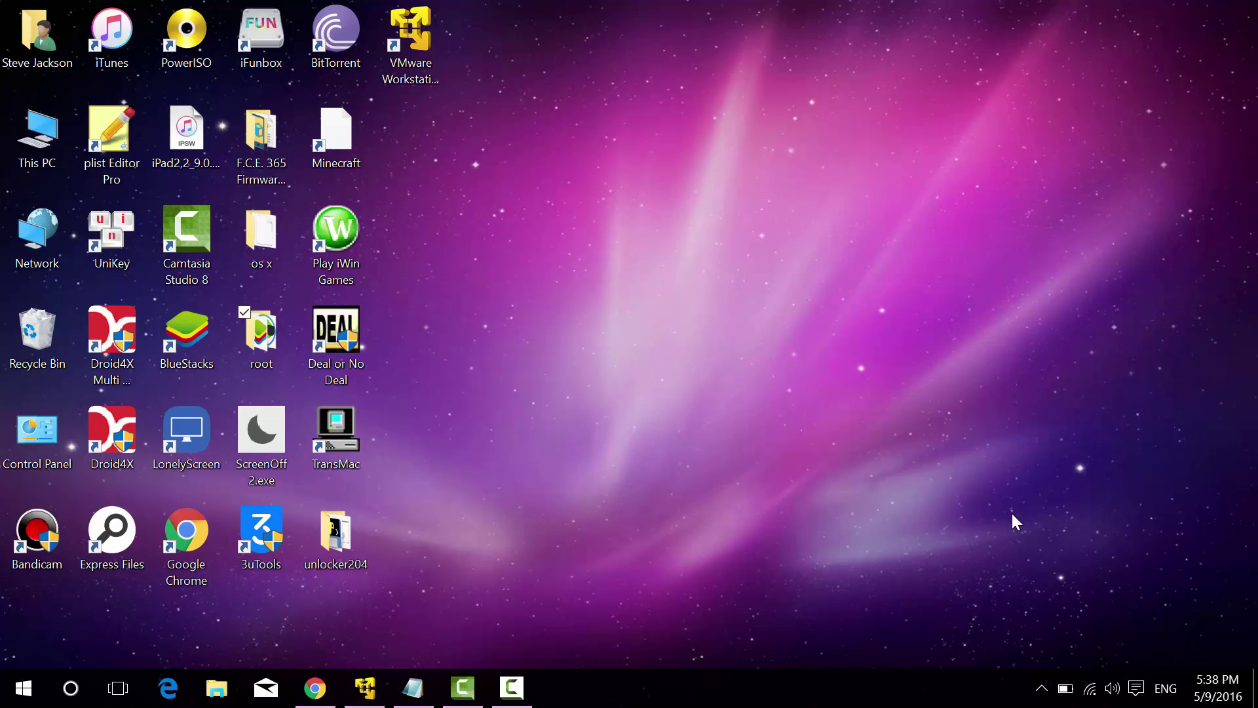
# Restore the full-screen OS X El Capitan virtual machine from the Windows taskbar.
pyautogui.click(367, 689)
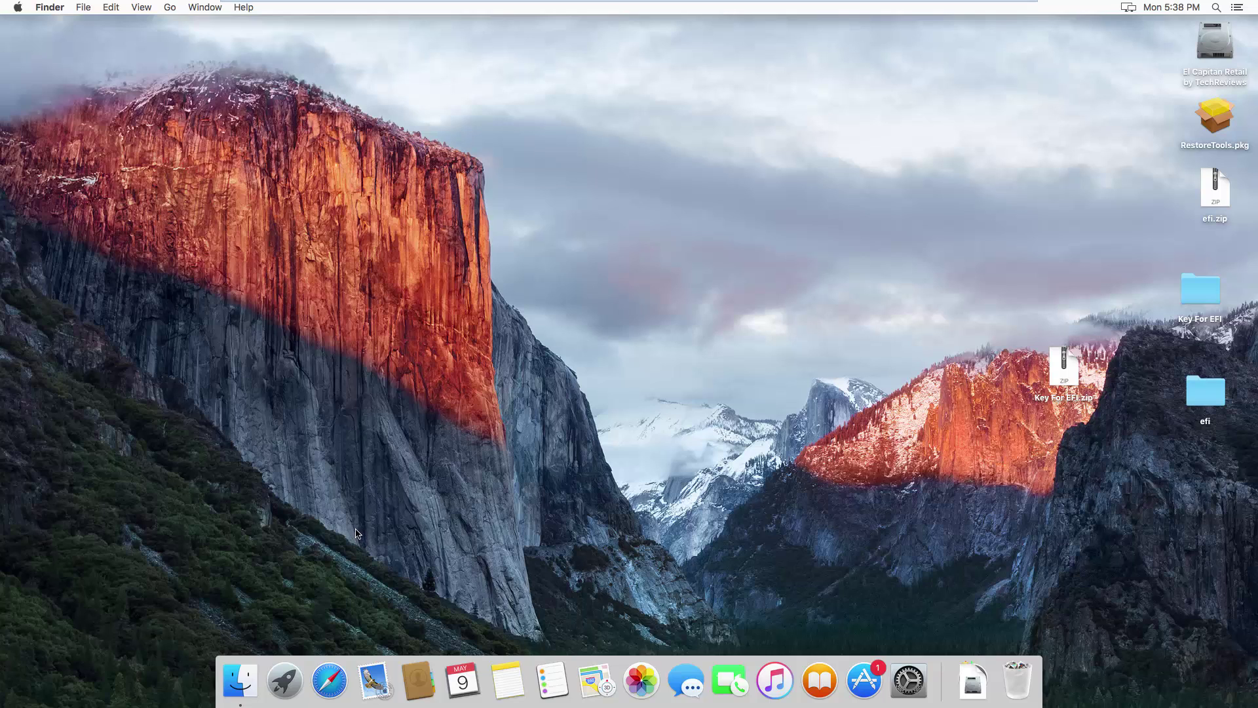
# Confirm About This Mac shows MacBook Air (13-inch, Mid 2012) with Intel Core i5, then open the Downloads stack.
pyautogui.click(18, 8)
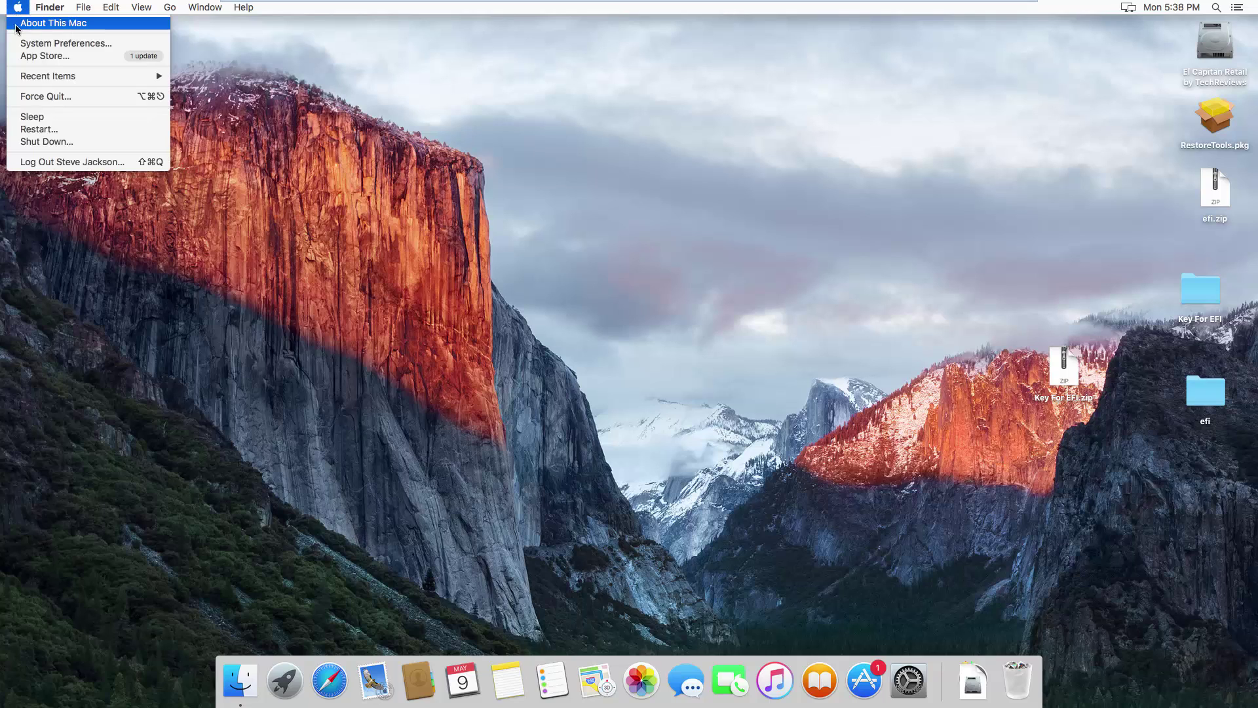
pyautogui.click(17, 28)
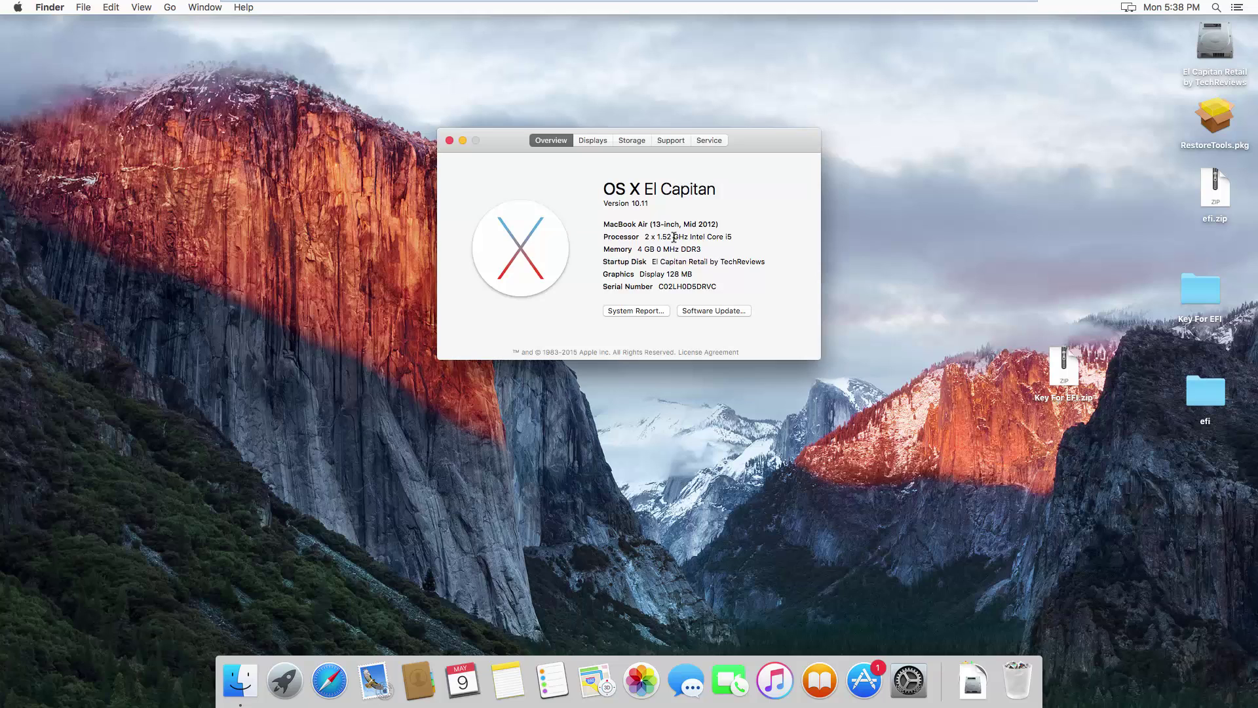
pyautogui.moveTo(688, 236); pyautogui.dragTo(746, 238)
pyautogui.click(449, 140)
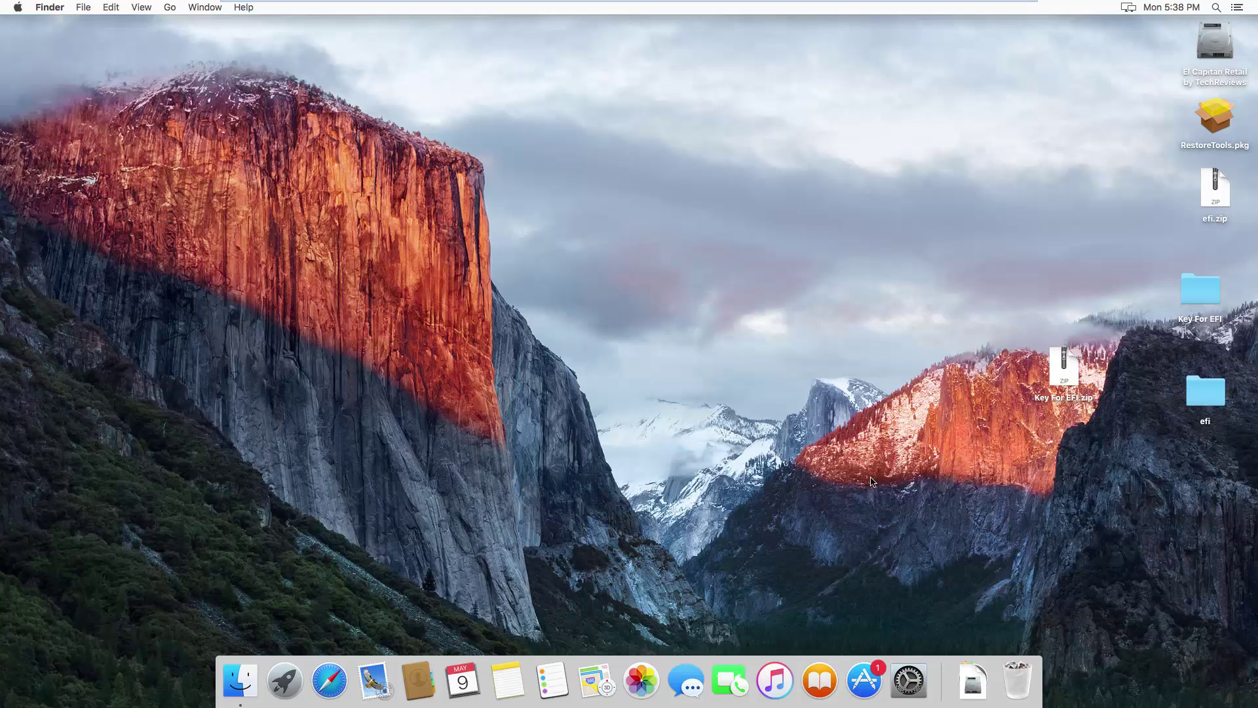
pyautogui.click(973, 679)
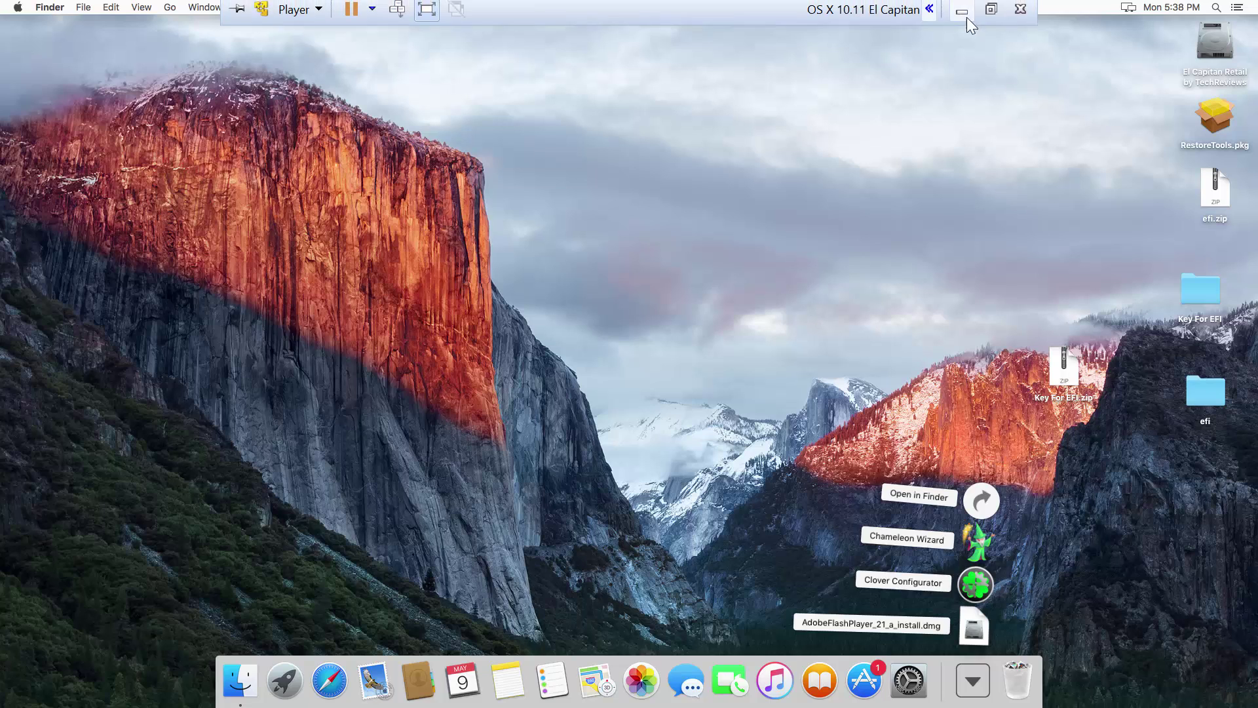
# Minimize the VM, Google 'clover configurator' in Chrome, and open the tonymacx86 Clover Configurator page.
pyautogui.click(965, 17)
pyautogui.click(315, 688)
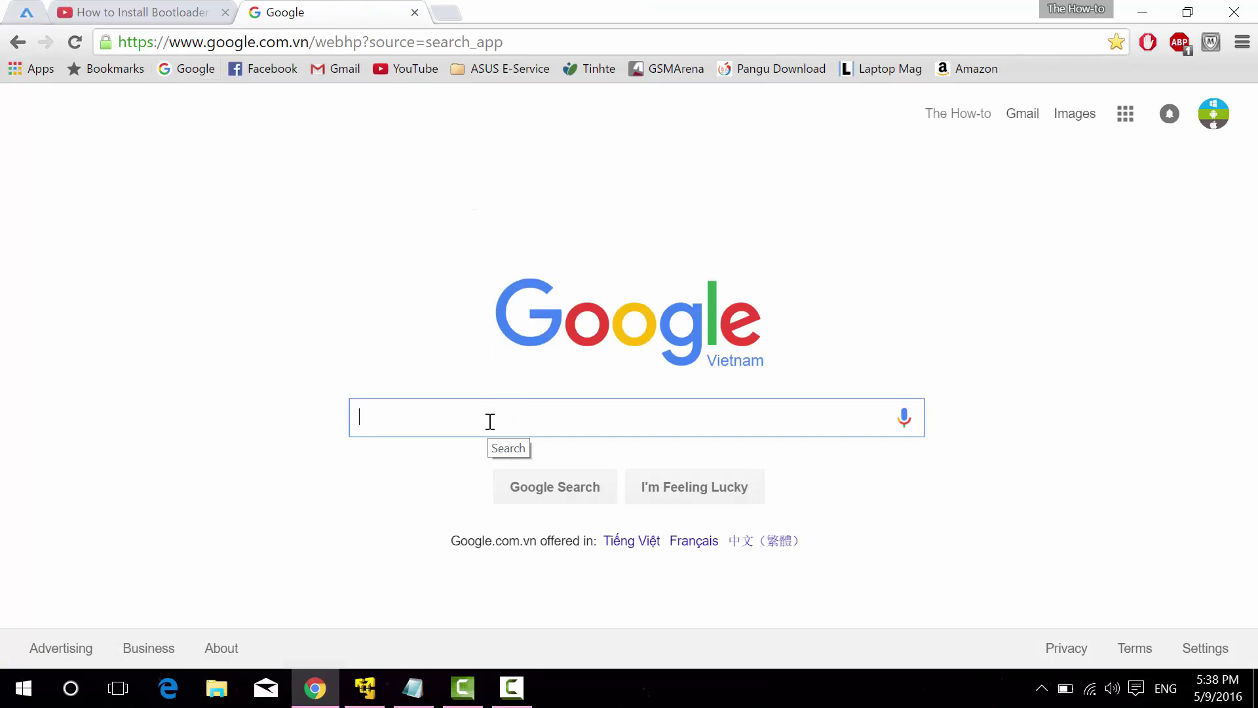
pyautogui.write('clover')
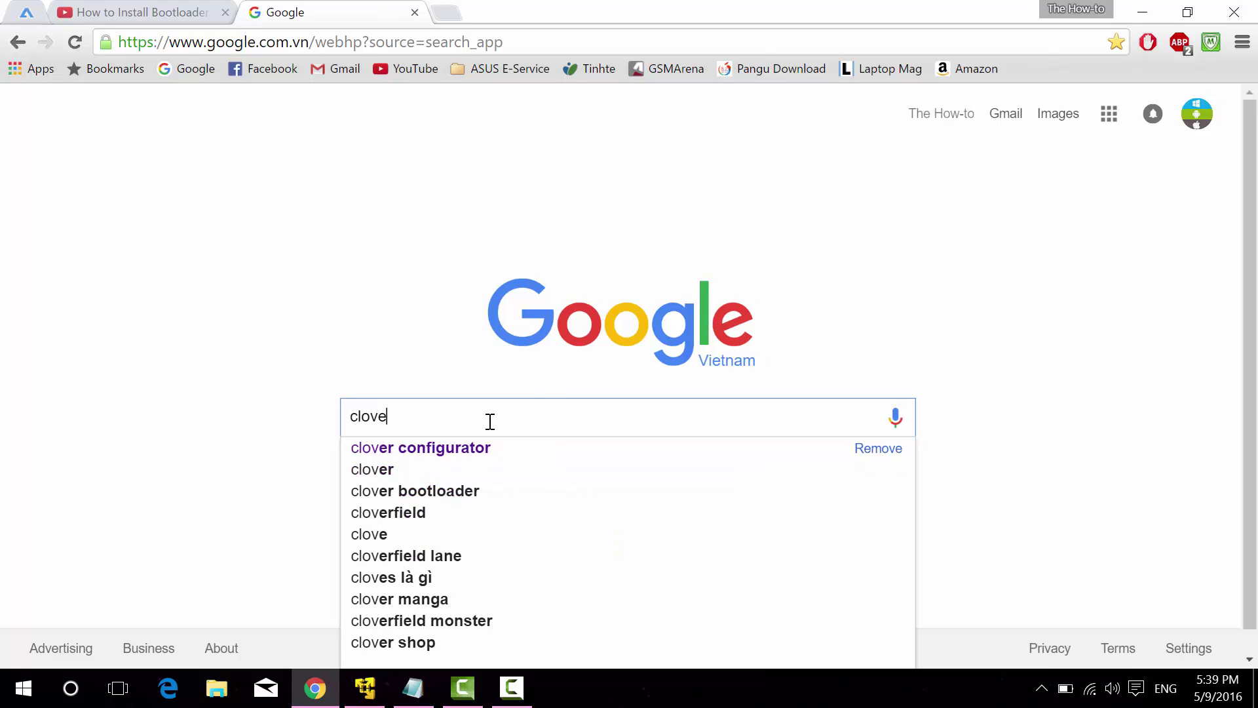
pyautogui.click(529, 446)
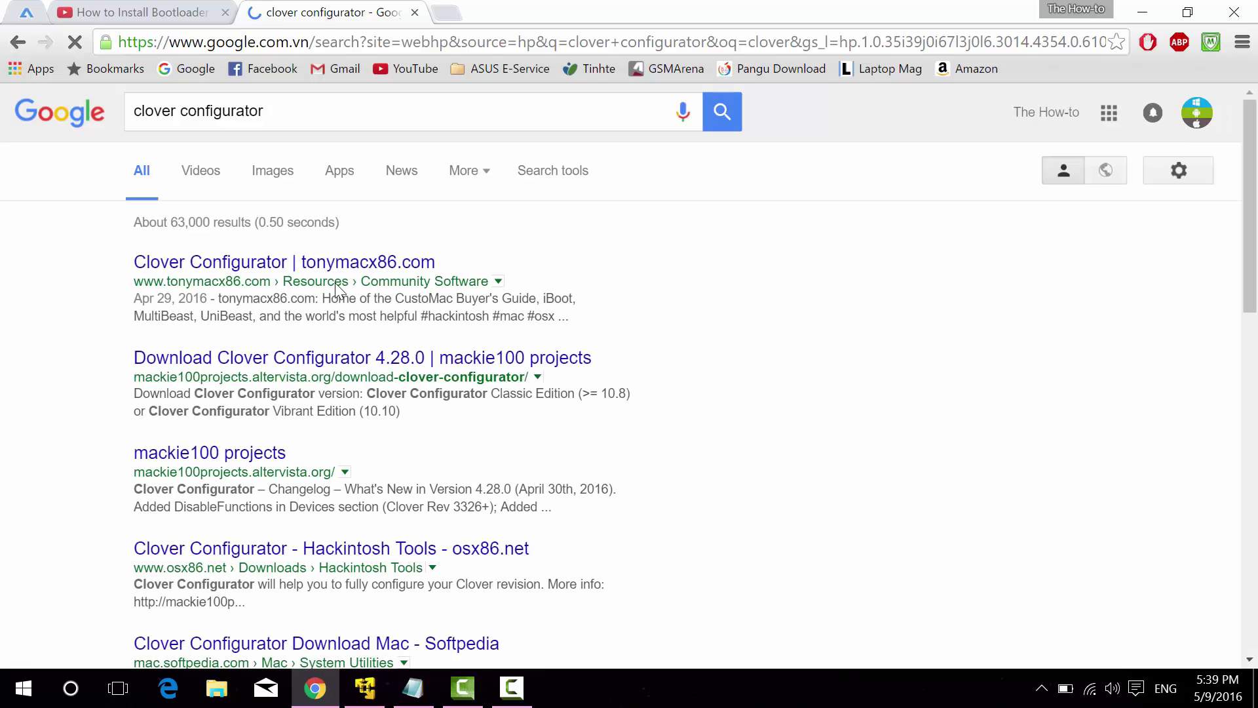
pyautogui.click(196, 269)
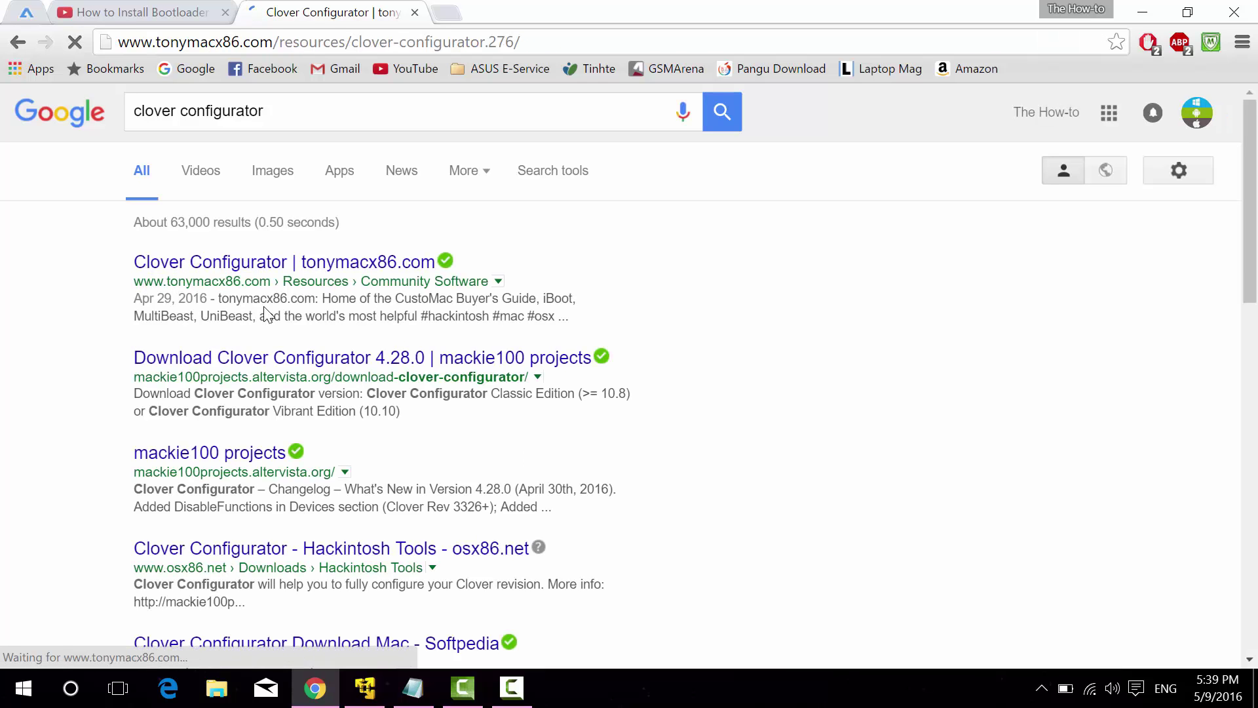
# Try the 2.6 MB download and the login panel, then minimize Chrome.
pyautogui.scroll(-3, 366, 423)
pyautogui.scroll(3, 1119, 198)
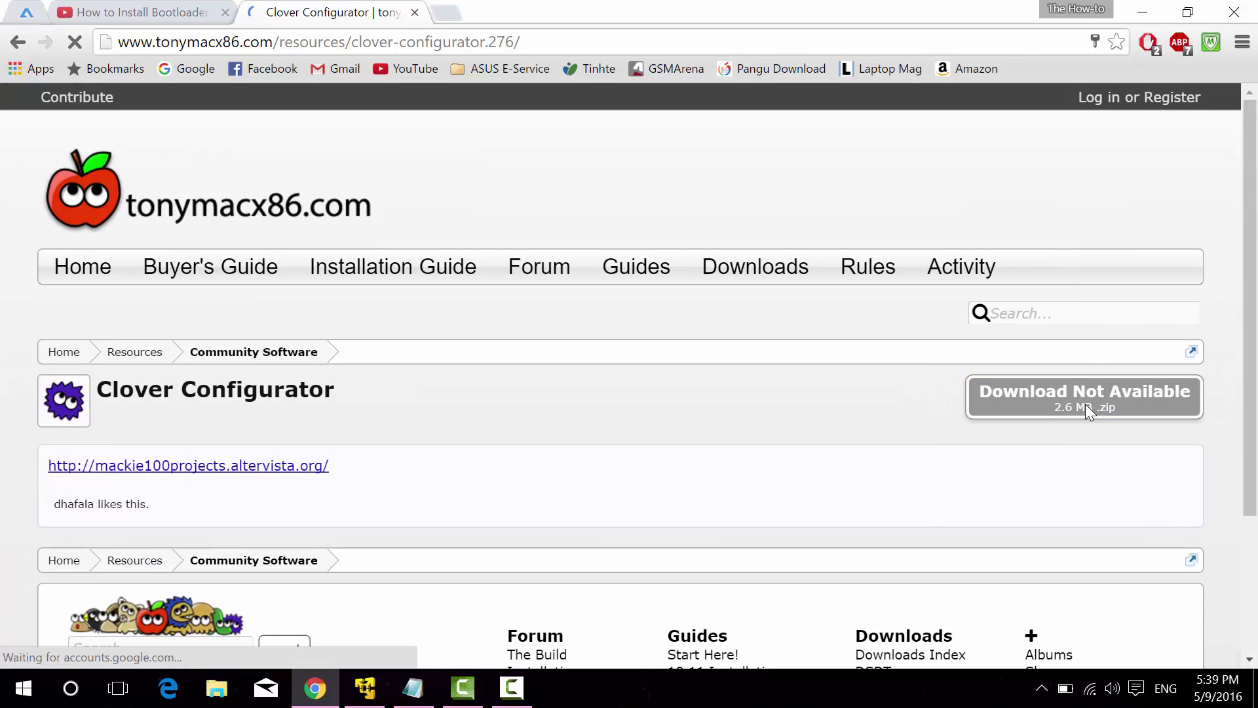
pyautogui.click(1085, 405)
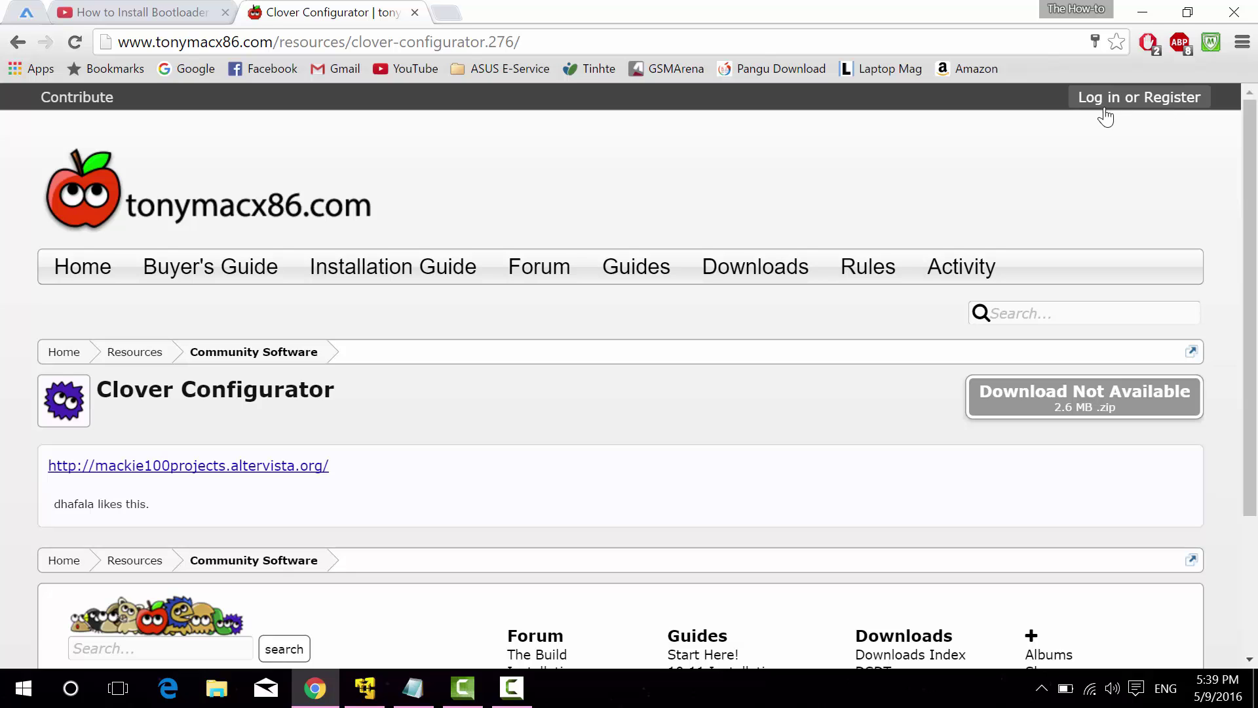
pyautogui.click(1177, 108)
pyautogui.click(665, 360)
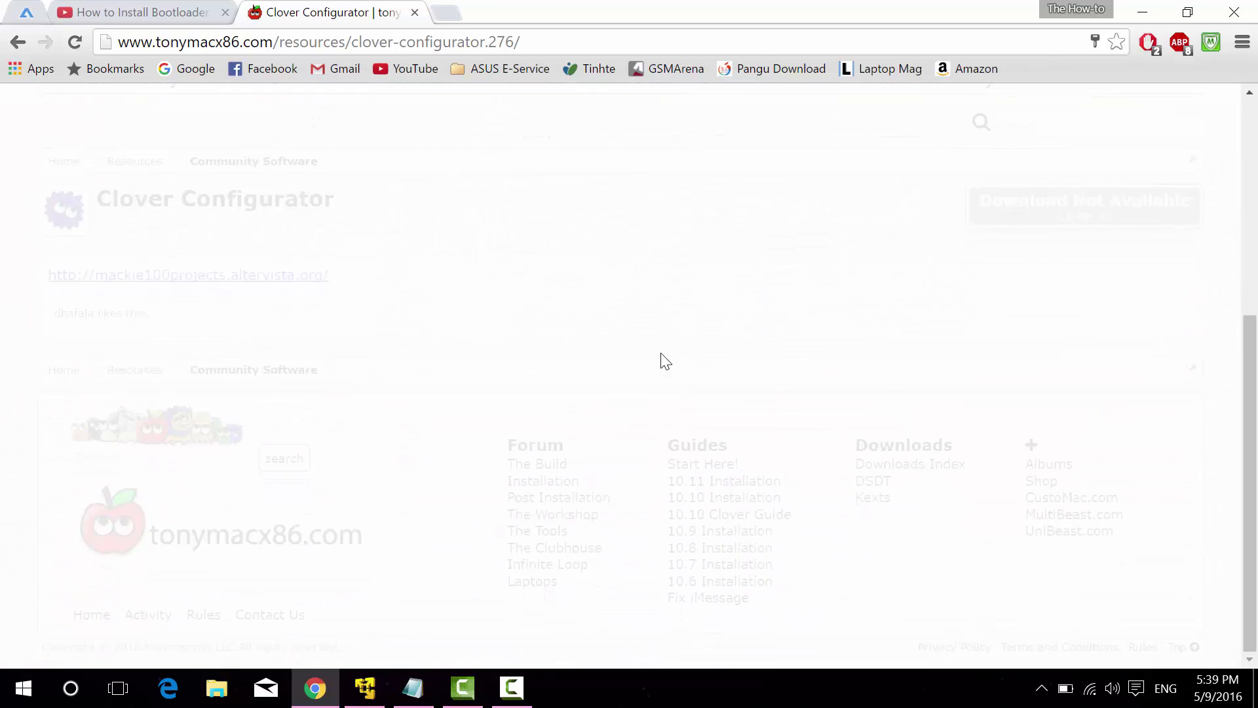
pyautogui.click(1143, 13)
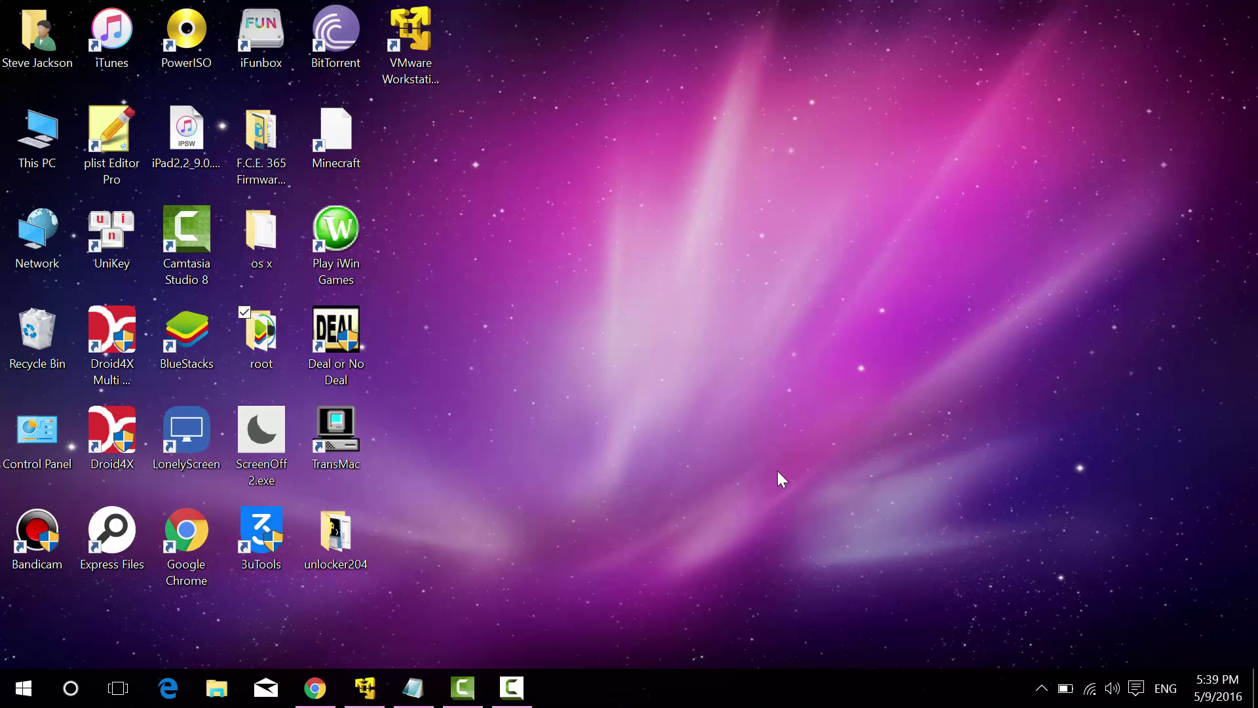
# Back in the VM, launch Clover Configurator from Downloads, which reports config.plist not found.
pyautogui.click(420, 681)
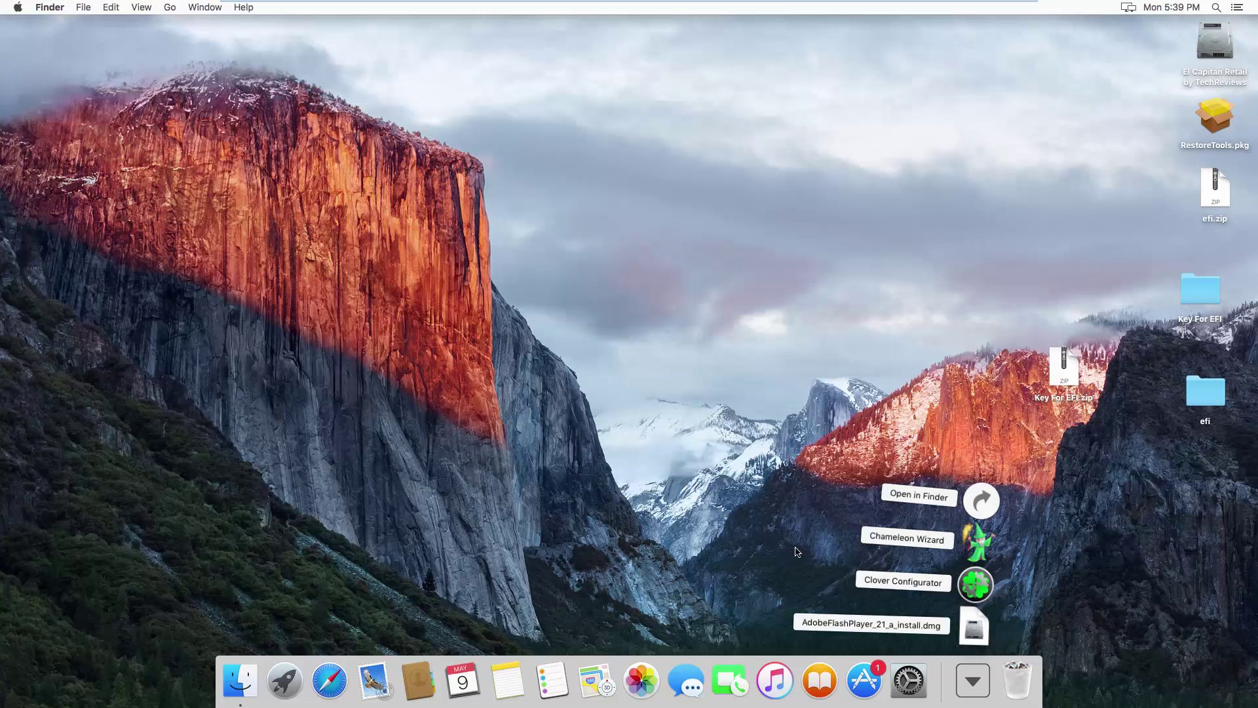
pyautogui.click(976, 585)
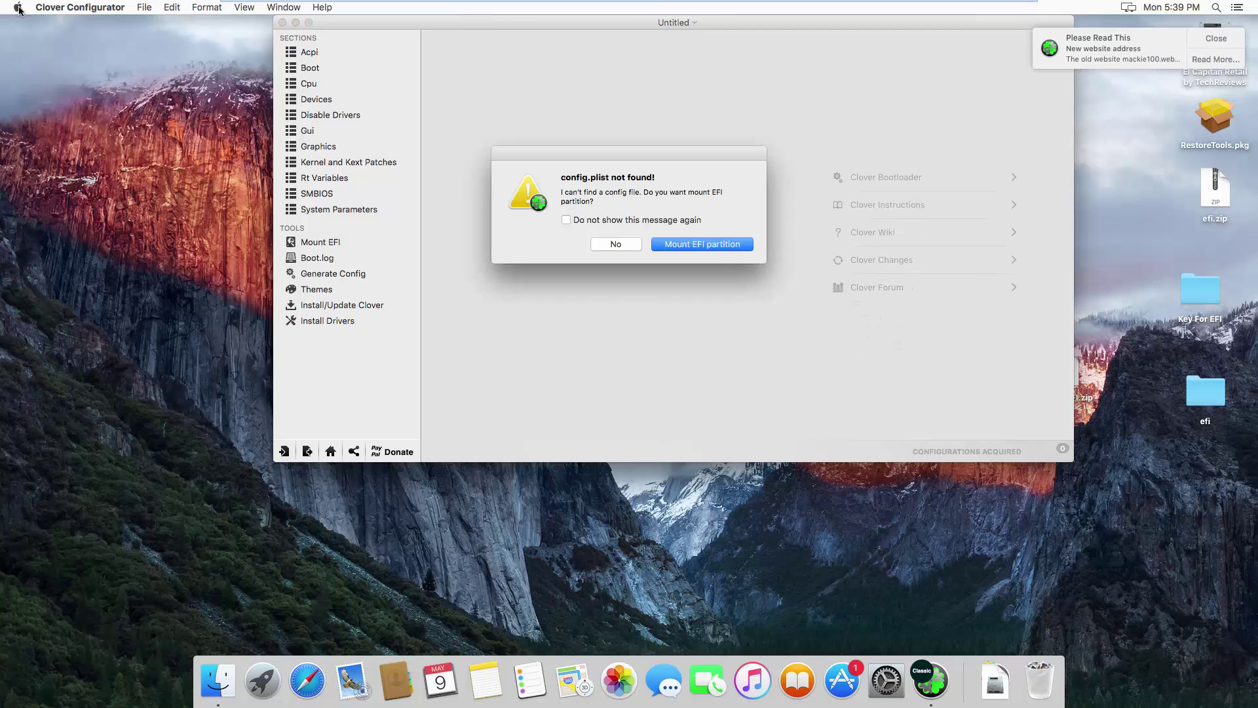
pyautogui.click(22, 11)
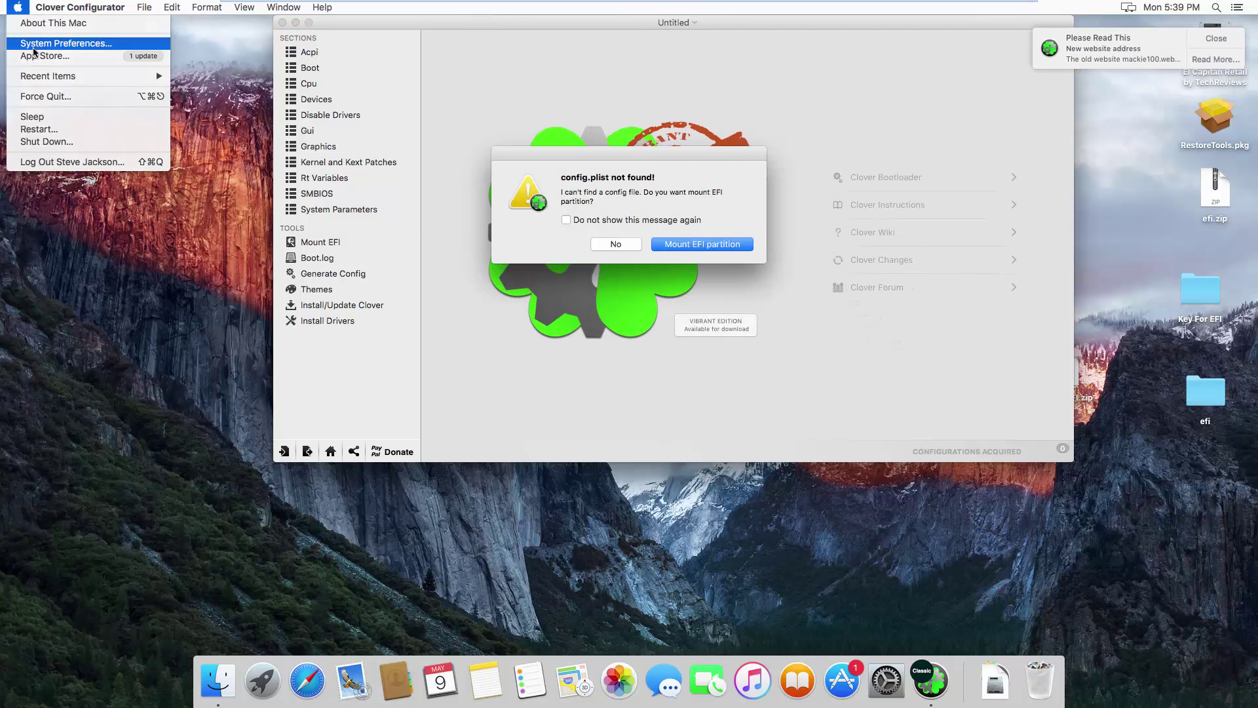
# Verify Security & Privacy allows apps downloaded from Anywhere, unlock the padlock, and close System Preferences.
pyautogui.click(51, 40)
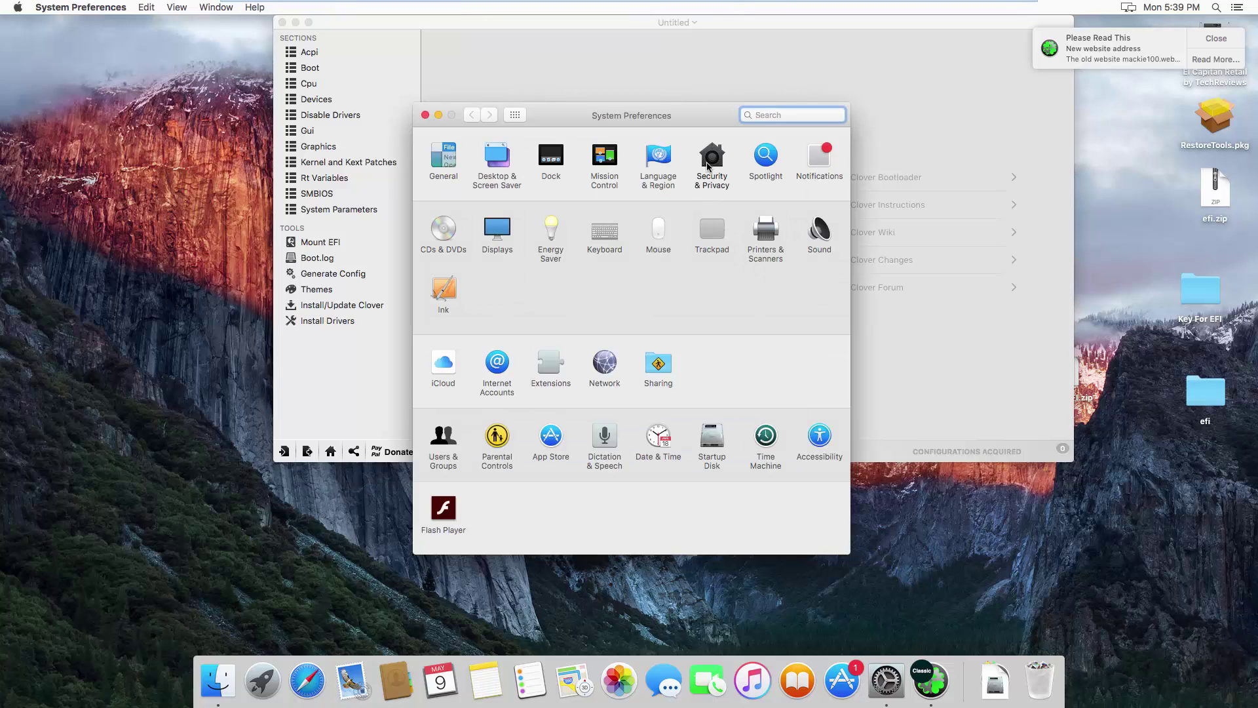
pyautogui.click(710, 162)
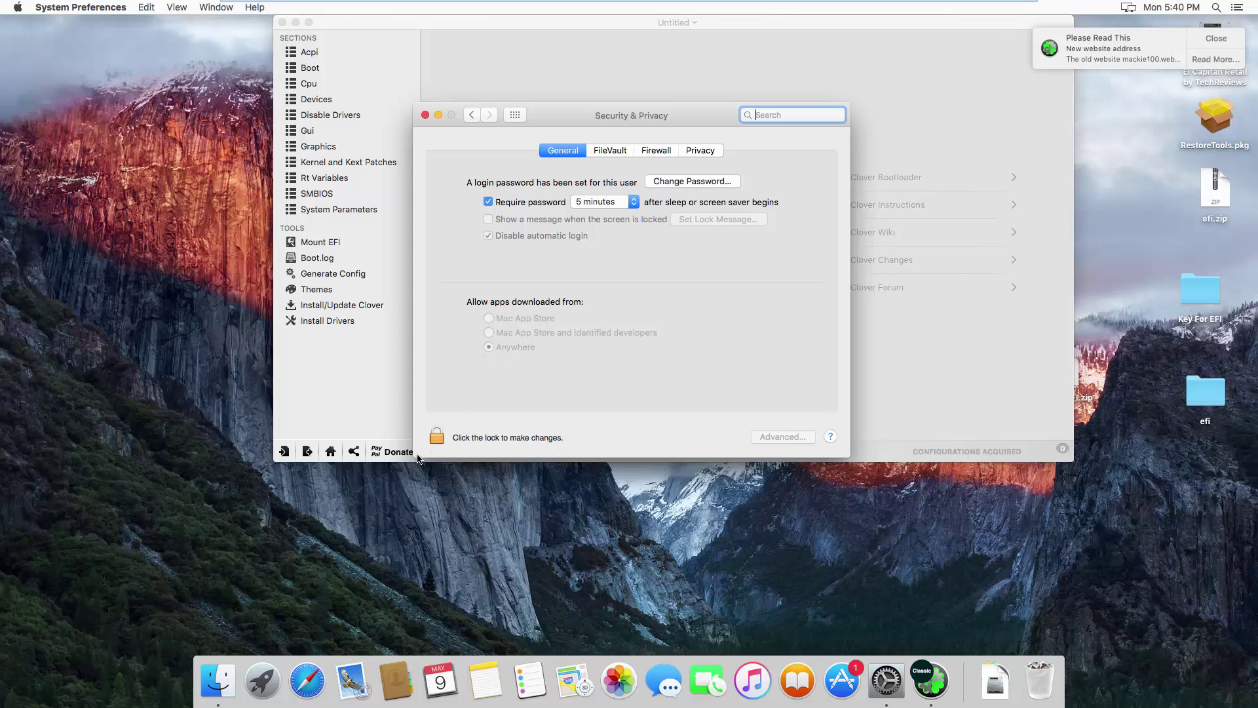
pyautogui.click(436, 437)
pyautogui.click(425, 115)
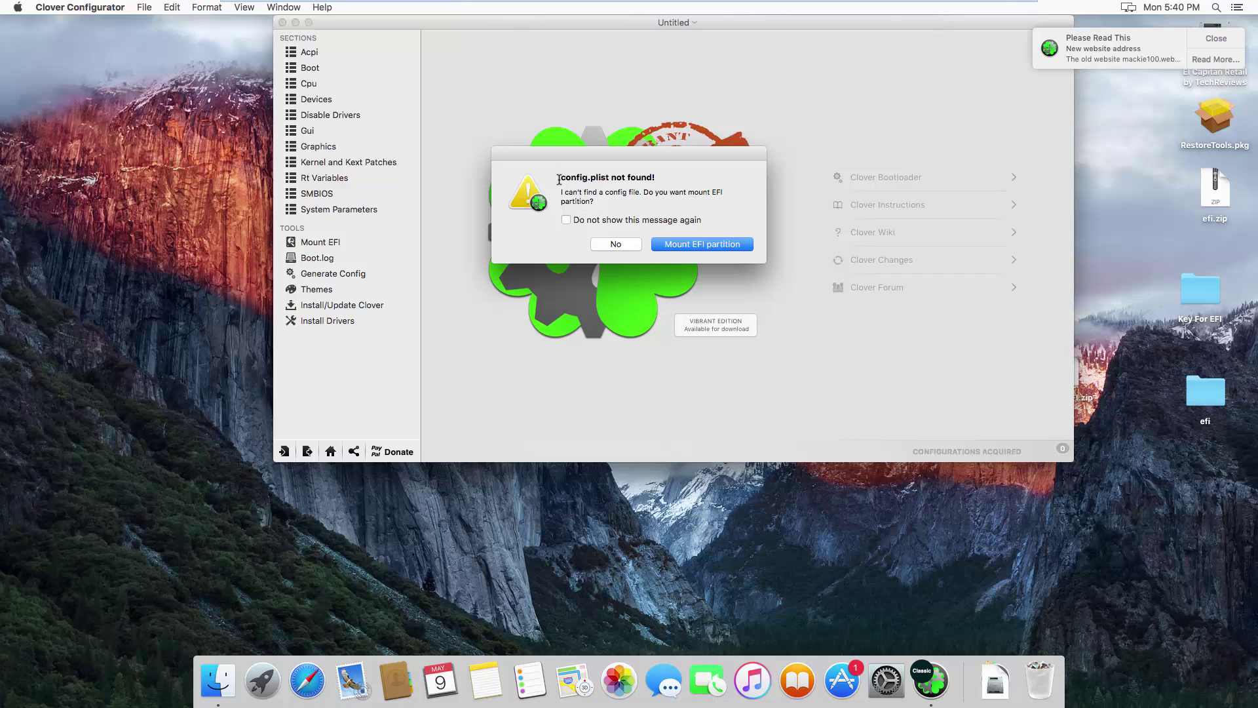
# Tick 'Do not show this message again', open Mount EFI partition, and minimize the VM.
pyautogui.tripleClick(588, 182)
pyautogui.click(647, 222)
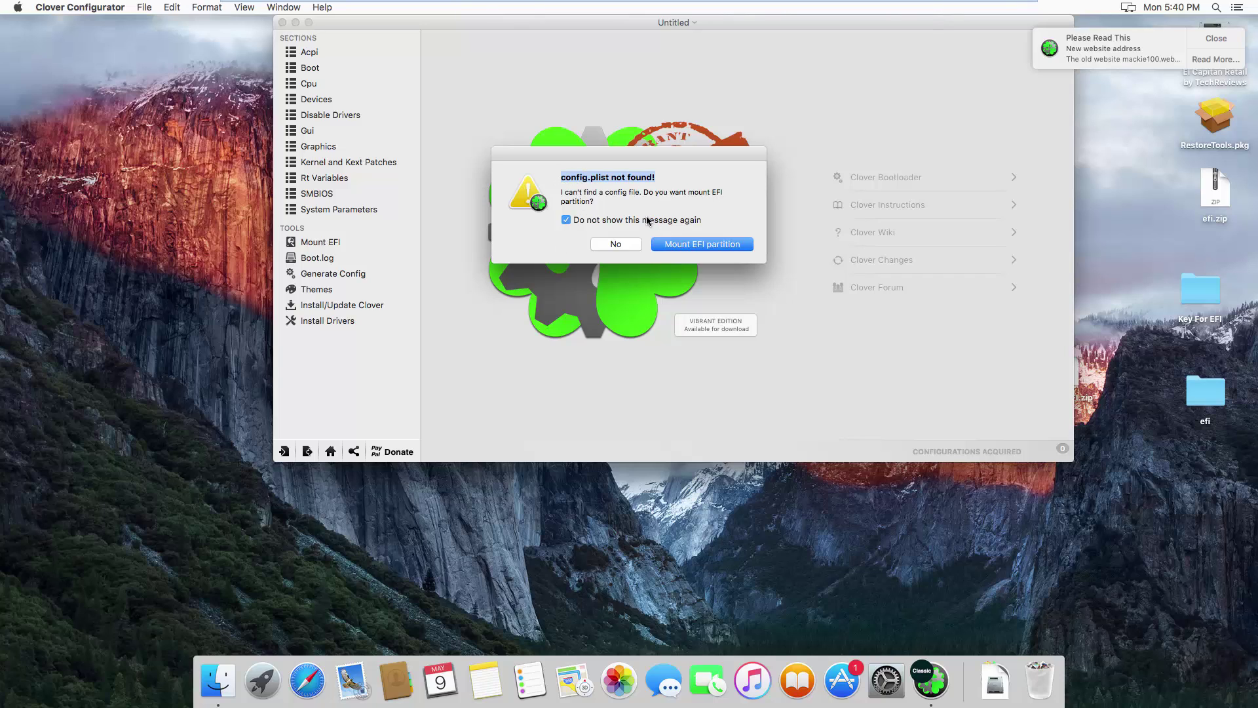
pyautogui.click(717, 247)
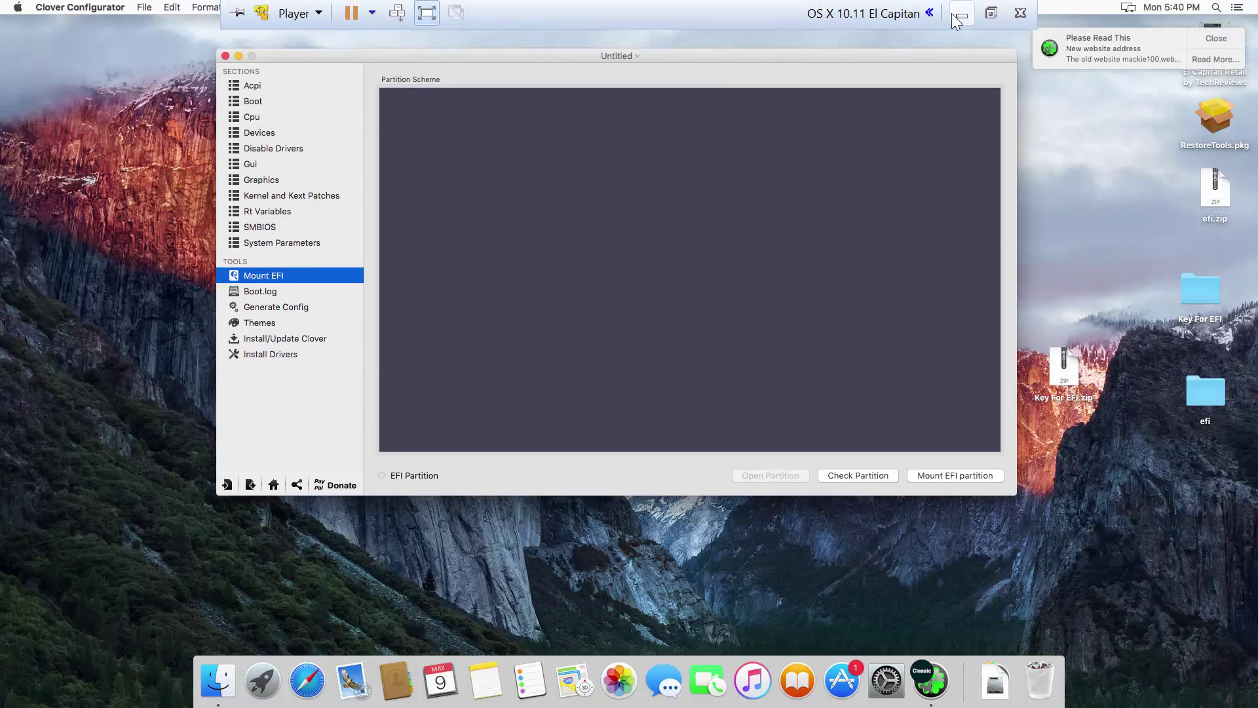
pyautogui.click(951, 13)
# Switch to the YouTube tutorial tab and scroll through the video description.
pyautogui.click(314, 688)
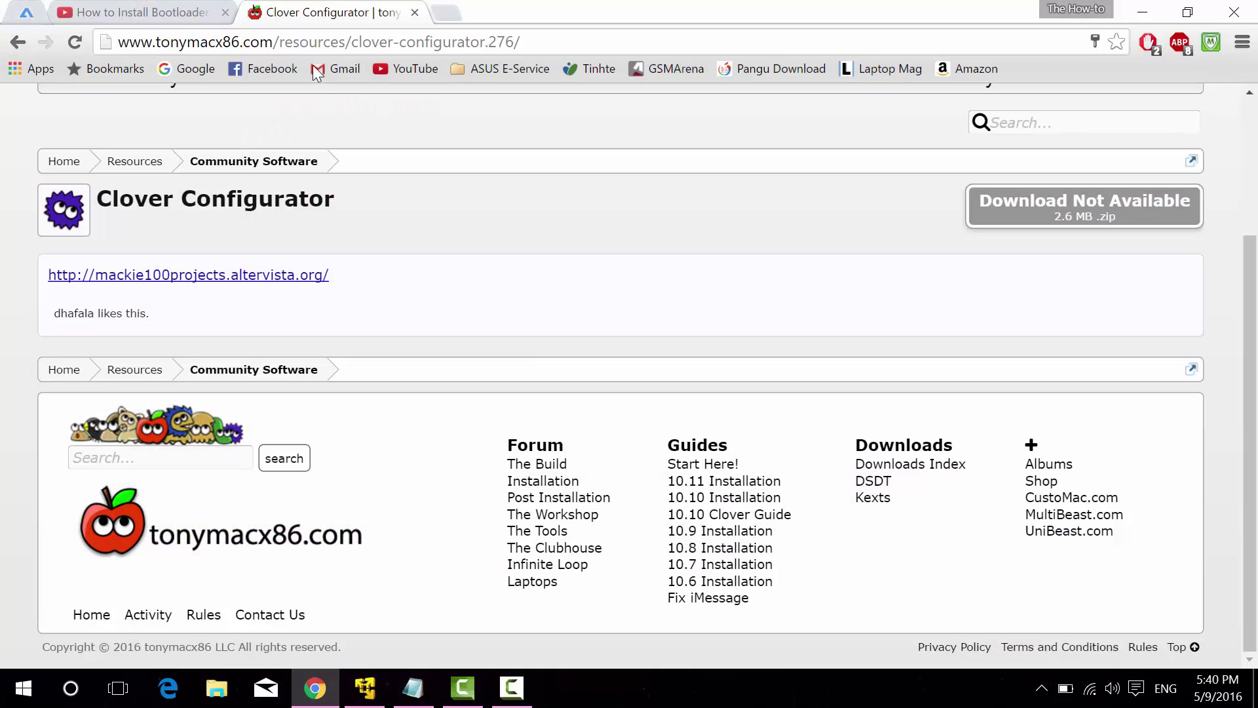
pyautogui.click(164, 12)
pyautogui.scroll(-5, 308, 498)
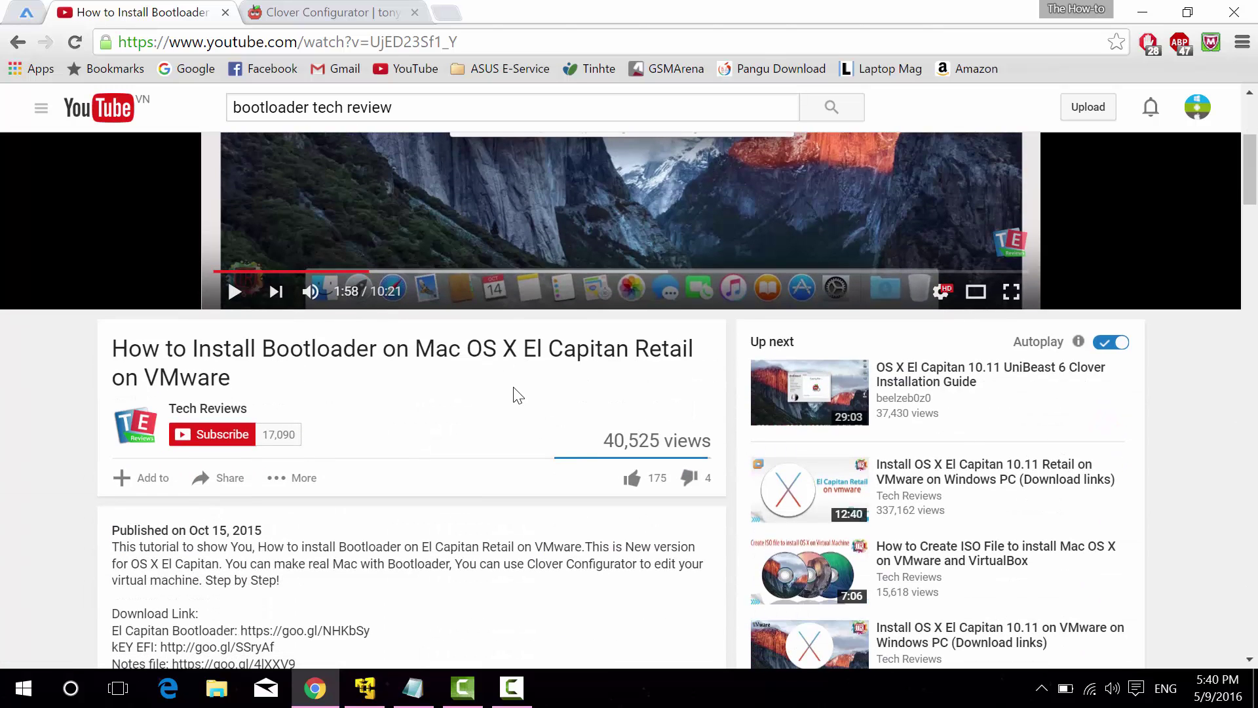
pyautogui.scroll(-5, 518, 395)
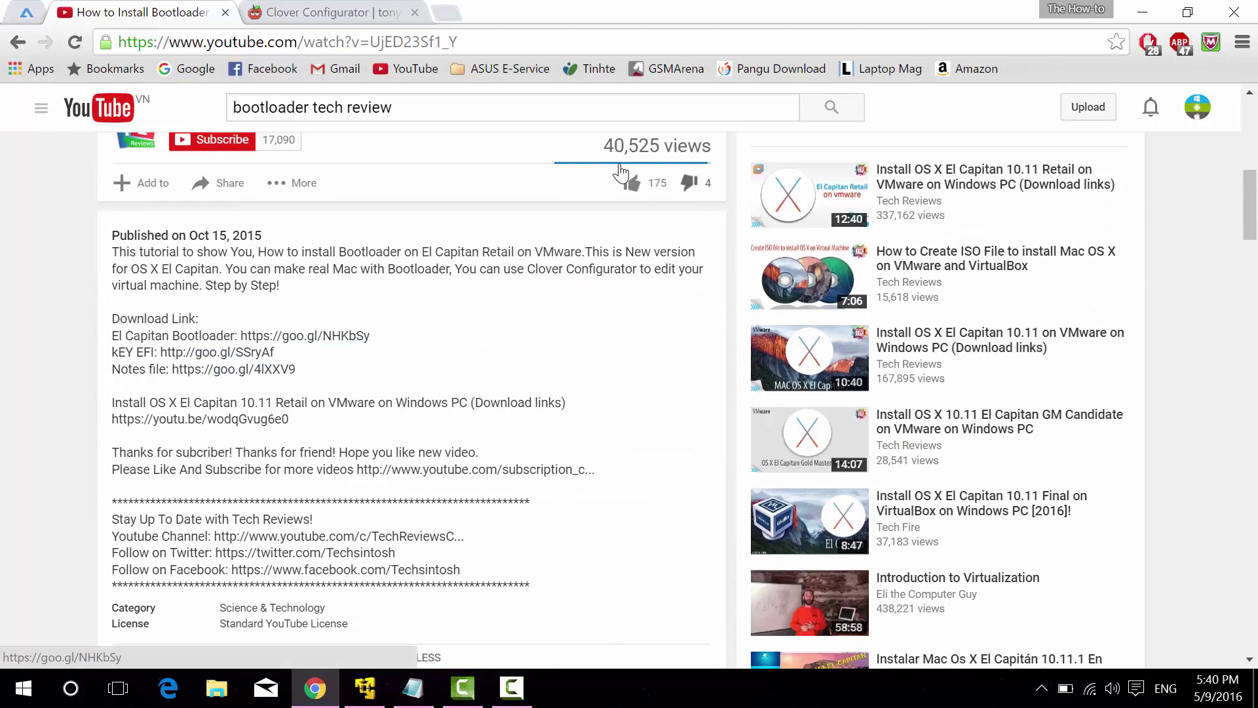
pyautogui.scroll(10, 439, 230)
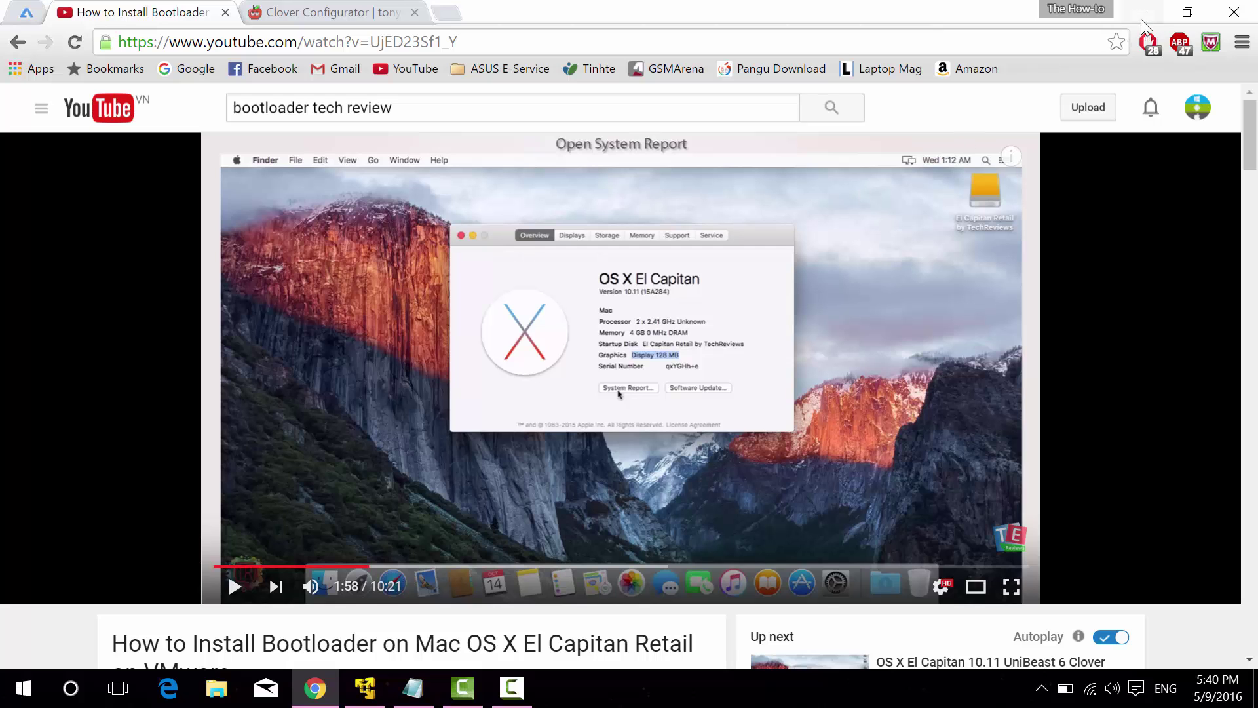
# Move the Clover Configurator window lower-left in the VM, then scroll down to the El Capitan Bootloader link.
pyautogui.click(375, 693)
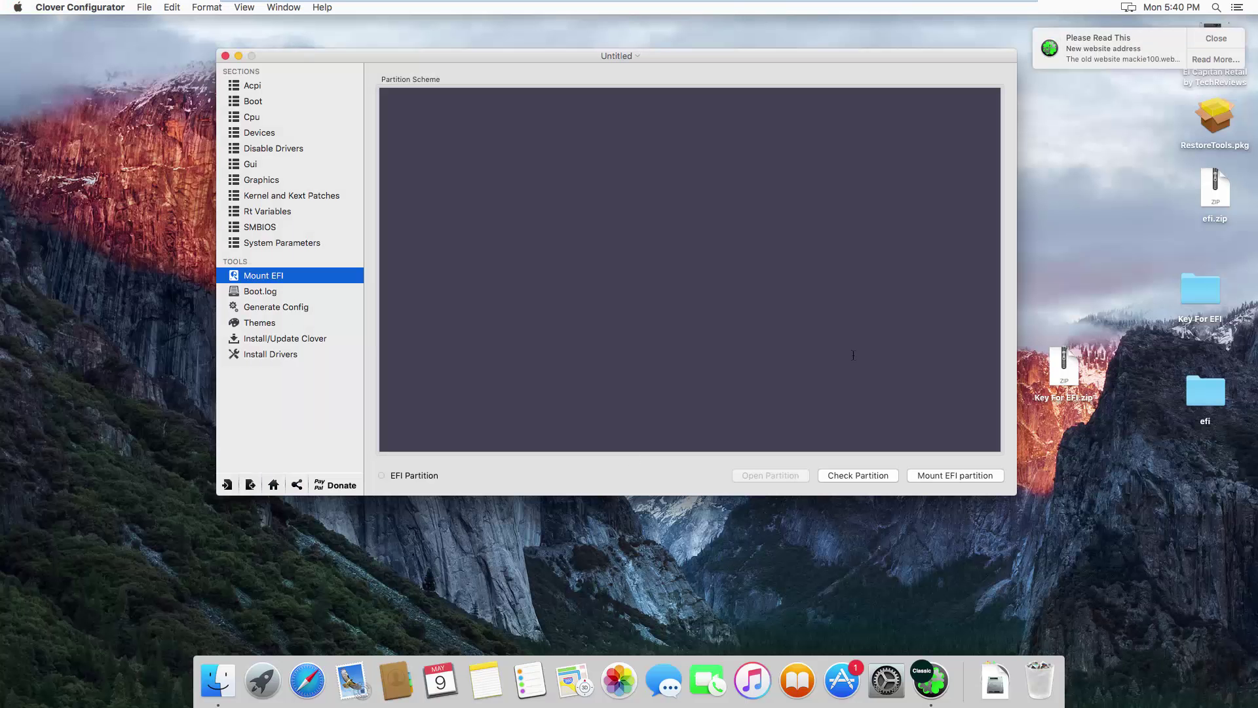
pyautogui.moveTo(647, 55); pyautogui.dragTo(602, 71)
pyautogui.click(961, 3)
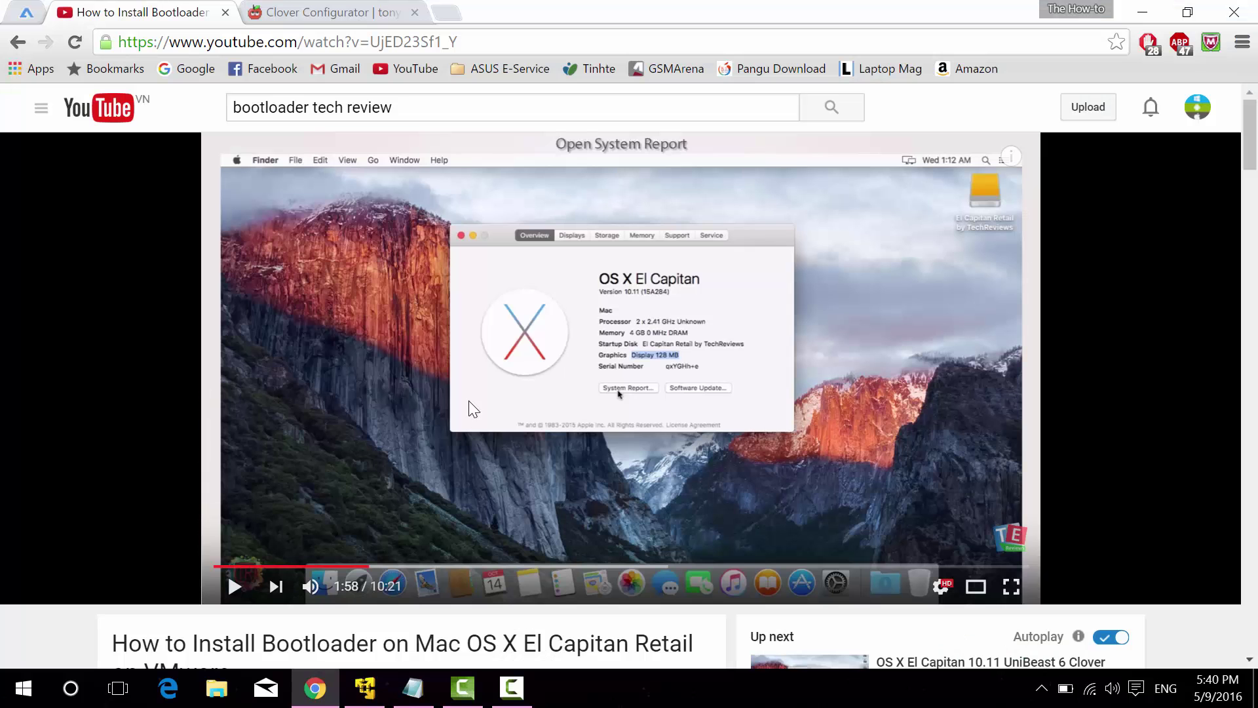
pyautogui.scroll(-5, 461, 403)
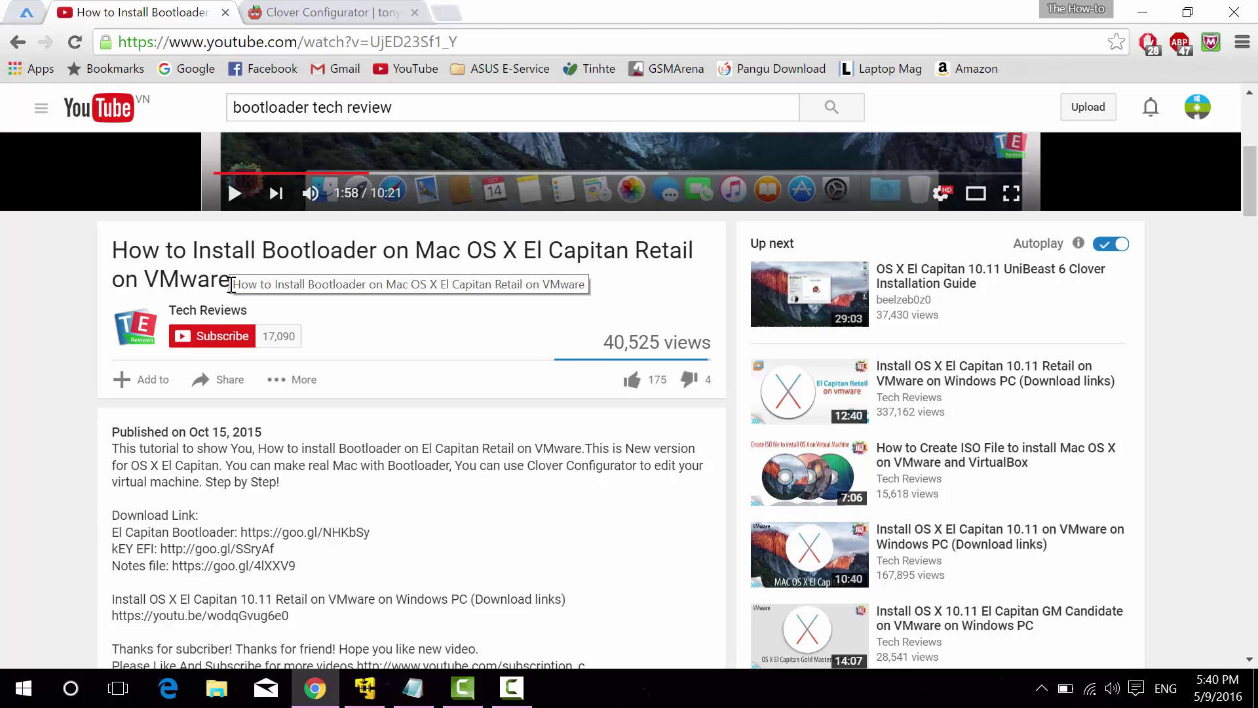
pyautogui.scroll(-3, 236, 360)
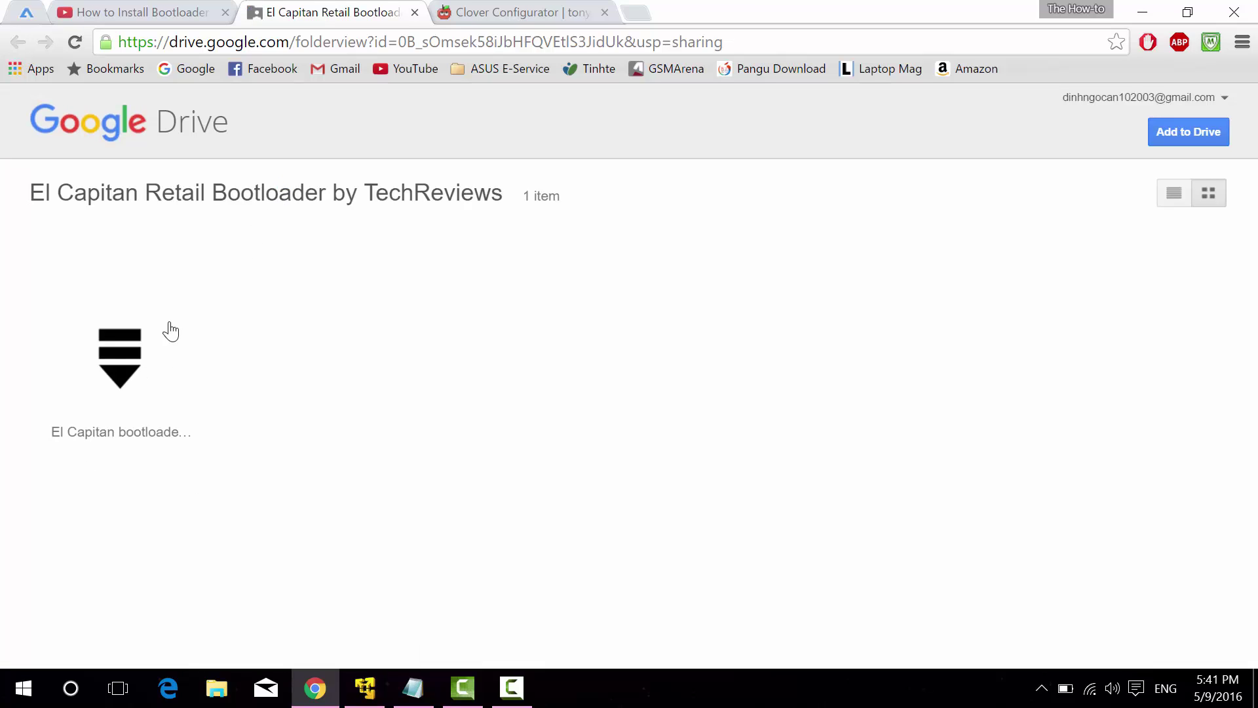
# Preview the bootloader zip's folder in Google Drive, then close the tab and show the desktop.
pyautogui.doubleClick(126, 391)
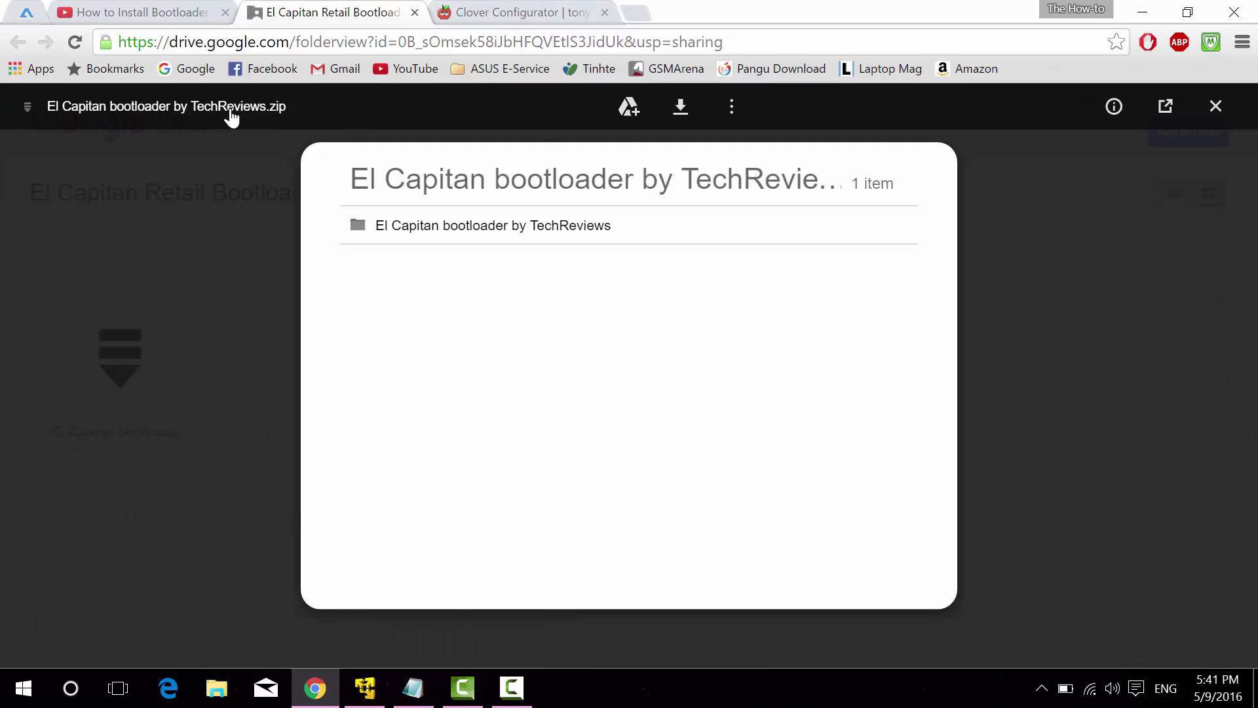
pyautogui.click(522, 213)
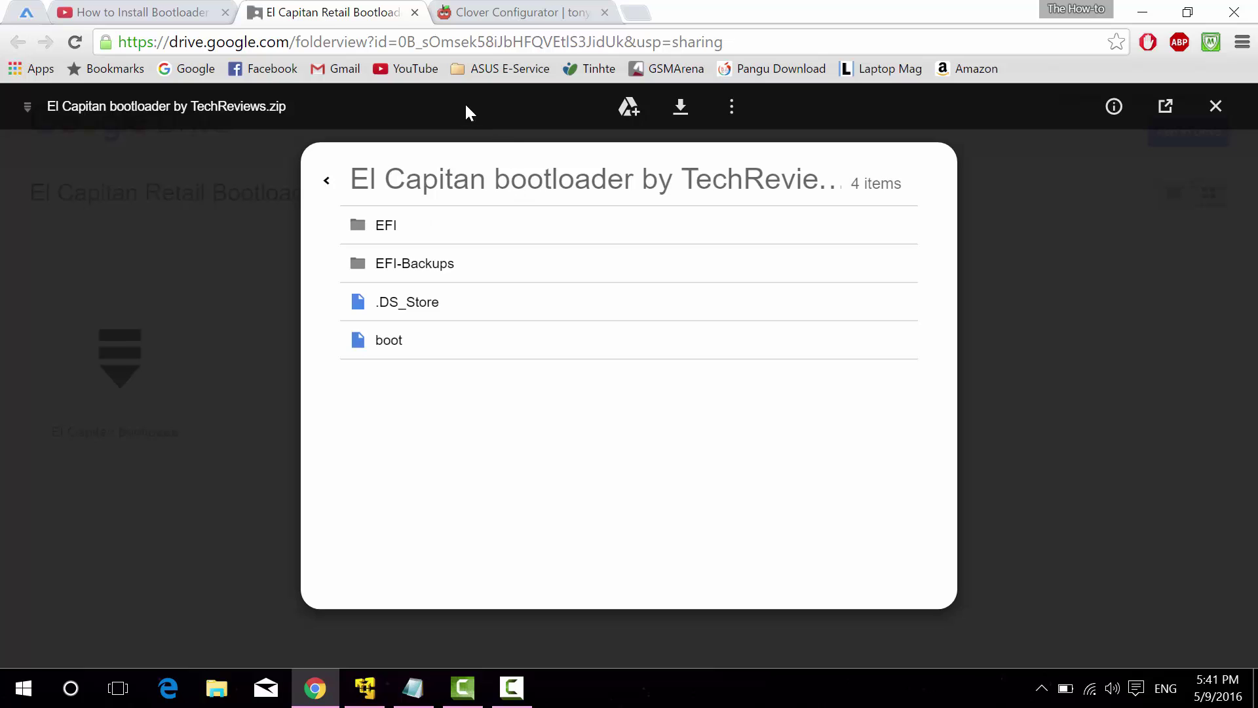
pyautogui.click(414, 12)
pyautogui.press('super+d')
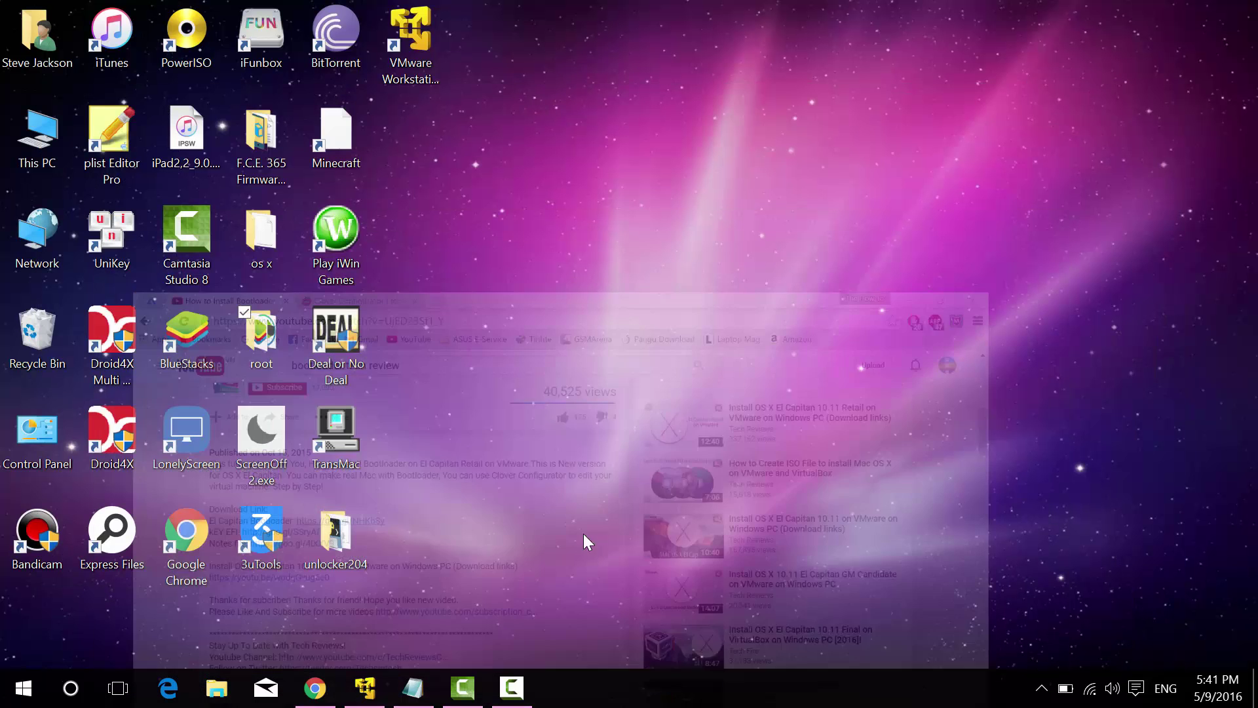
# Back in the VM, dismiss the notification, select efi.zip, and mount the EFI partition.
pyautogui.click(349, 703)
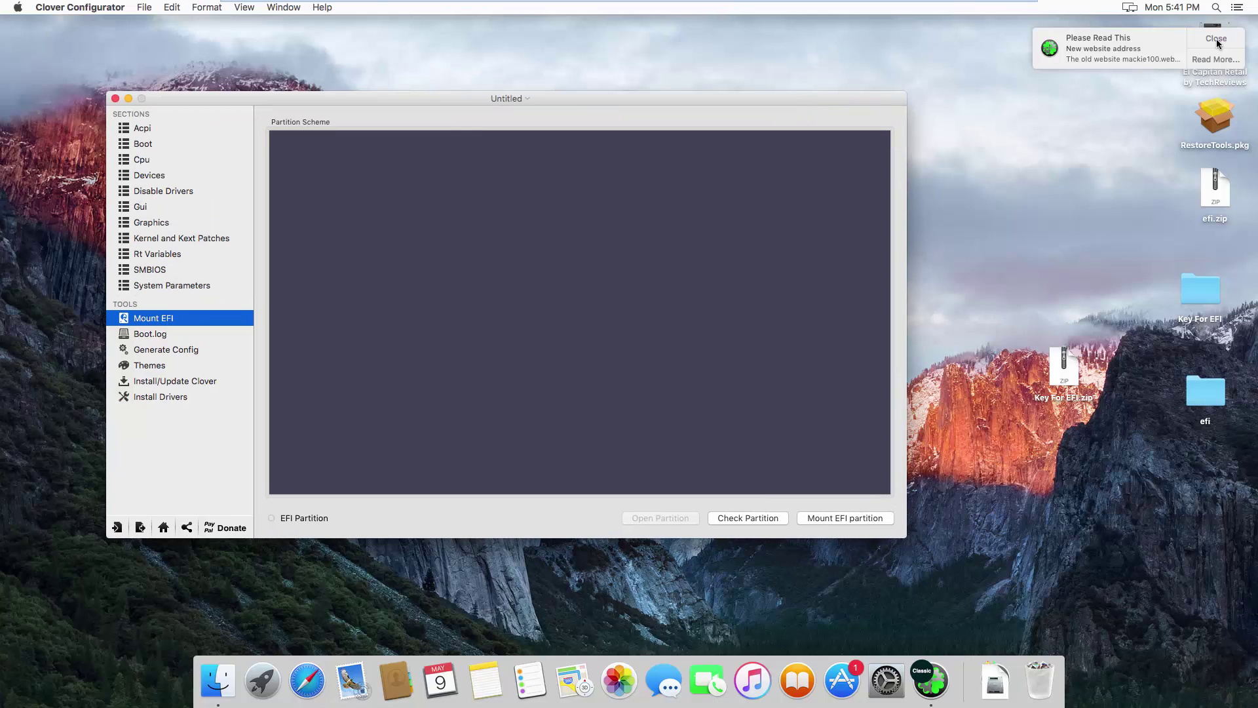
pyautogui.click(1216, 39)
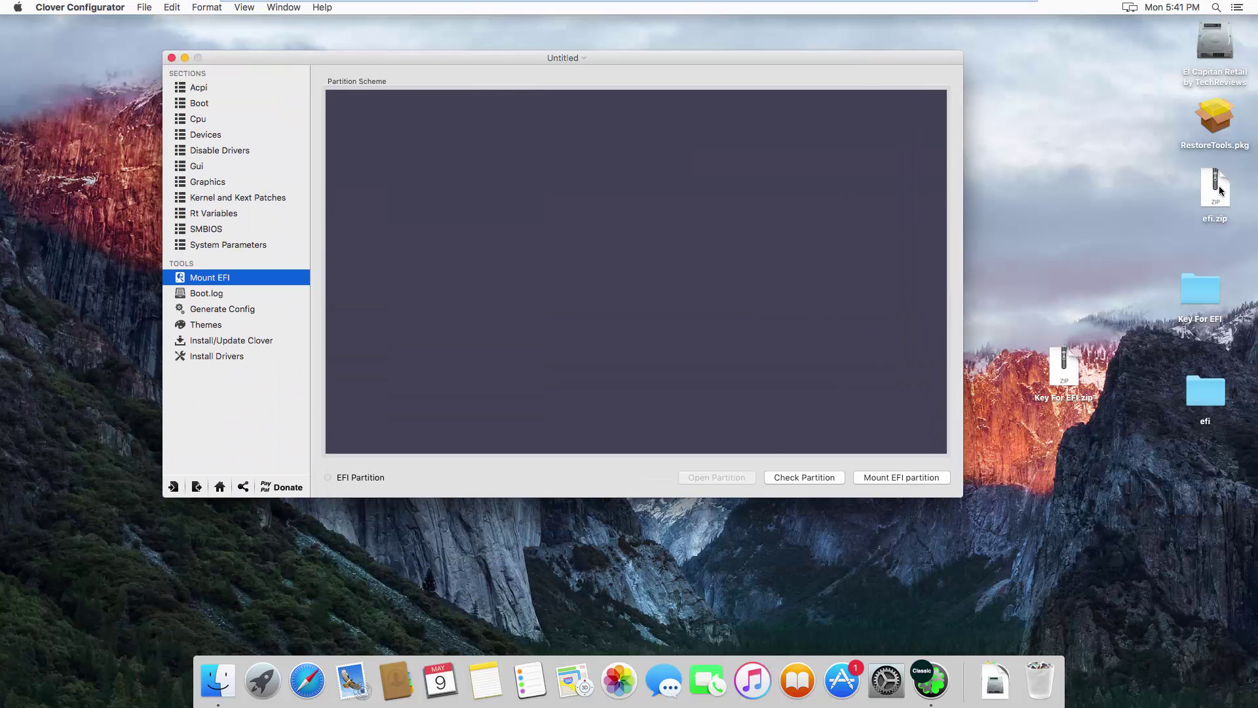
pyautogui.click(1216, 193)
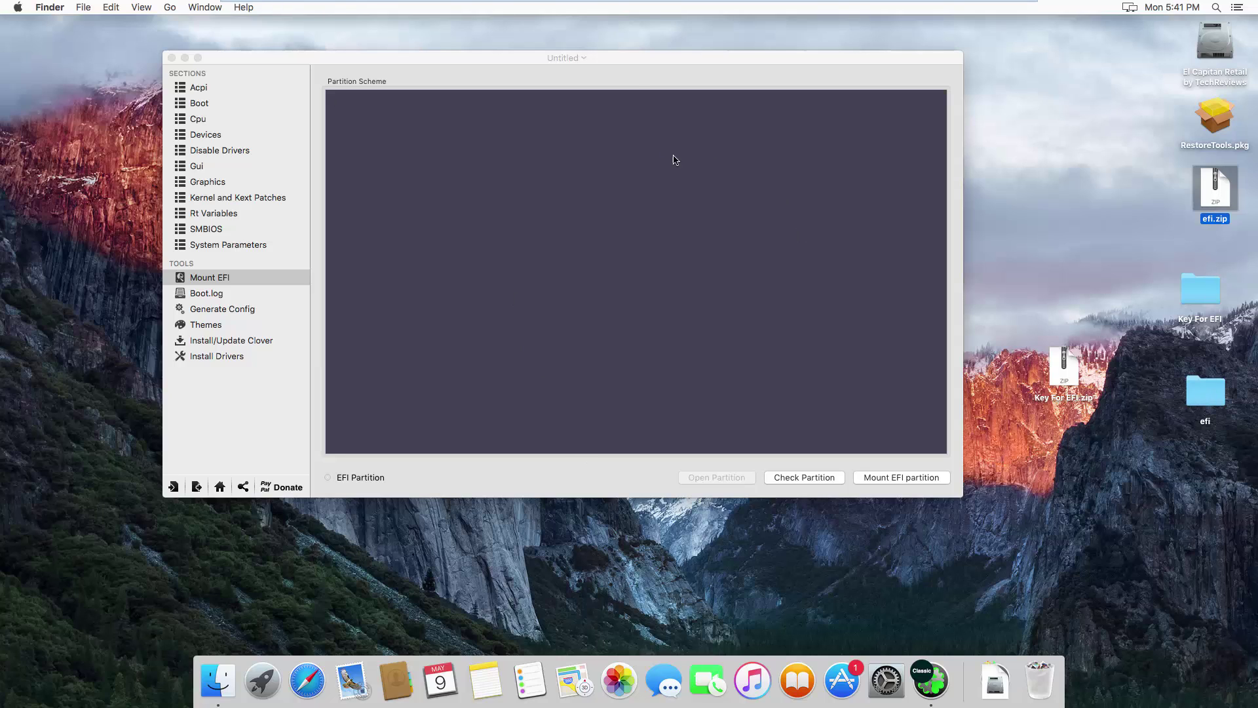
pyautogui.moveTo(634, 61); pyautogui.dragTo(636, 75)
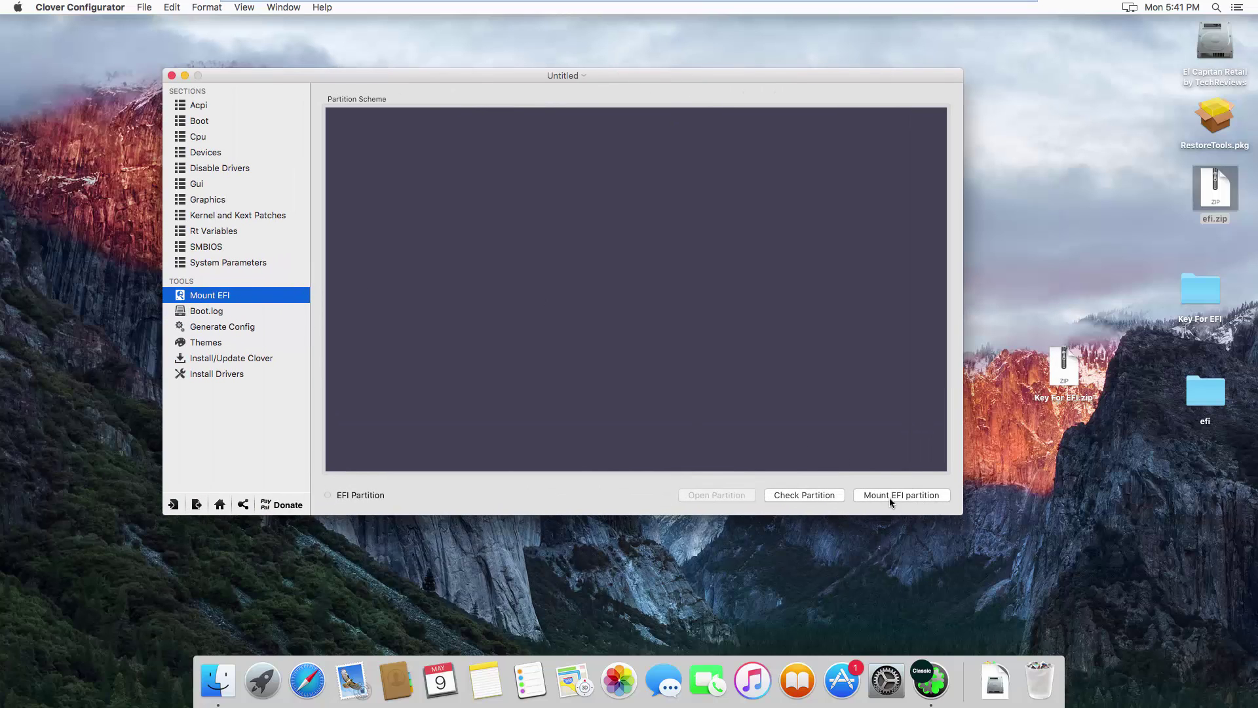
pyautogui.click(940, 495)
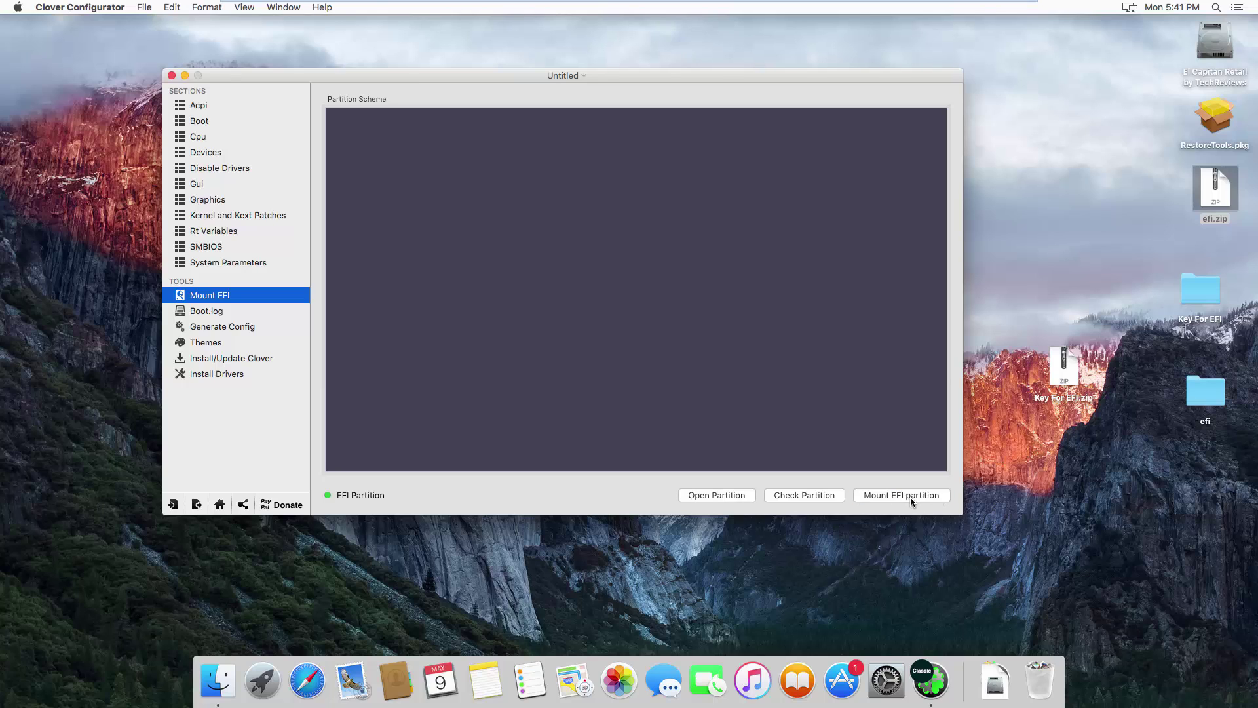
# Open the mounted EFI partition and the desktop efi folder in Finder.
pyautogui.click(730, 495)
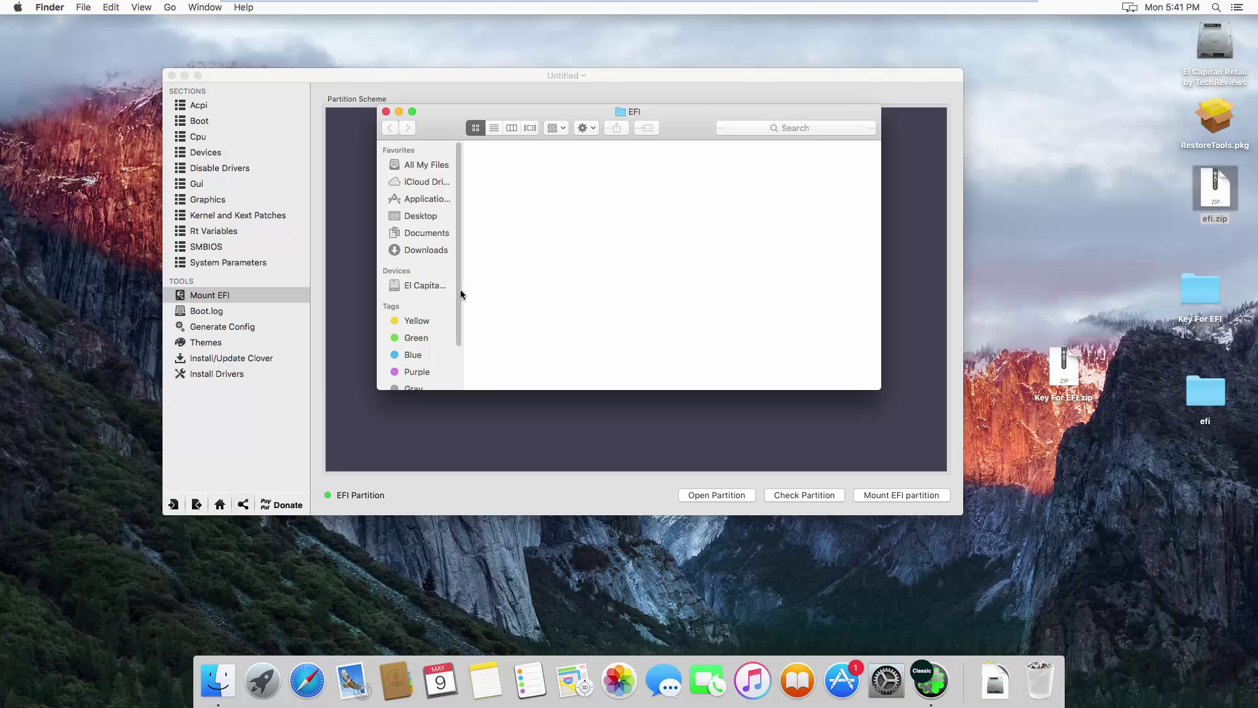
pyautogui.doubleClick(1212, 396)
pyautogui.moveTo(760, 384); pyautogui.dragTo(739, 328)
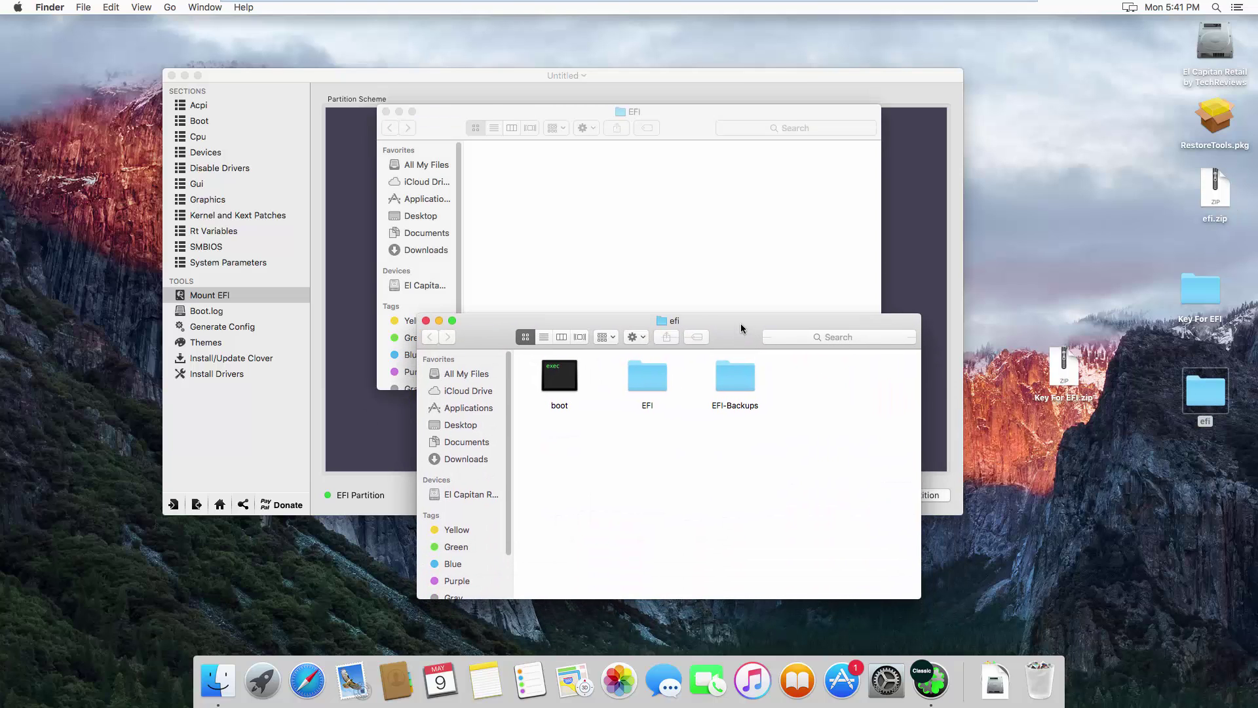
# Drill into EFI/CLOVER, open config.plist, and minimize Clover Configurator.
pyautogui.doubleClick(660, 374)
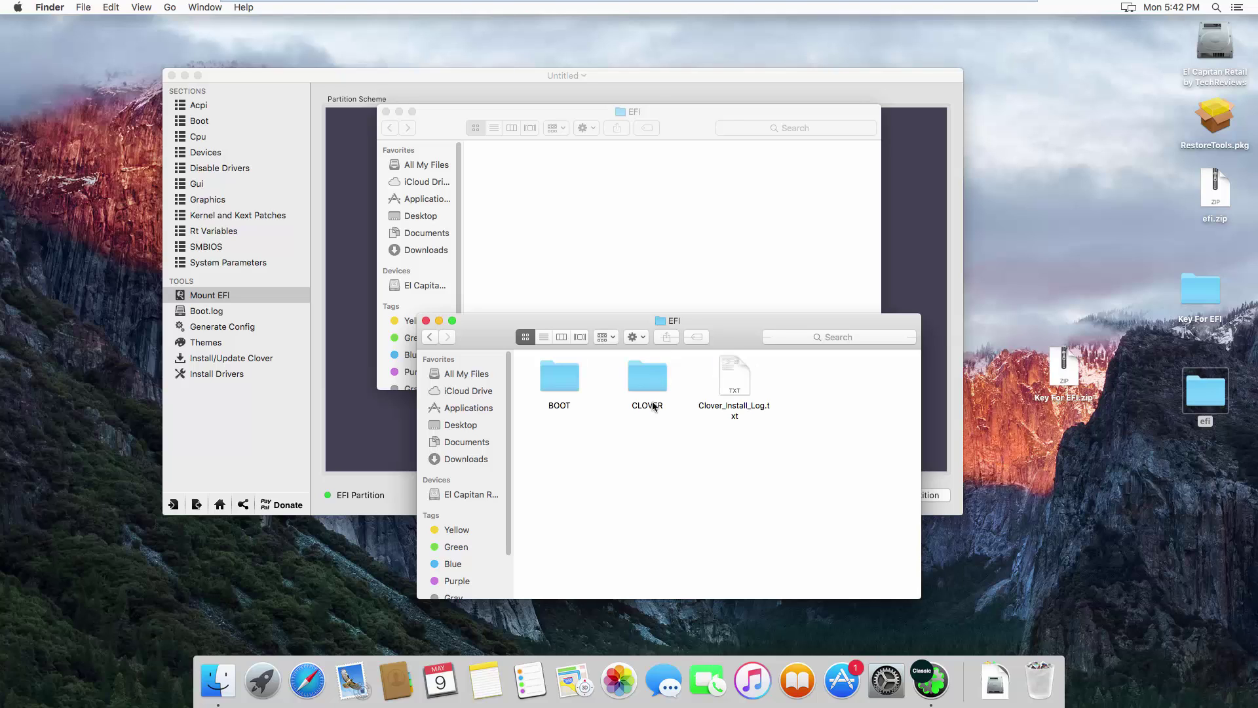
pyautogui.click(652, 388)
pyautogui.doubleClick(651, 388)
pyautogui.click(659, 405)
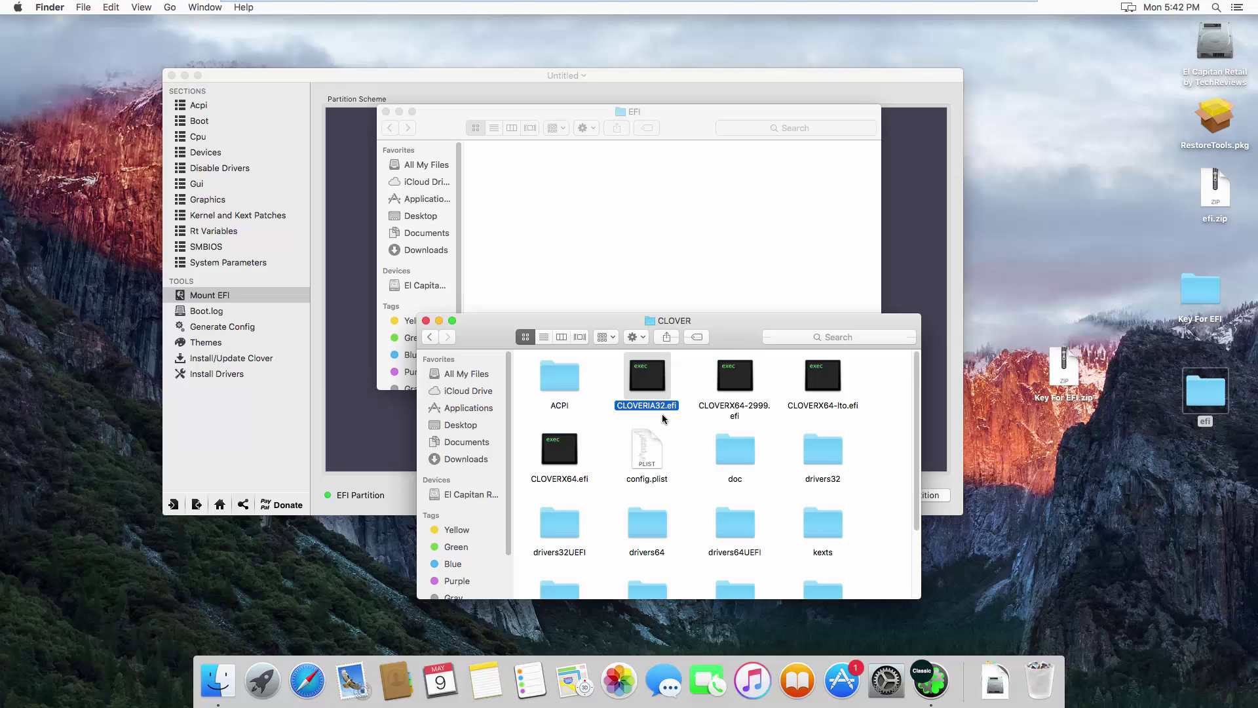
pyautogui.doubleClick(649, 462)
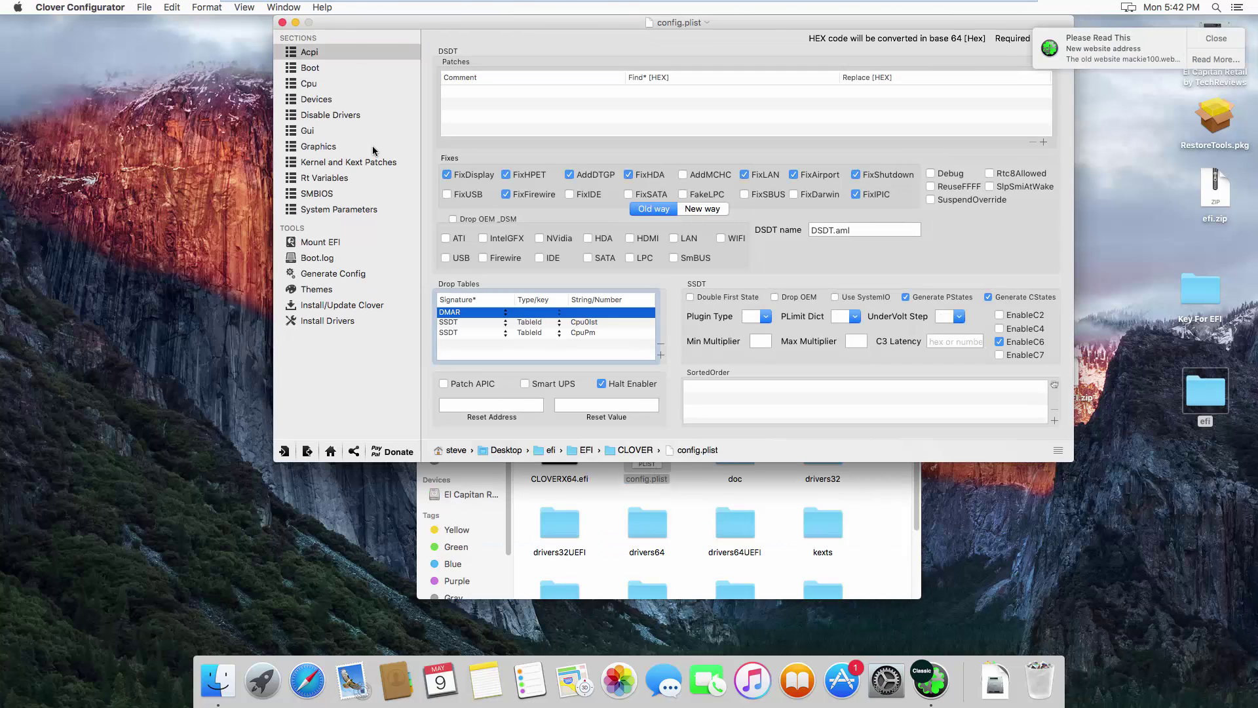
pyautogui.click(335, 242)
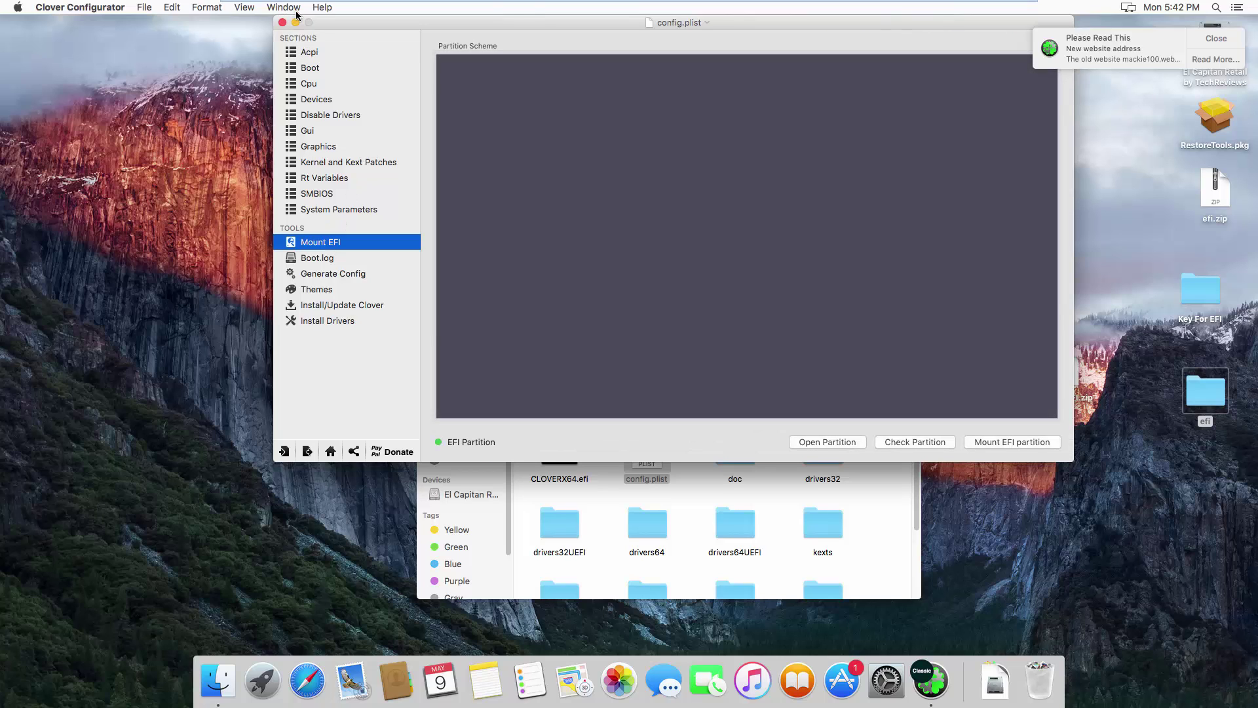
pyautogui.click(295, 22)
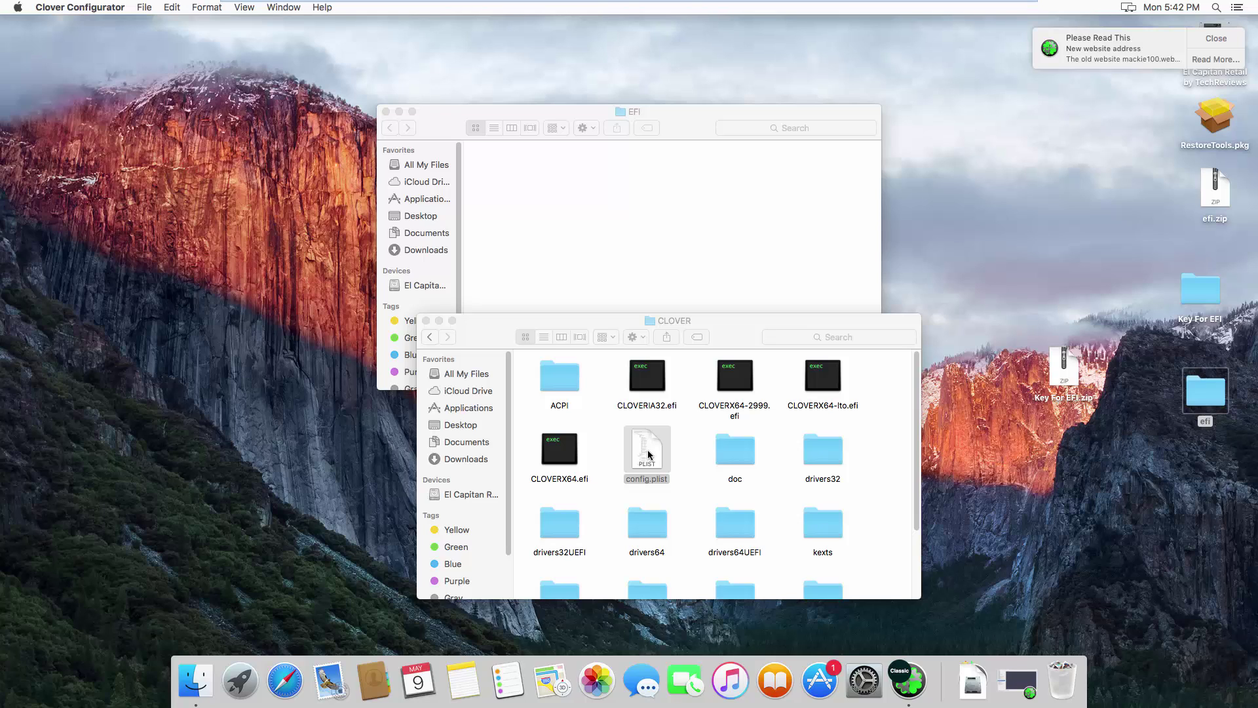
# Open config.plist in TextEdit through Finder's Open With > Other… menu.
pyautogui.rightClick(648, 453)
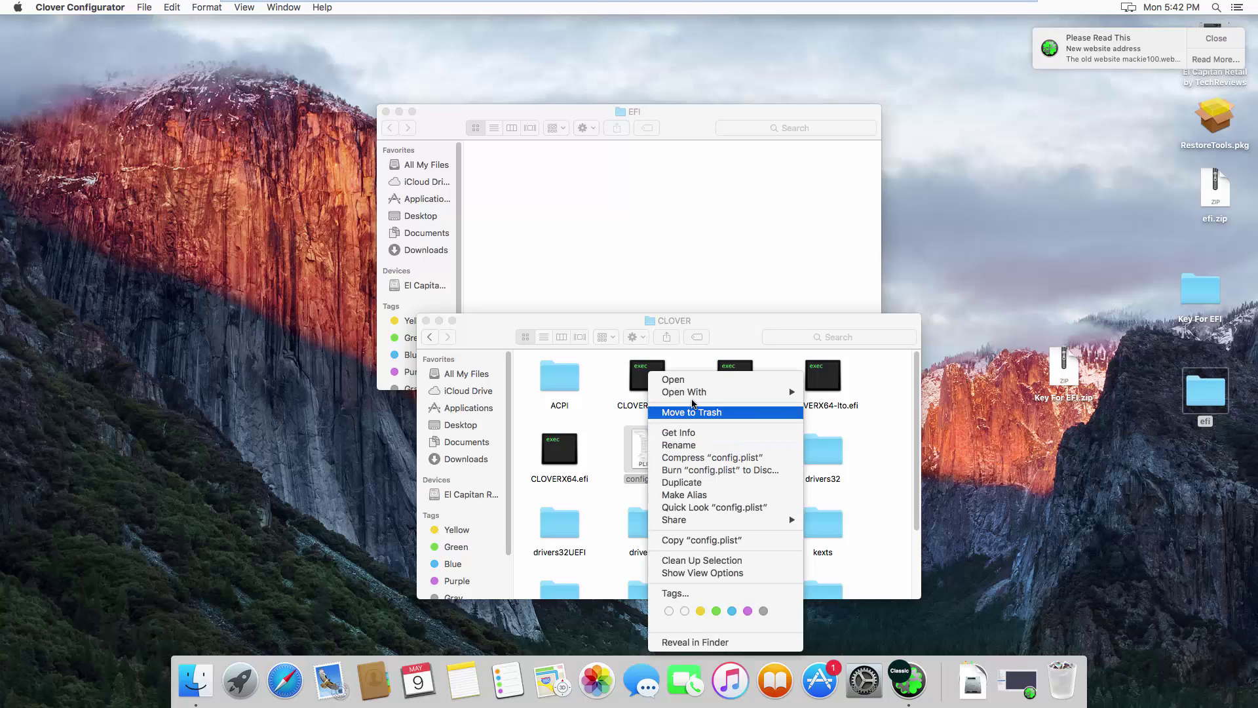
pyautogui.moveTo(698, 396)
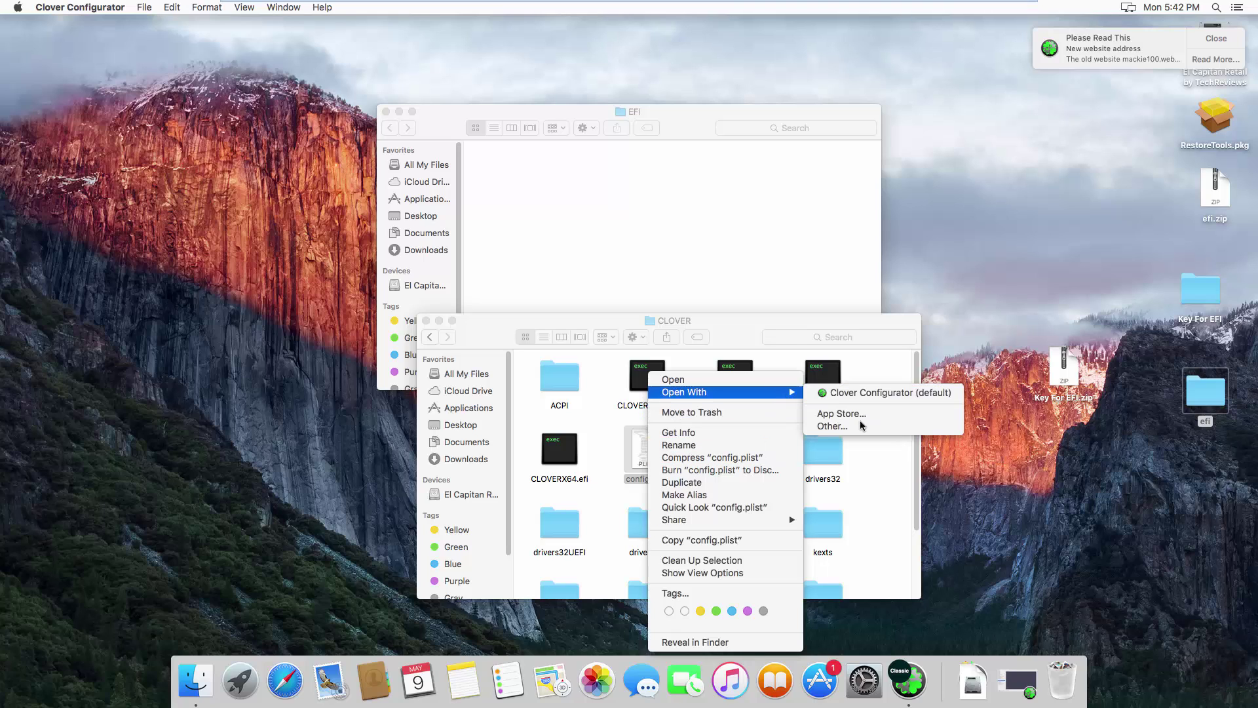
pyautogui.click(858, 426)
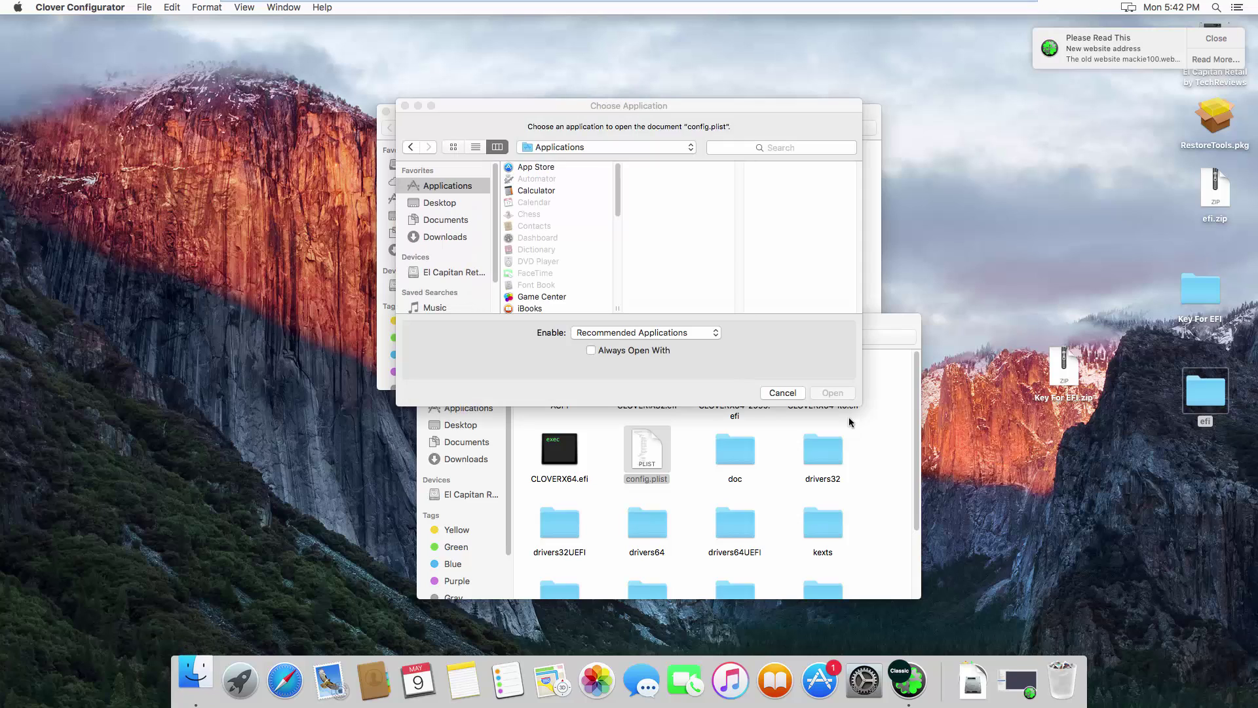
pyautogui.click(615, 310)
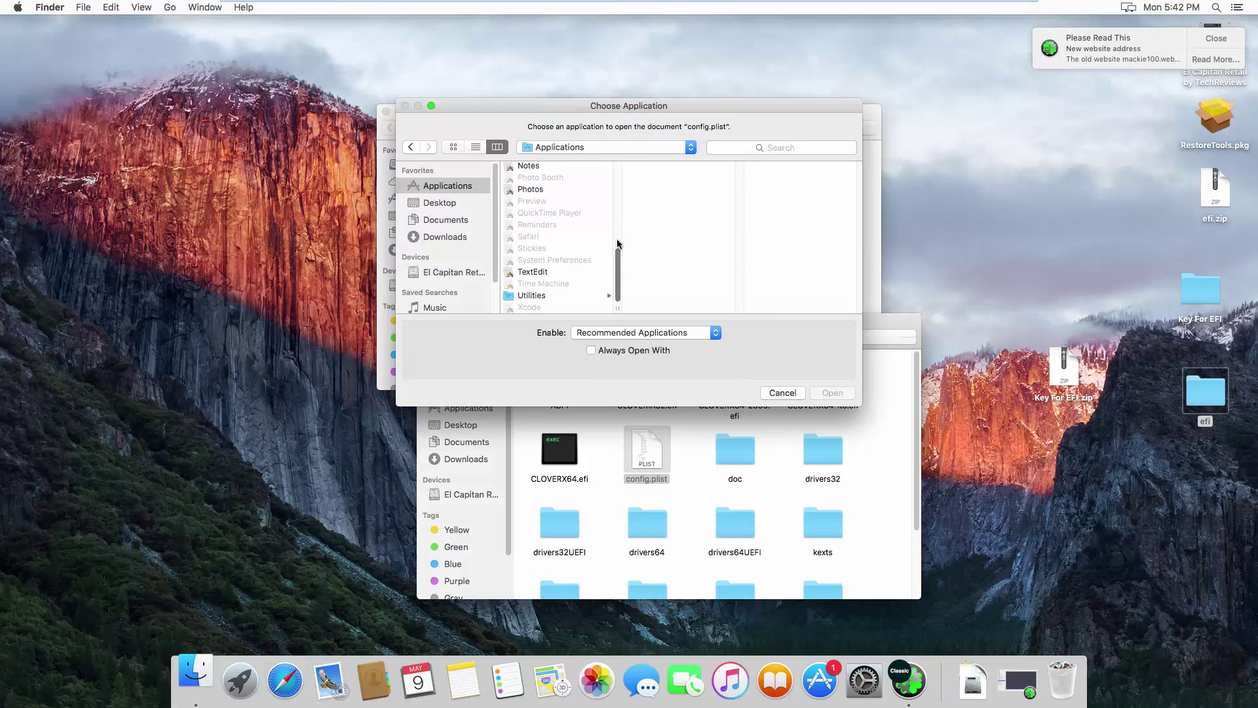
pyautogui.click(544, 271)
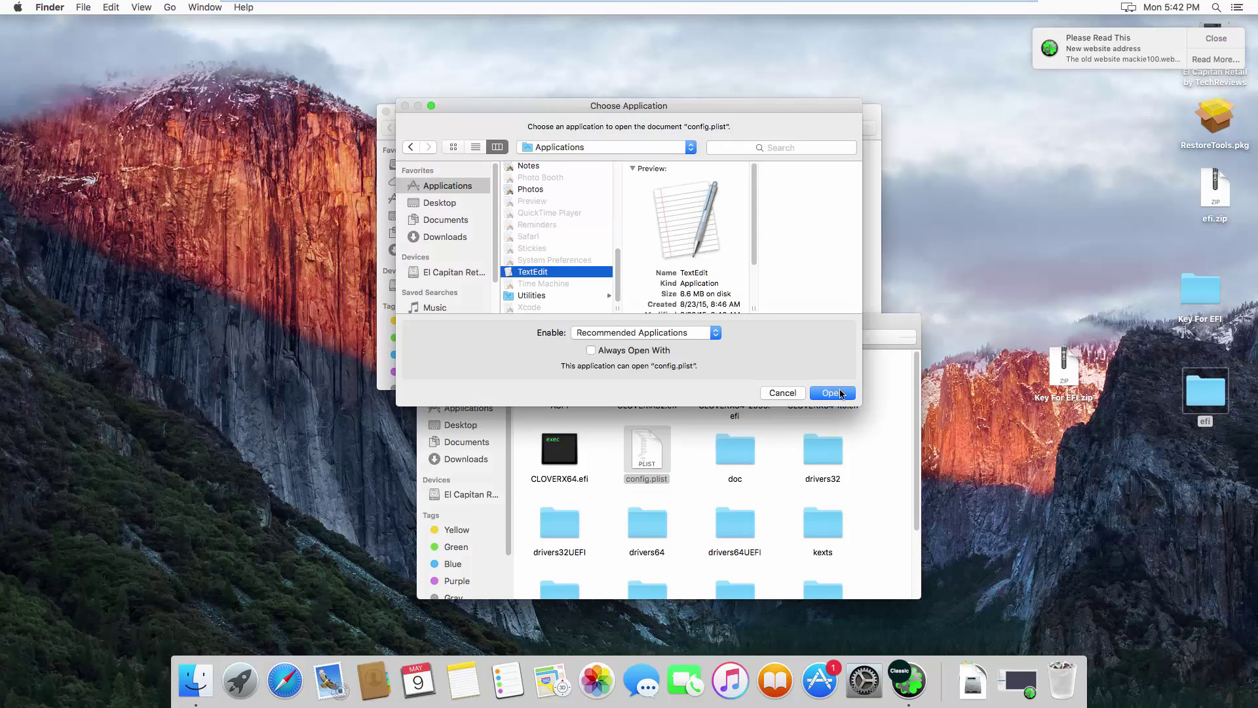
pyautogui.click(841, 393)
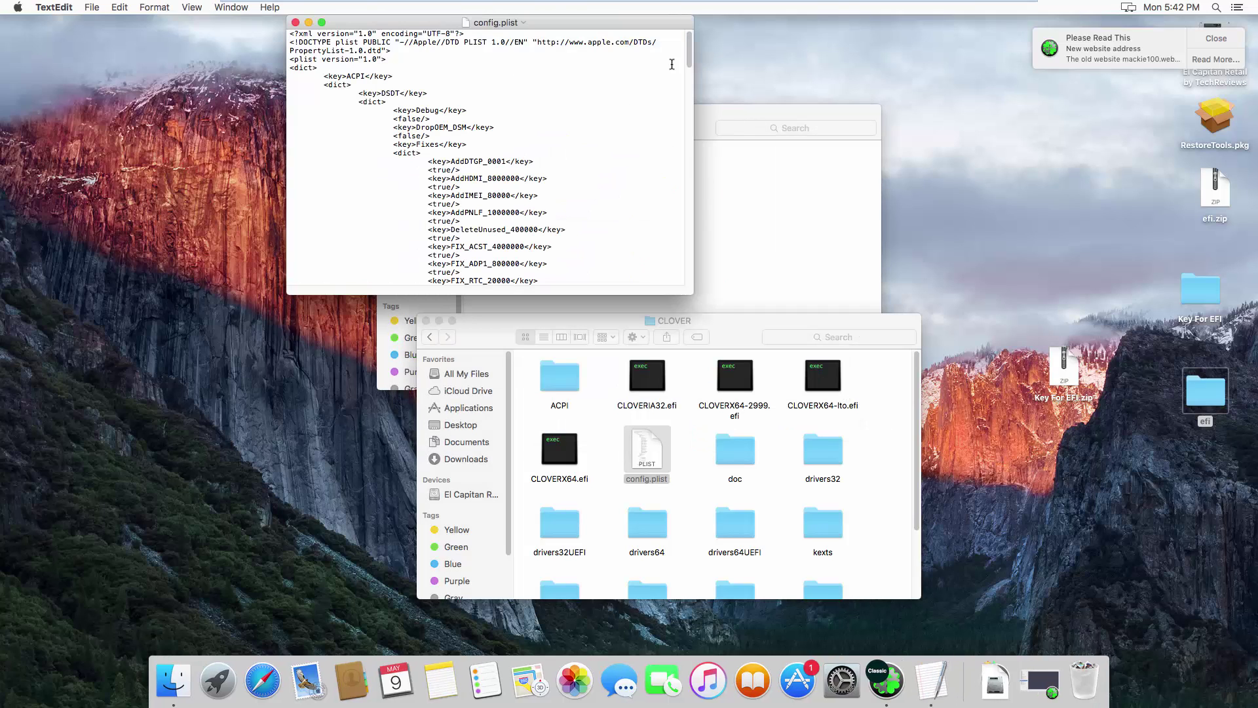
# Scroll config.plist down to the SMBIOS key and show the Downloads stack in the Dock.
pyautogui.moveTo(690, 58); pyautogui.dragTo(668, 219)
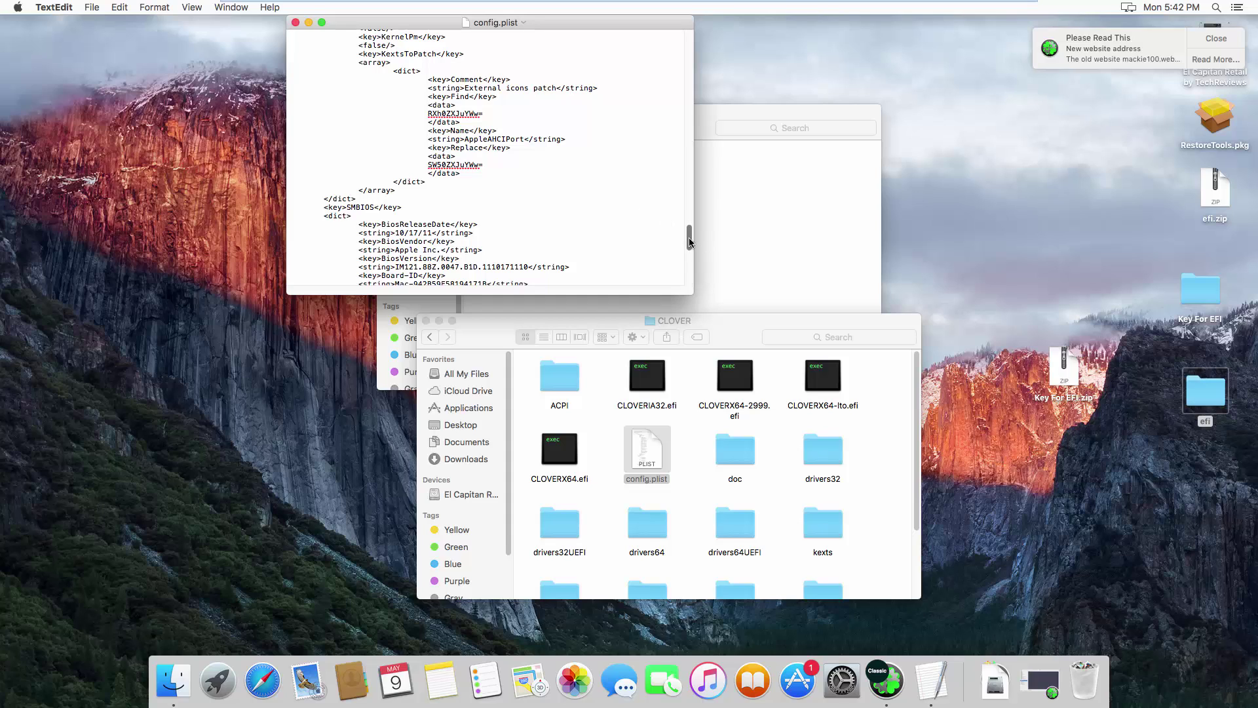
pyautogui.moveTo(689, 237); pyautogui.dragTo(691, 245)
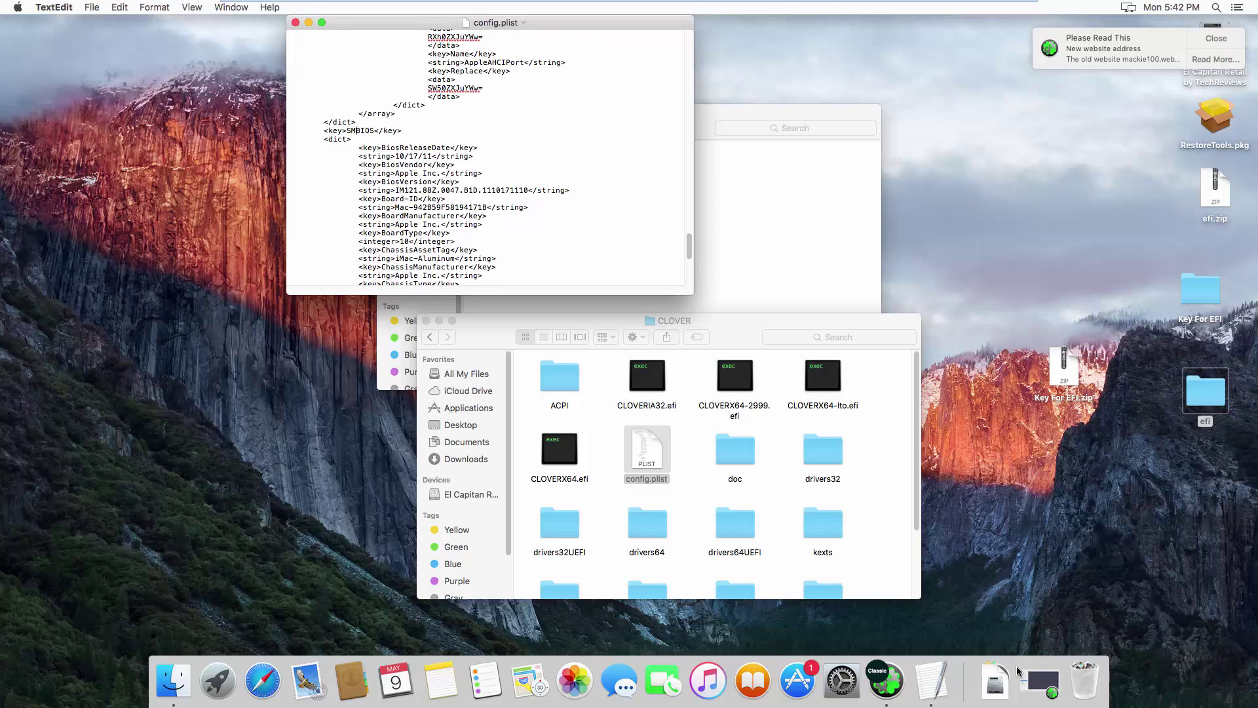
pyautogui.click(1003, 694)
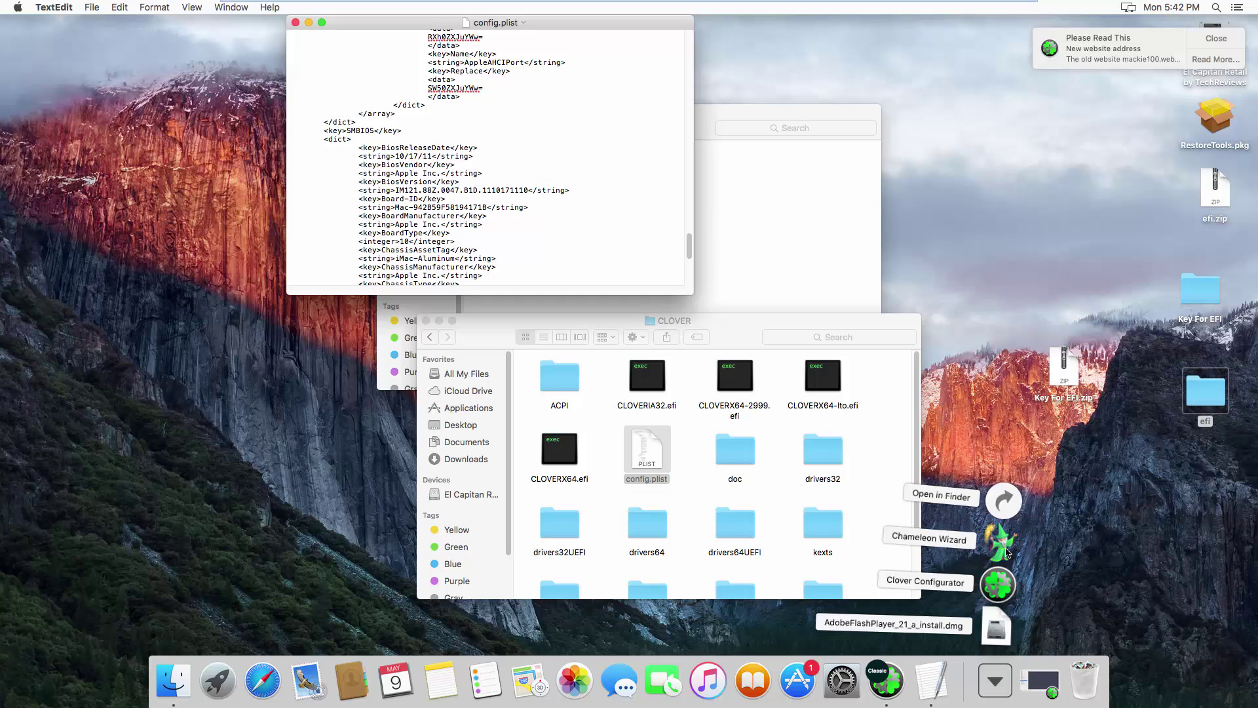
# Launch Chameleon Wizard and check the reported Mac model in About This Mac.
pyautogui.click(1002, 547)
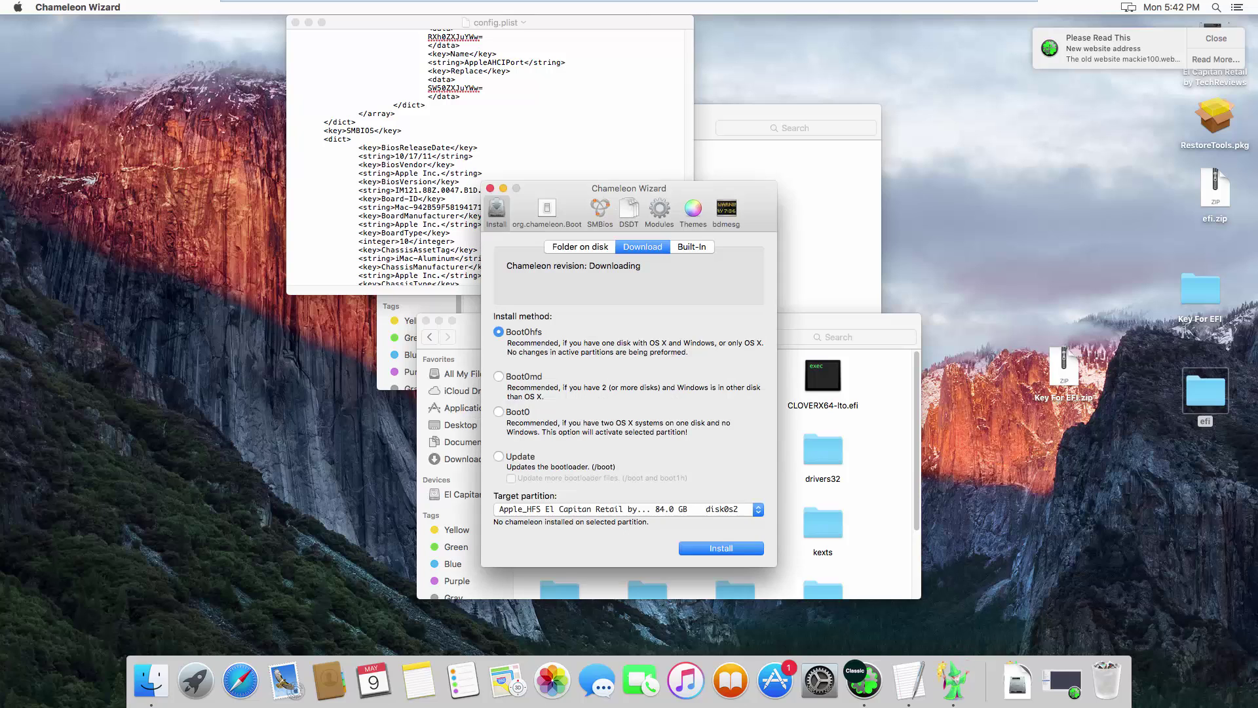
pyautogui.click(19, 9)
pyautogui.click(1166, 157)
pyautogui.click(1111, 171)
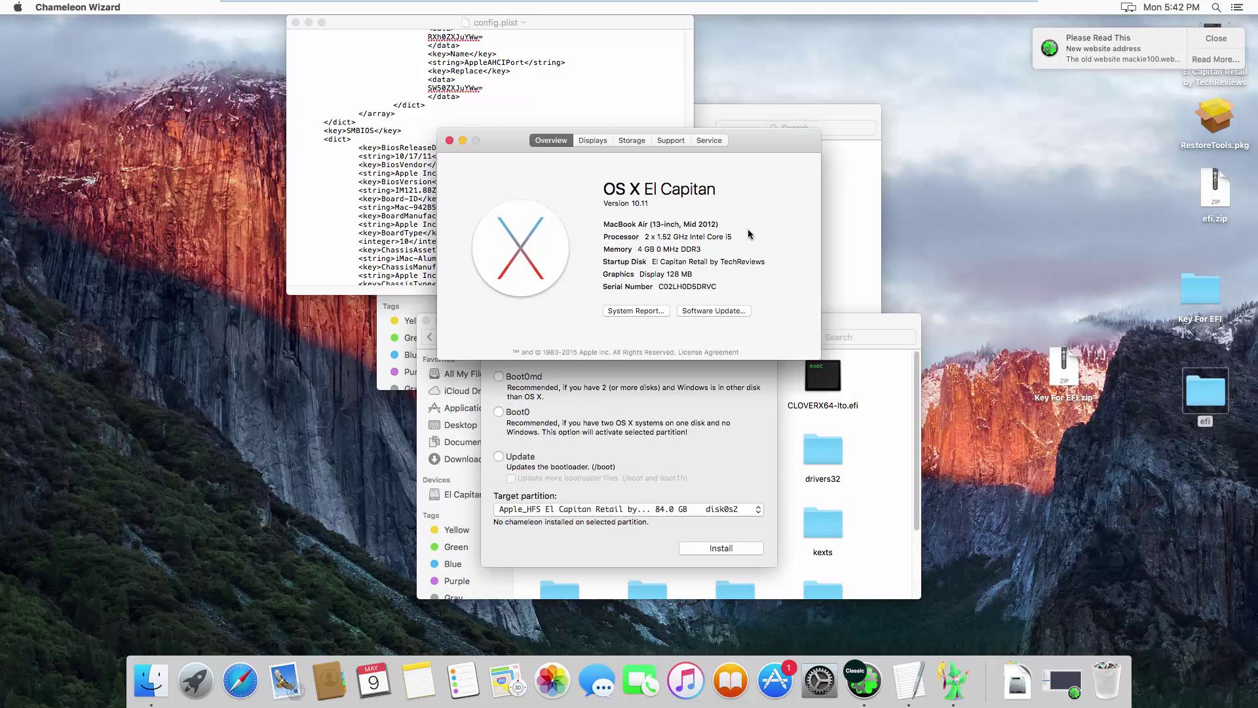
pyautogui.moveTo(607, 221); pyautogui.dragTo(745, 229)
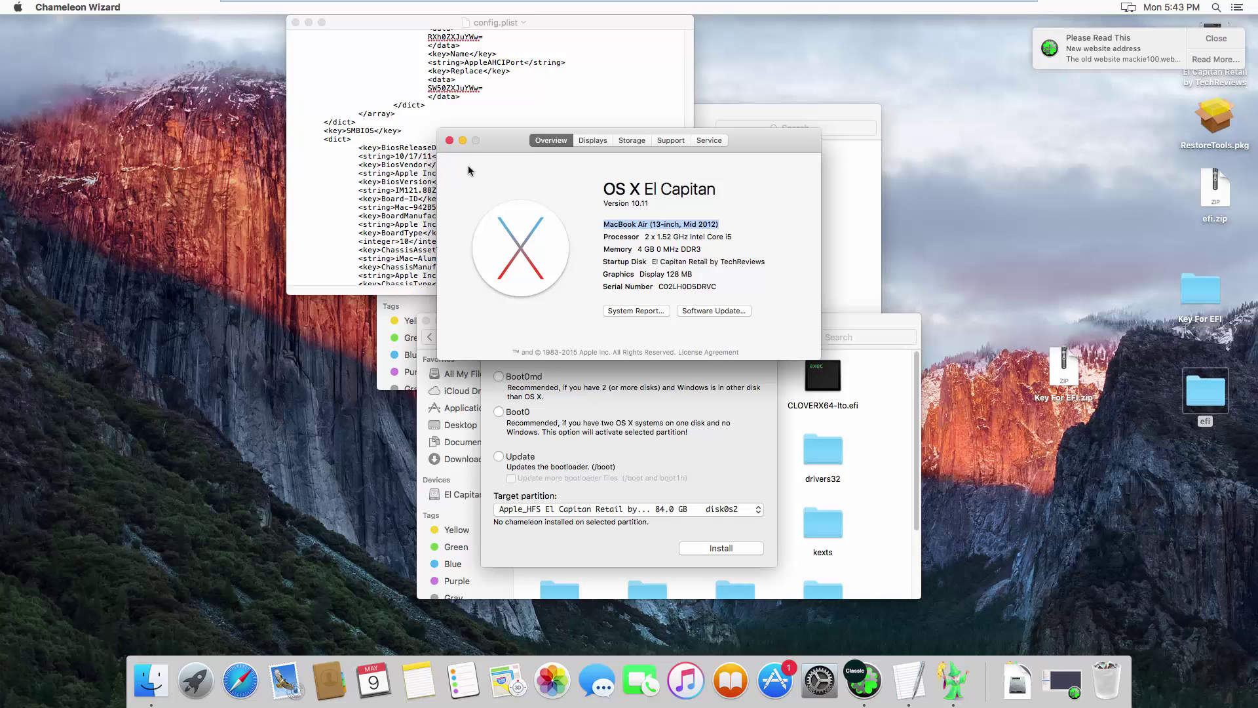
pyautogui.click(449, 140)
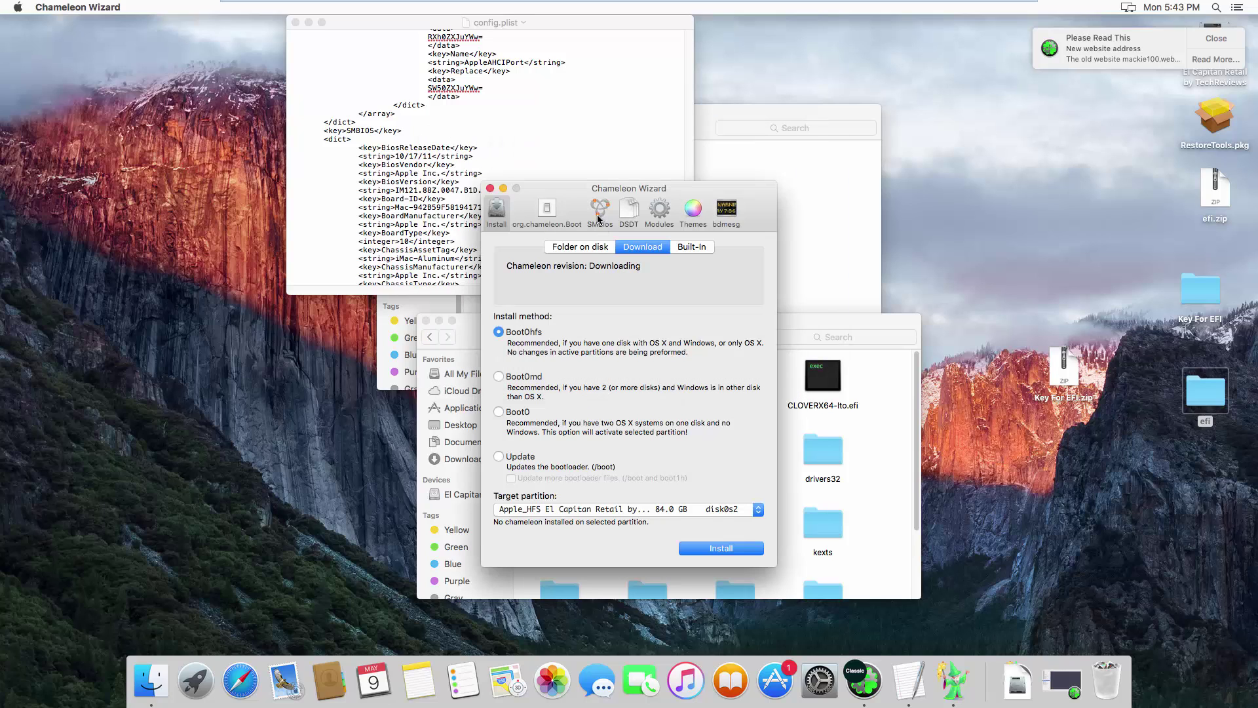
# Load the premade MacBook Air (5,2) SMBIOS in Chameleon Wizard's SMBios editor.
pyautogui.click(598, 213)
pyautogui.click(891, 250)
pyautogui.click(649, 298)
pyautogui.press('Return')
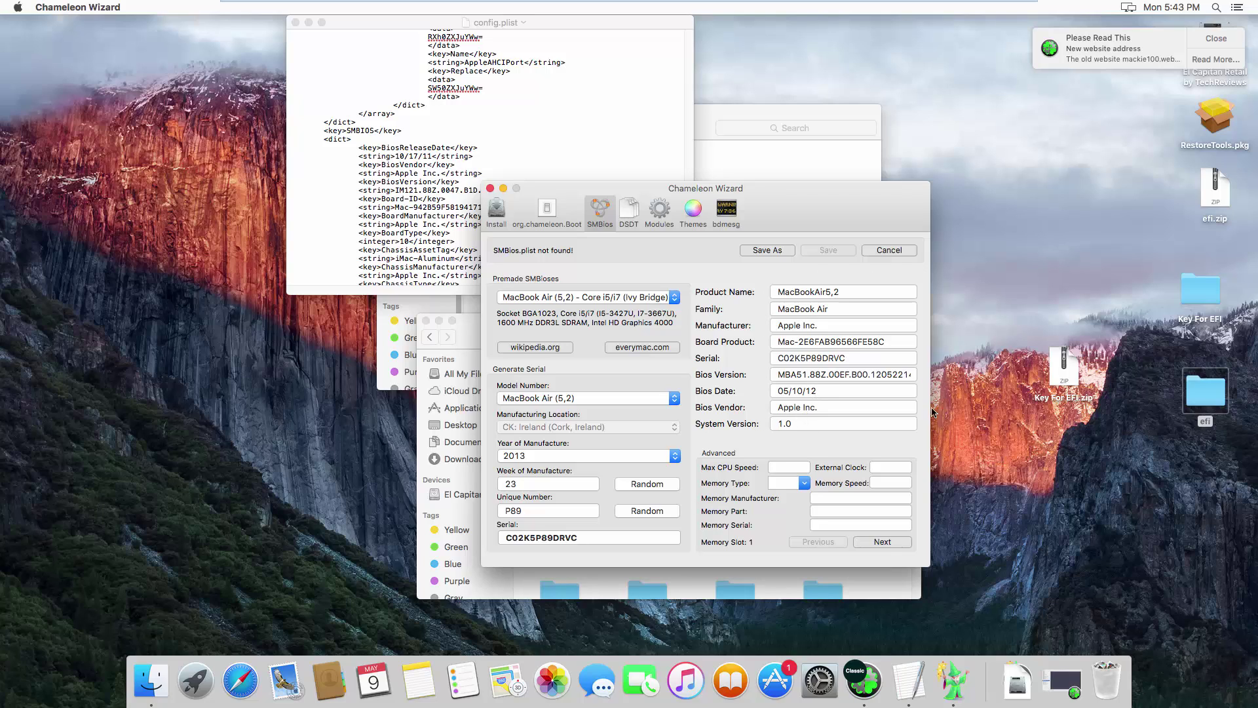
# Bring config.plist in TextEdit back to the front and scroll further down.
pyautogui.click(524, 127)
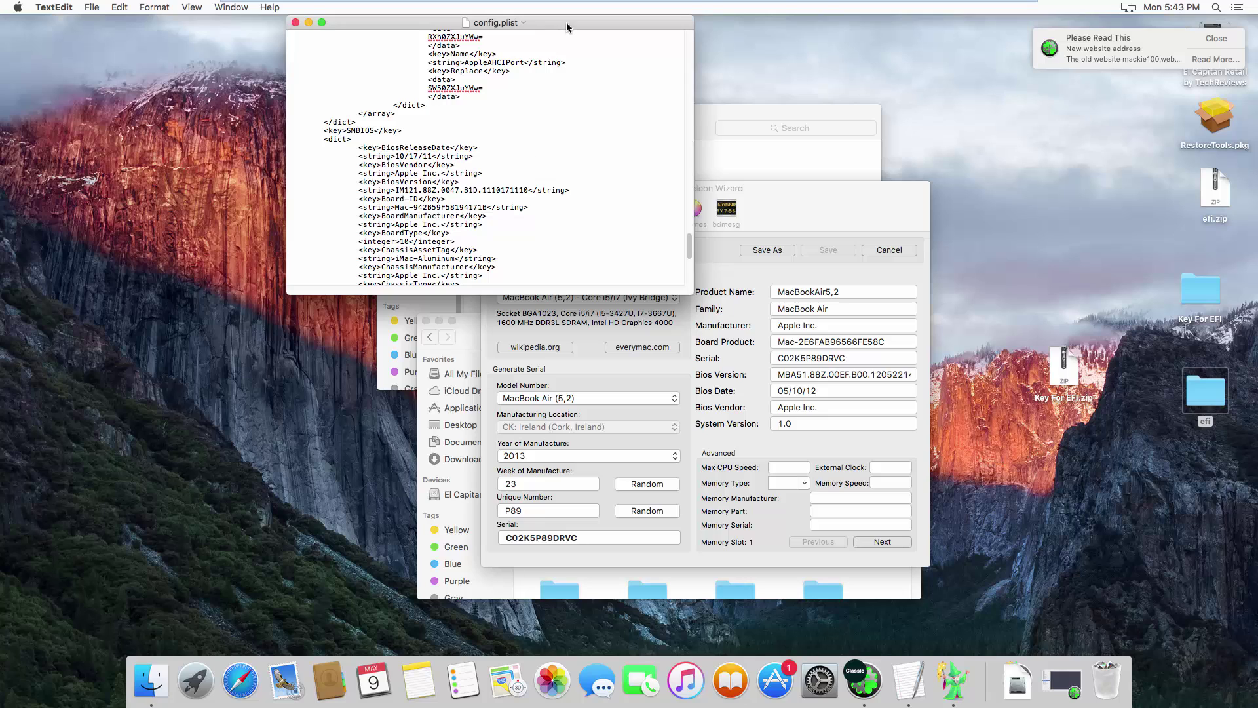
pyautogui.moveTo(566, 23); pyautogui.dragTo(488, 40)
pyautogui.scroll(-1, 385, 197)
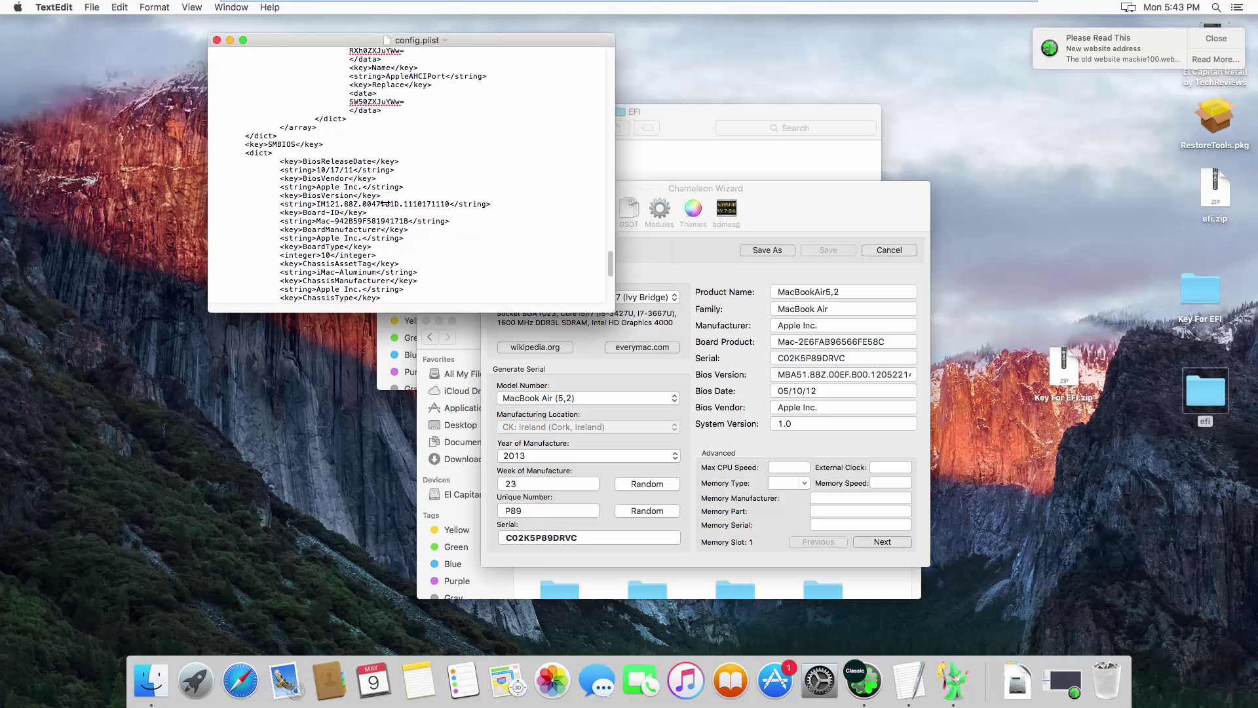
pyautogui.moveTo(894, 5)
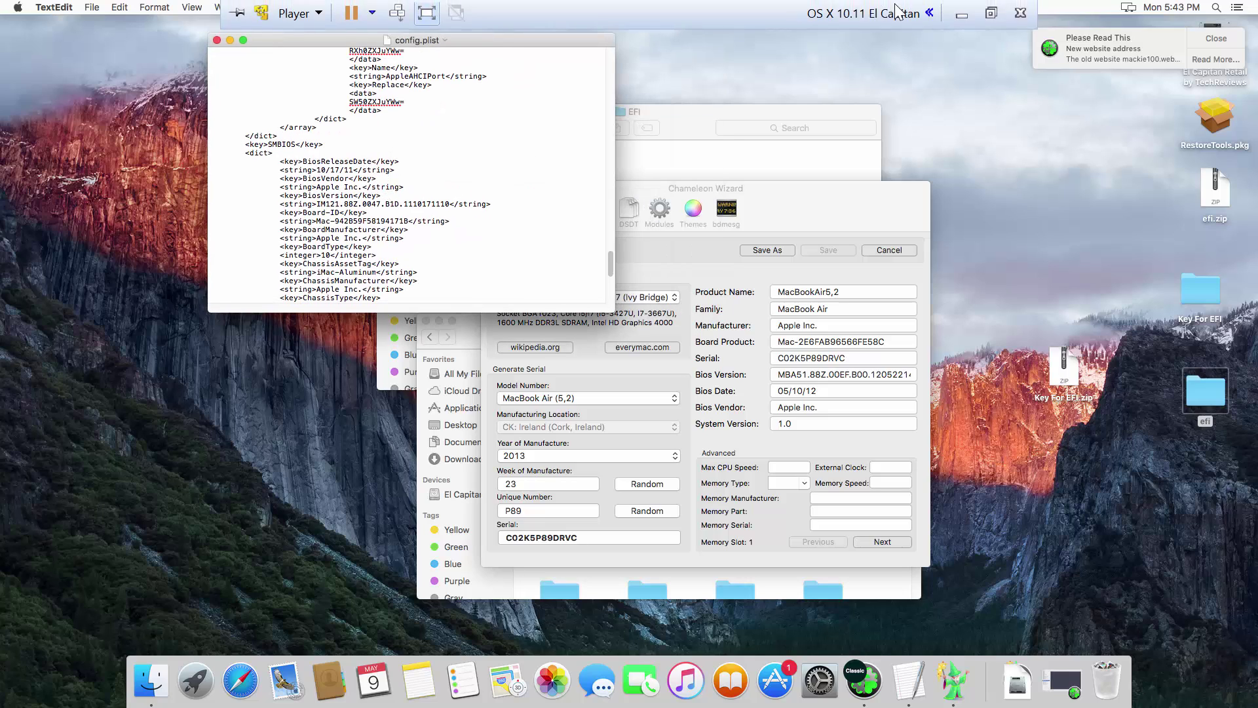
pyautogui.click(963, 15)
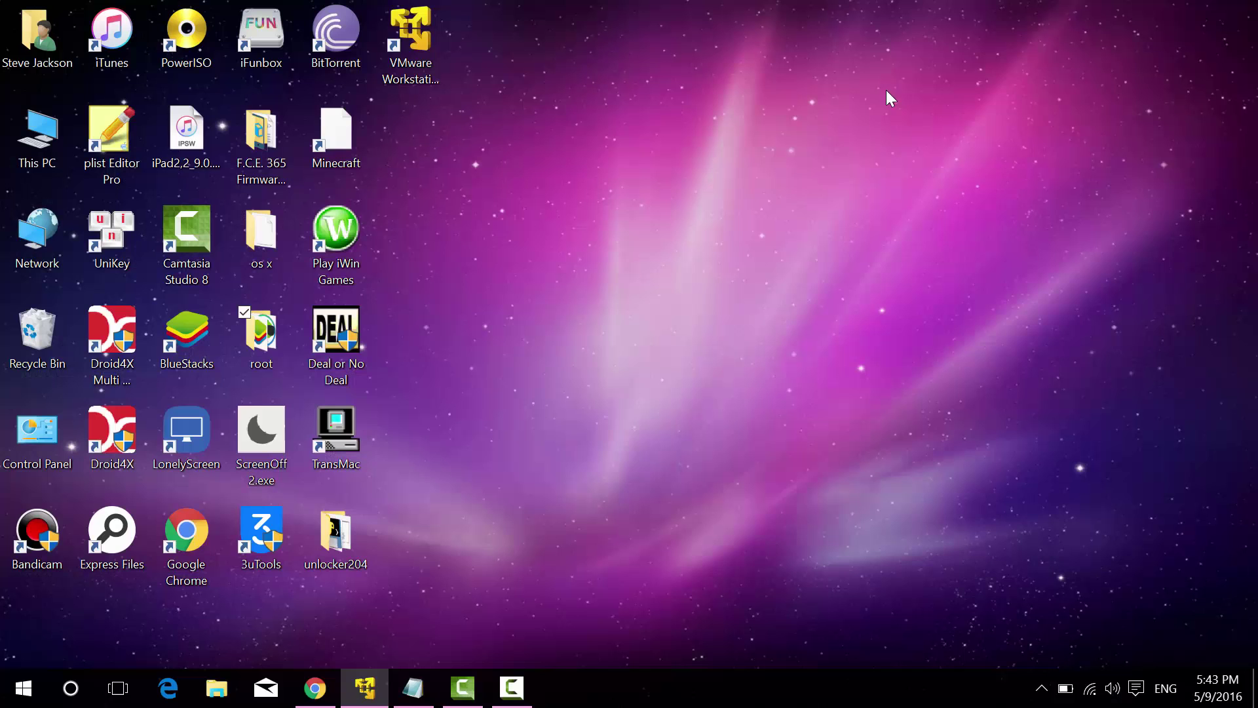
pyautogui.click(315, 688)
pyautogui.click(409, 657)
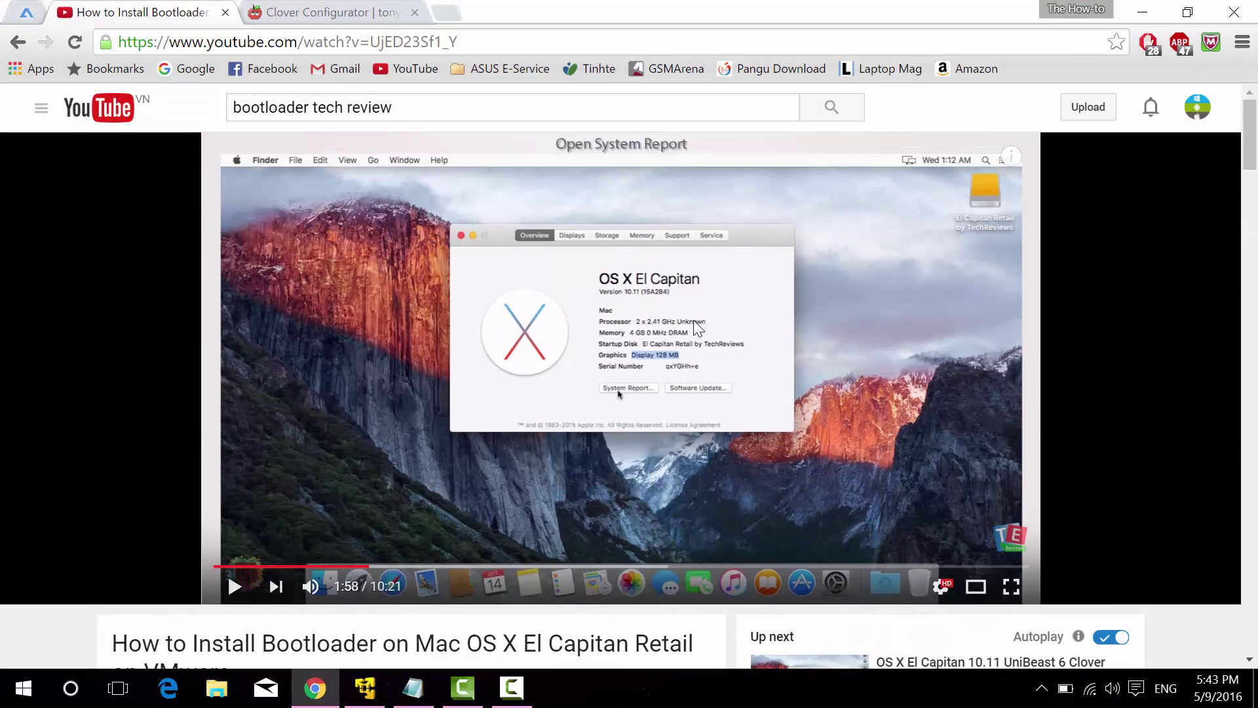
pyautogui.click(364, 688)
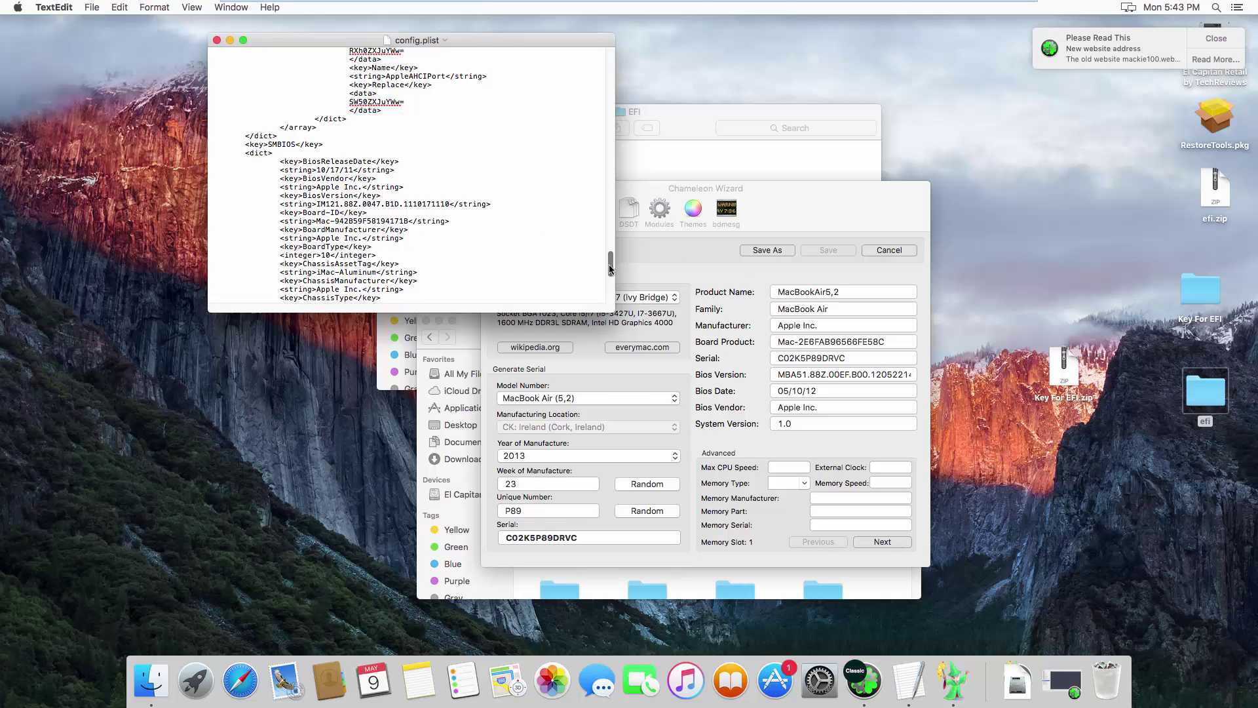
# Copy Bios Date 05/10/12 from Chameleon Wizard and paste it over BiosReleaseDate 10/17/11.
pyautogui.scroll(-5, 586, 254)
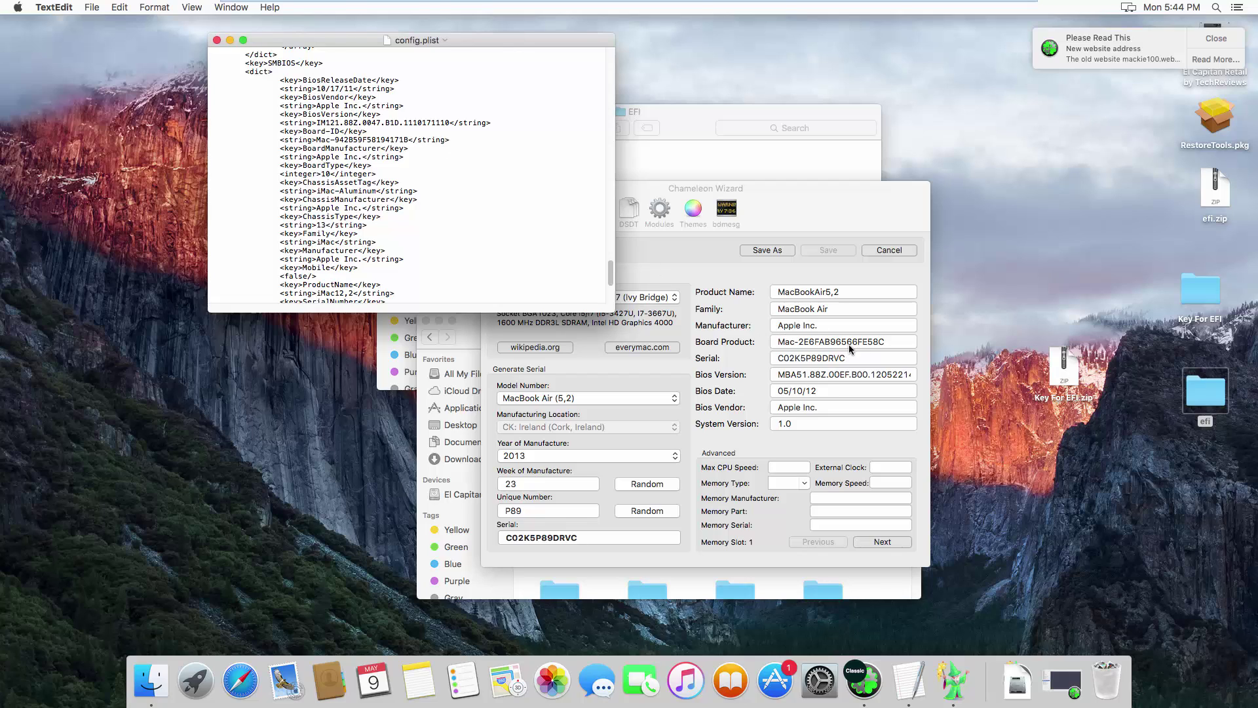
pyautogui.click(810, 392)
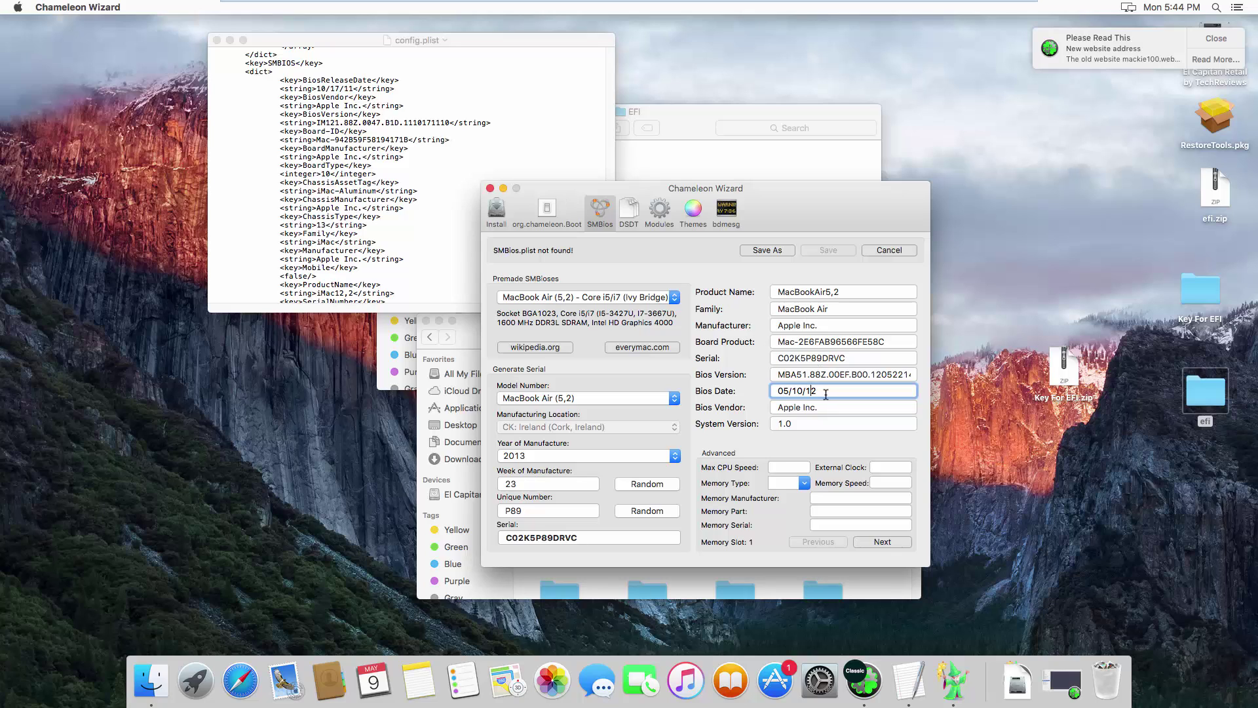
pyautogui.moveTo(826, 392); pyautogui.dragTo(791, 391)
pyautogui.rightClick(794, 391)
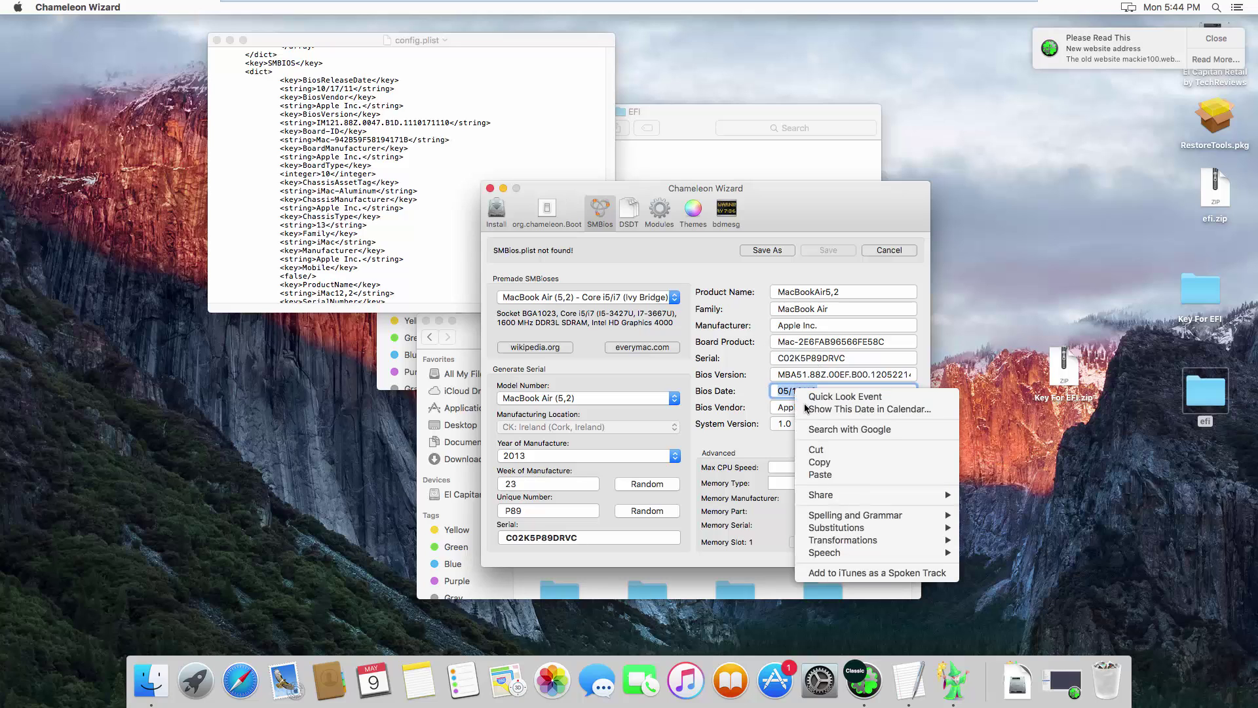
pyautogui.click(819, 462)
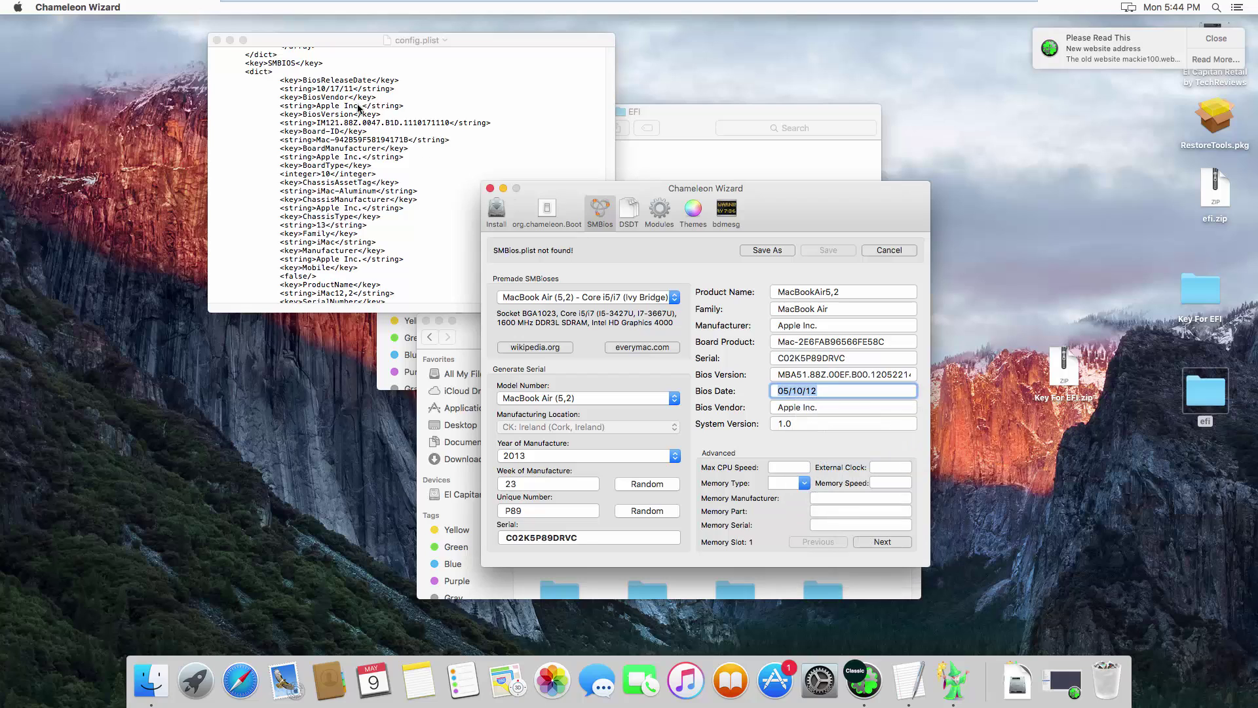
pyautogui.click(352, 90)
pyautogui.moveTo(353, 89); pyautogui.dragTo(321, 91)
pyautogui.press('BackSpace')
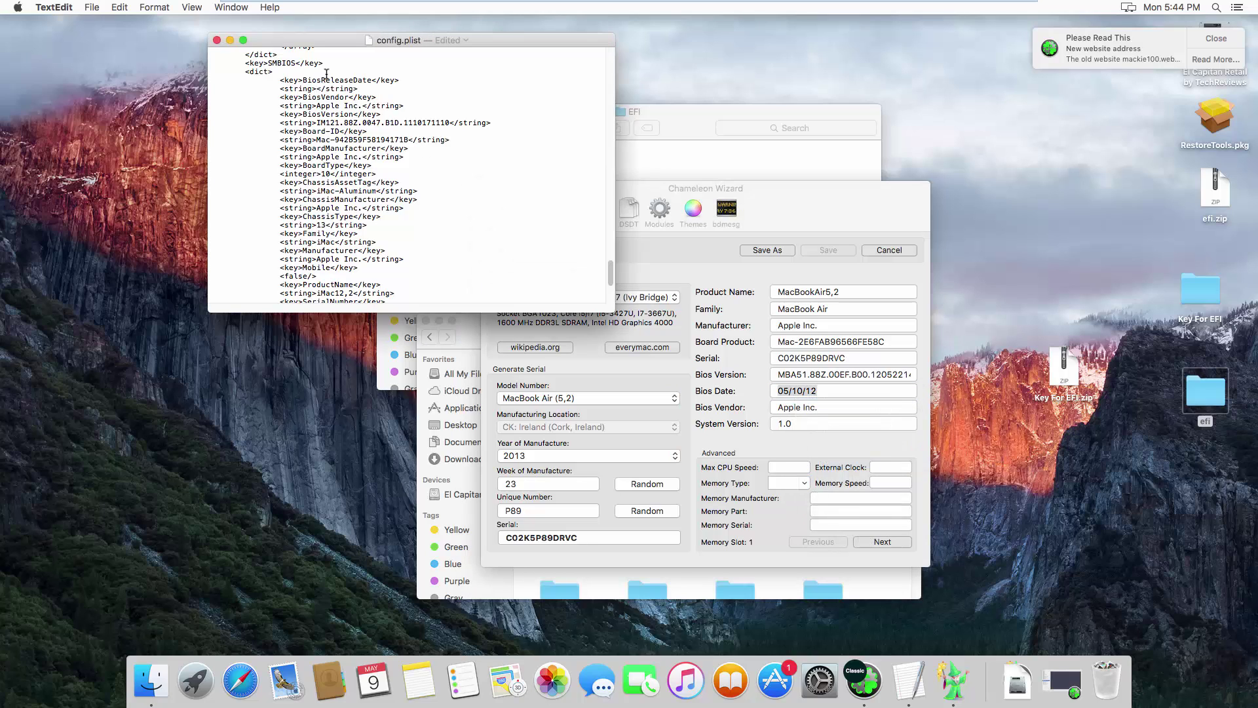
pyautogui.press('super+v')
# Replace BiosVersion with MBA51.88Z.00EF.B00.1205221442 copied from Chameleon Wizard.
pyautogui.click(785, 389)
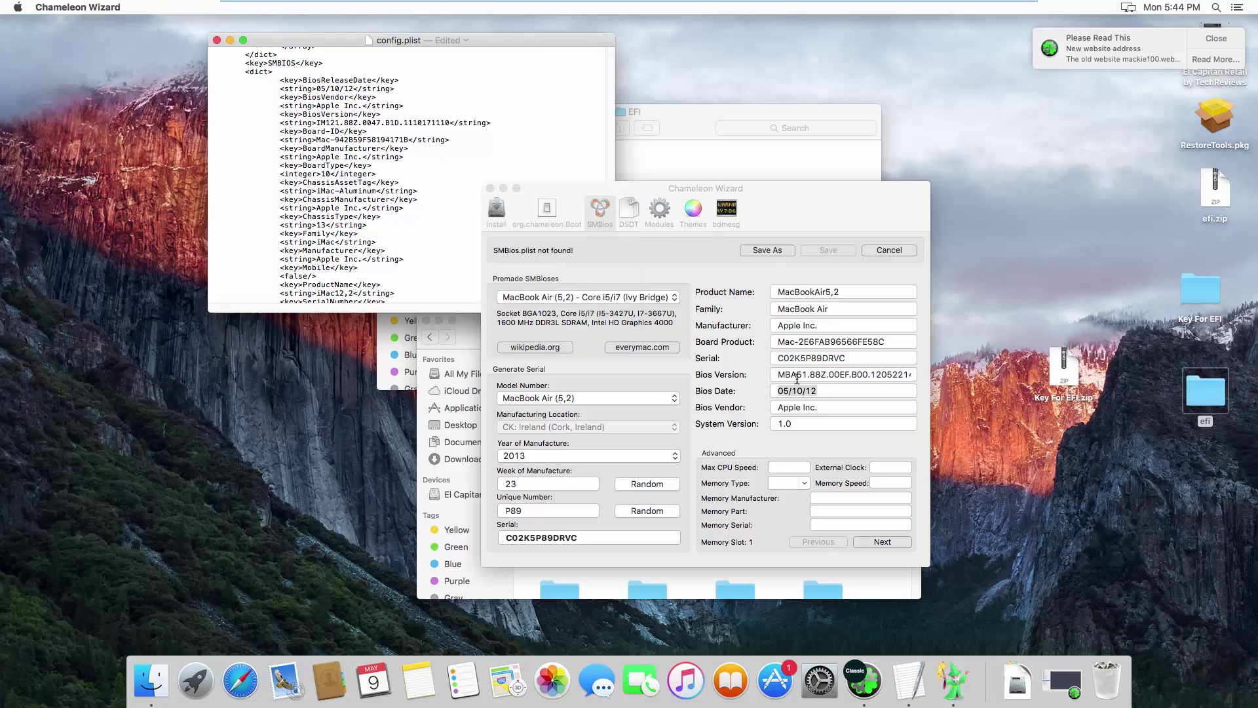
pyautogui.click(784, 374)
pyautogui.moveTo(778, 375); pyautogui.dragTo(909, 379)
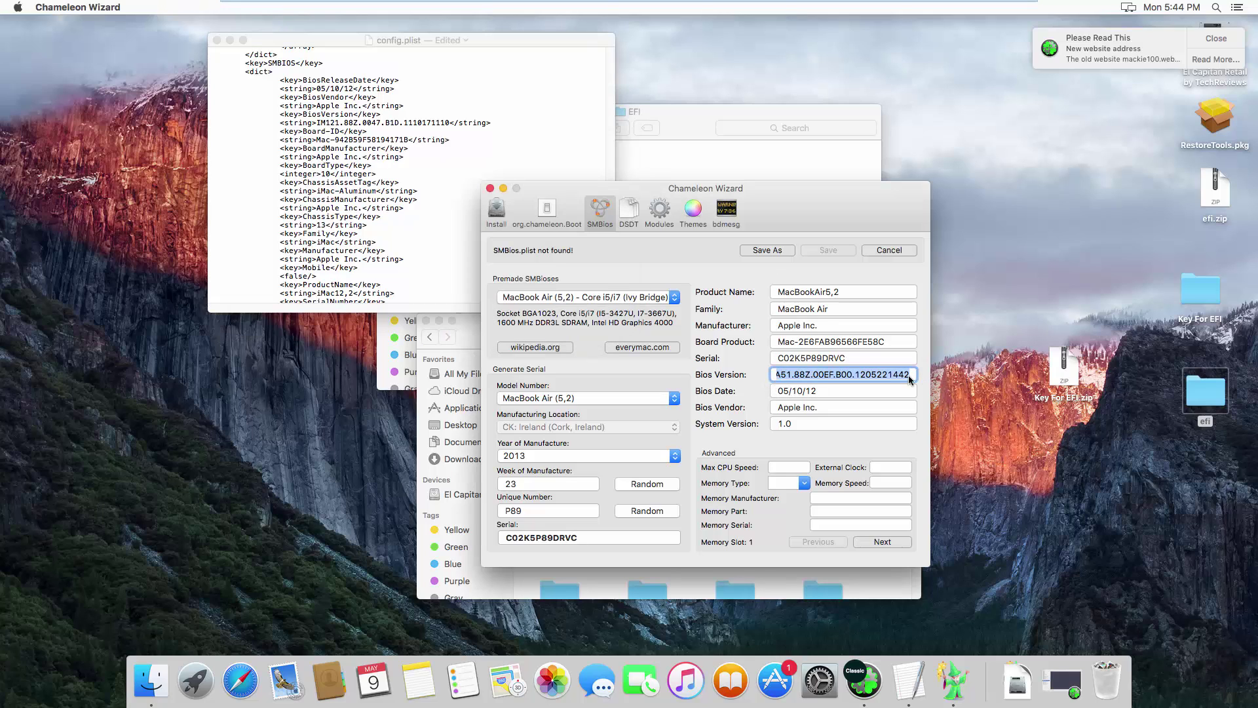
pyautogui.rightClick(853, 374)
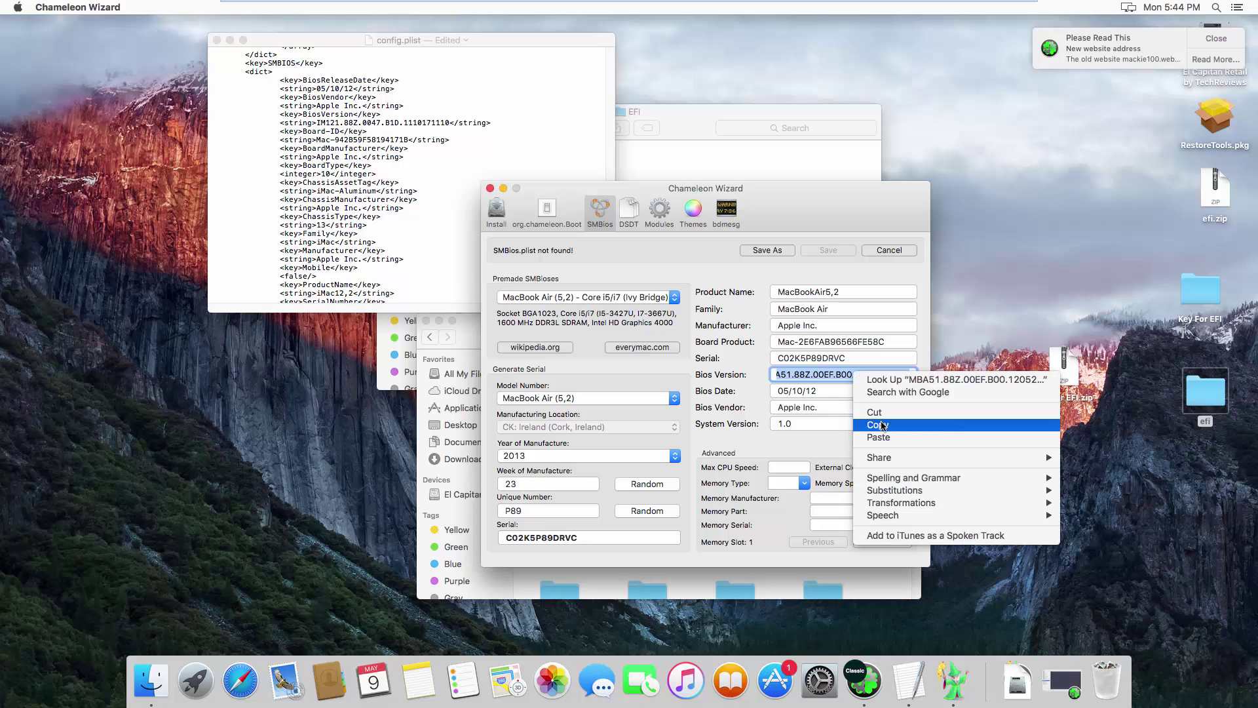
pyautogui.click(884, 424)
pyautogui.click(340, 115)
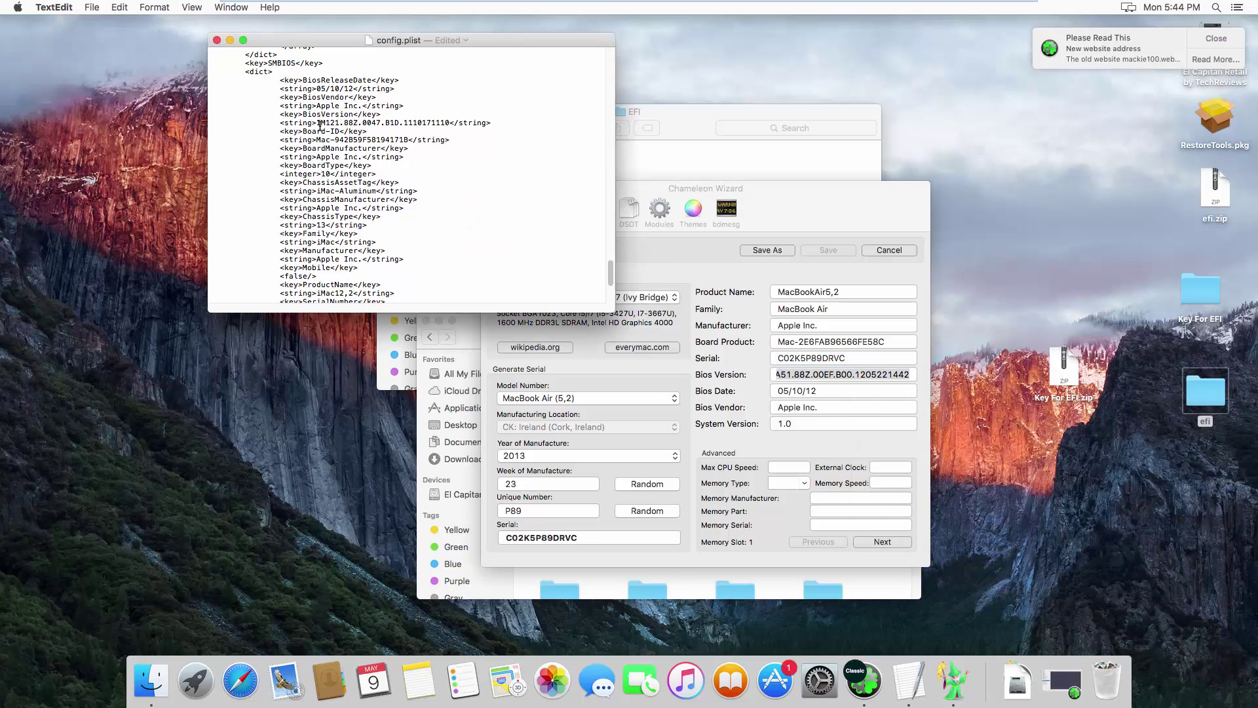
pyautogui.moveTo(340, 114); pyautogui.dragTo(442, 123)
pyautogui.click(319, 122)
pyautogui.rightClick(442, 123)
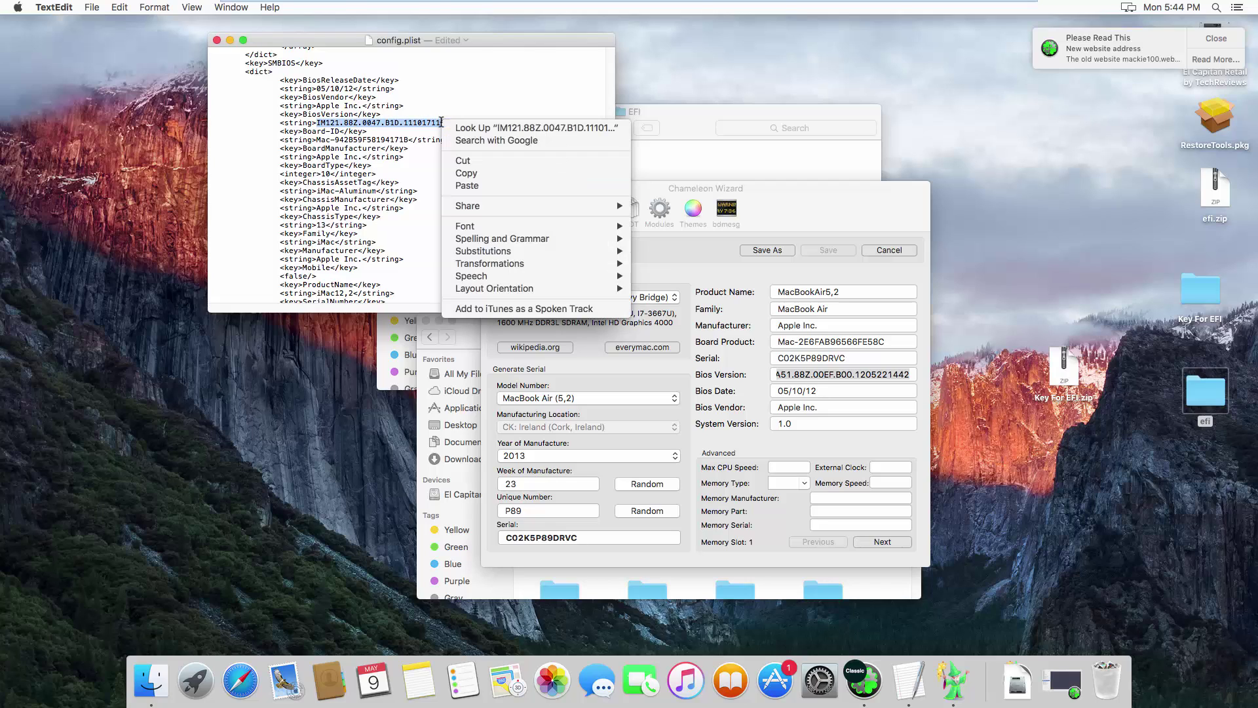
pyautogui.click(452, 124)
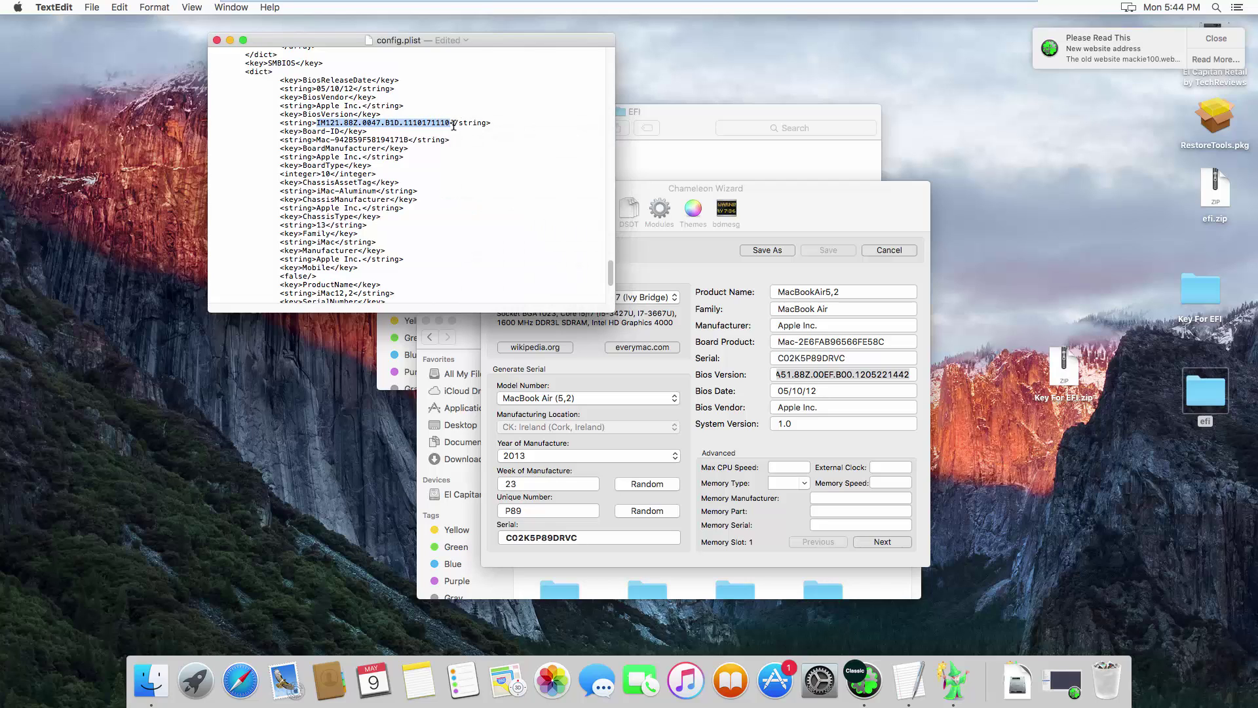
pyautogui.press('BackSpace')
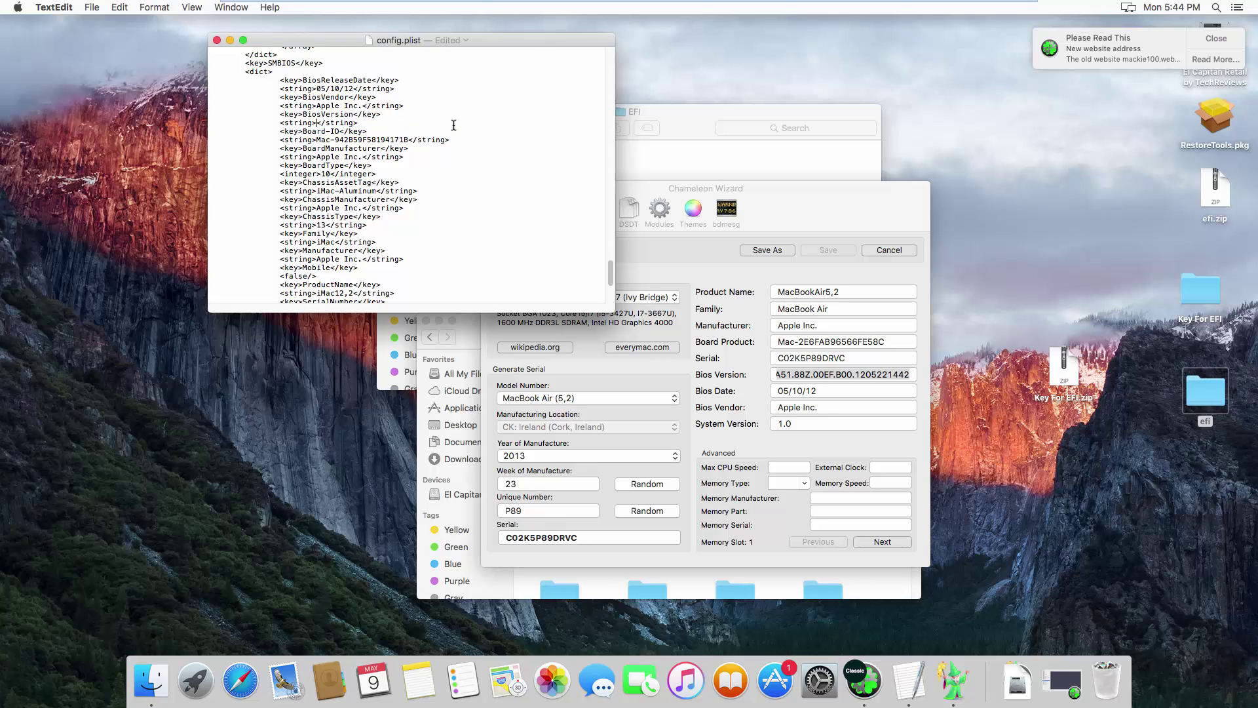
pyautogui.press('super+v')
# Replace Board-ID with Mac-2E6FAB96566FE58C copied from the Board Product value.
pyautogui.click(812, 365)
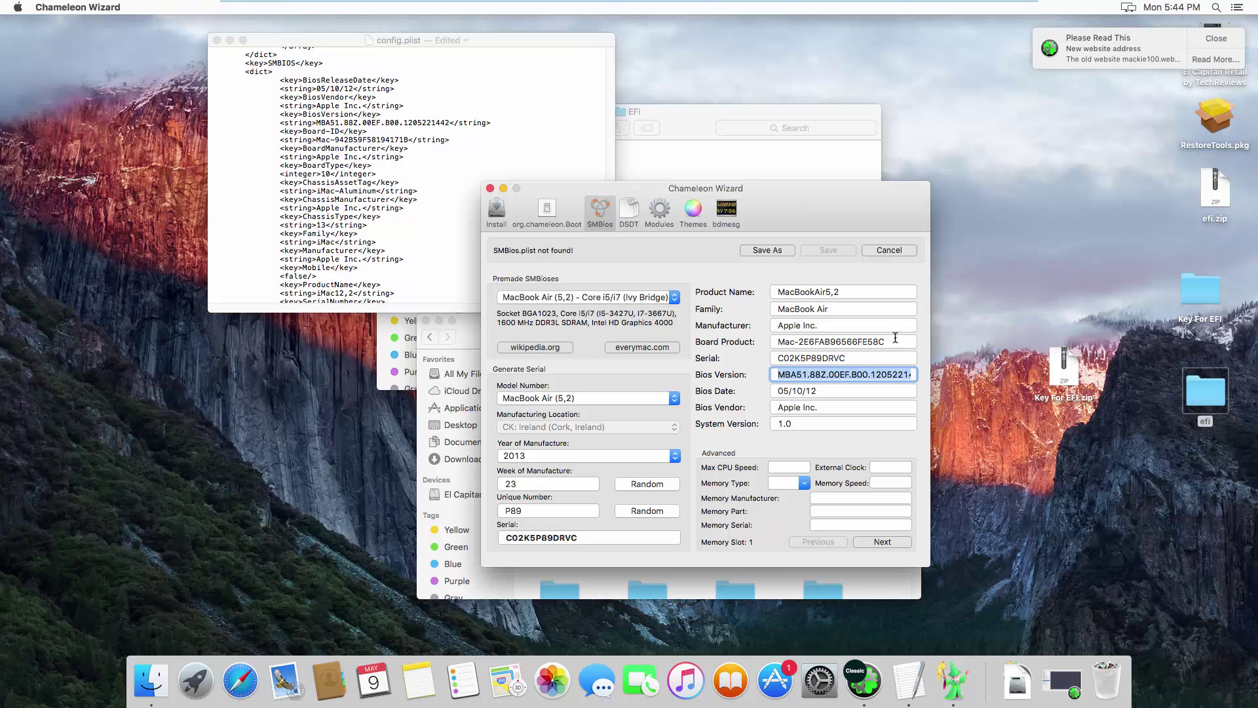
pyautogui.tripleClick(812, 342)
pyautogui.rightClick(813, 343)
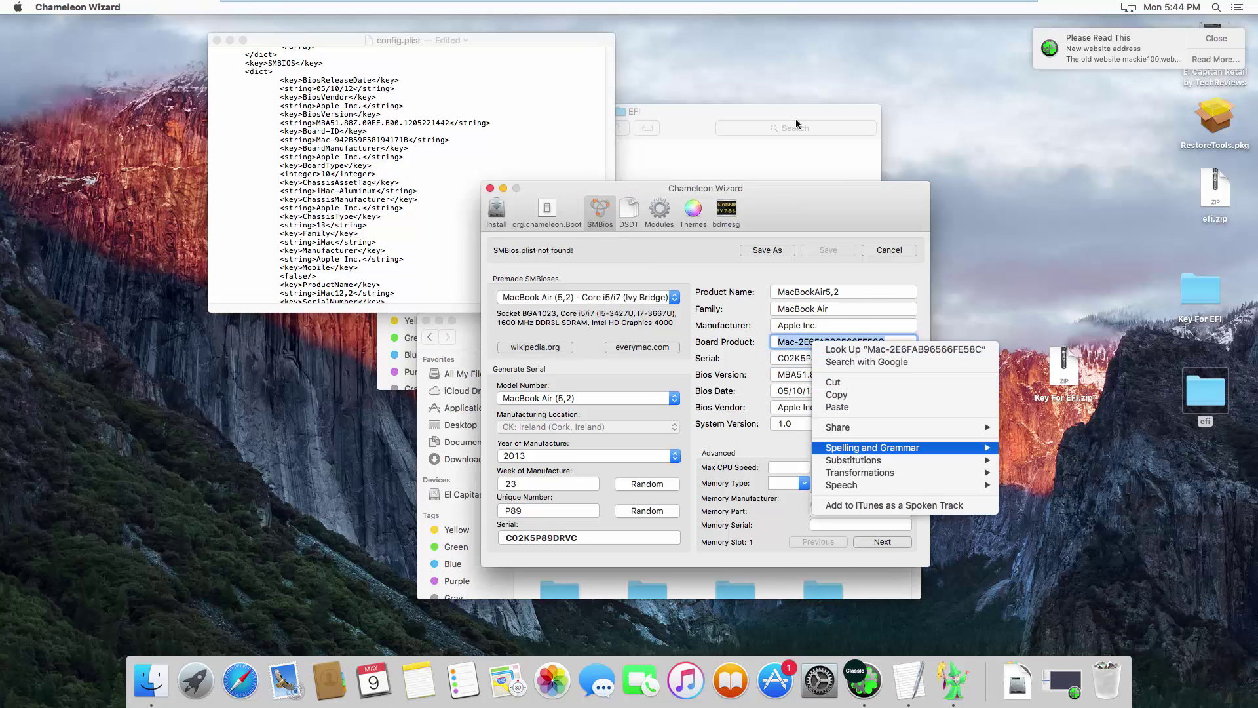
pyautogui.click(887, 395)
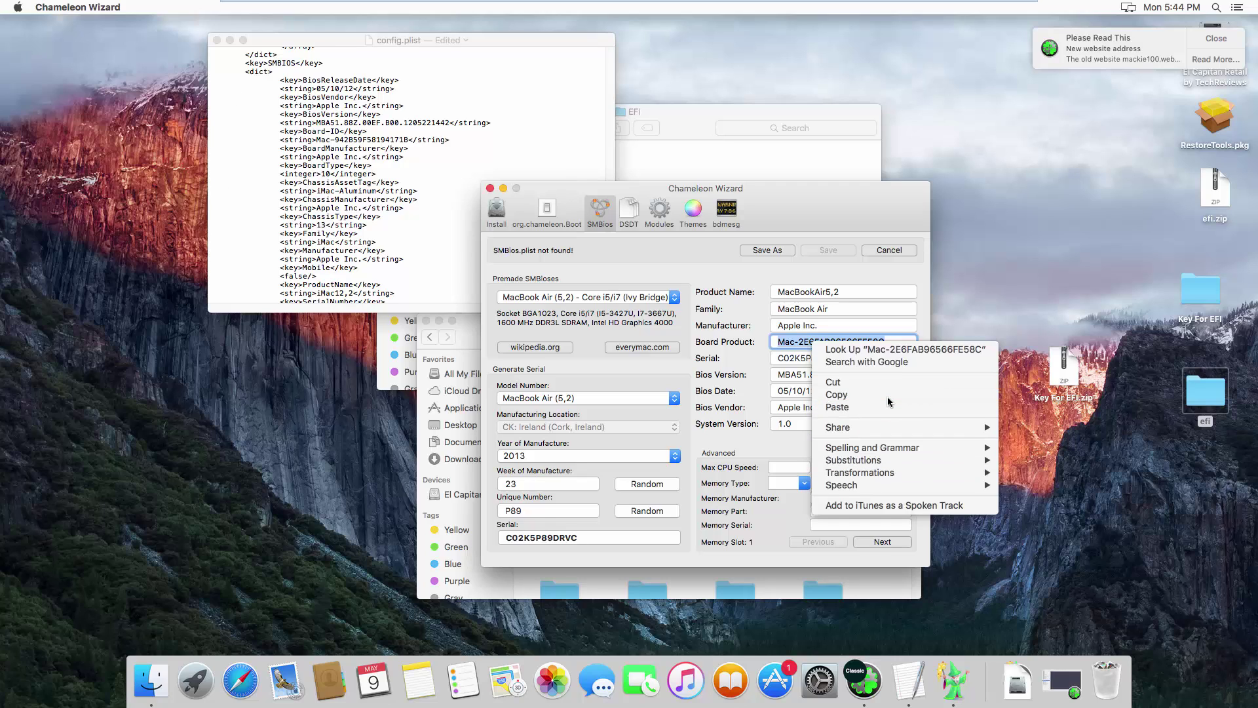
pyautogui.click(318, 140)
pyautogui.moveTo(318, 141); pyautogui.dragTo(409, 143)
pyautogui.press('BackSpace')
pyautogui.press('cmd+v')
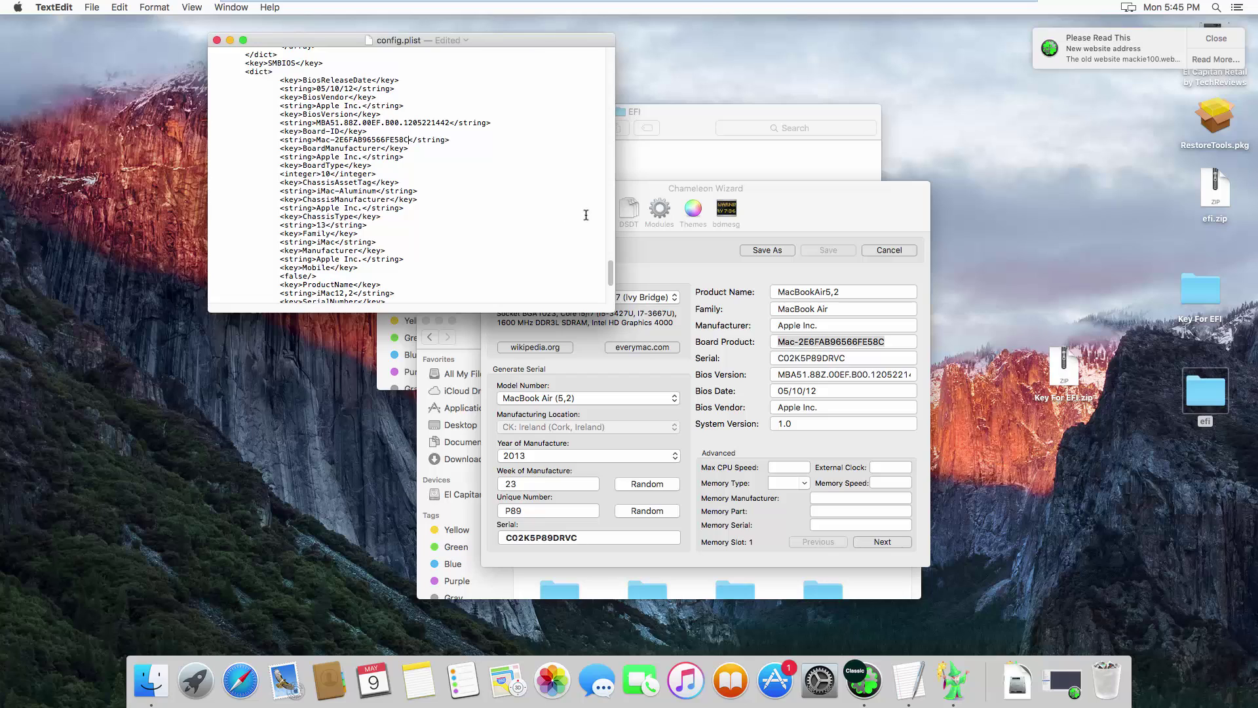
# Change the Family string from iMac to MacBook Air.
pyautogui.click(750, 316)
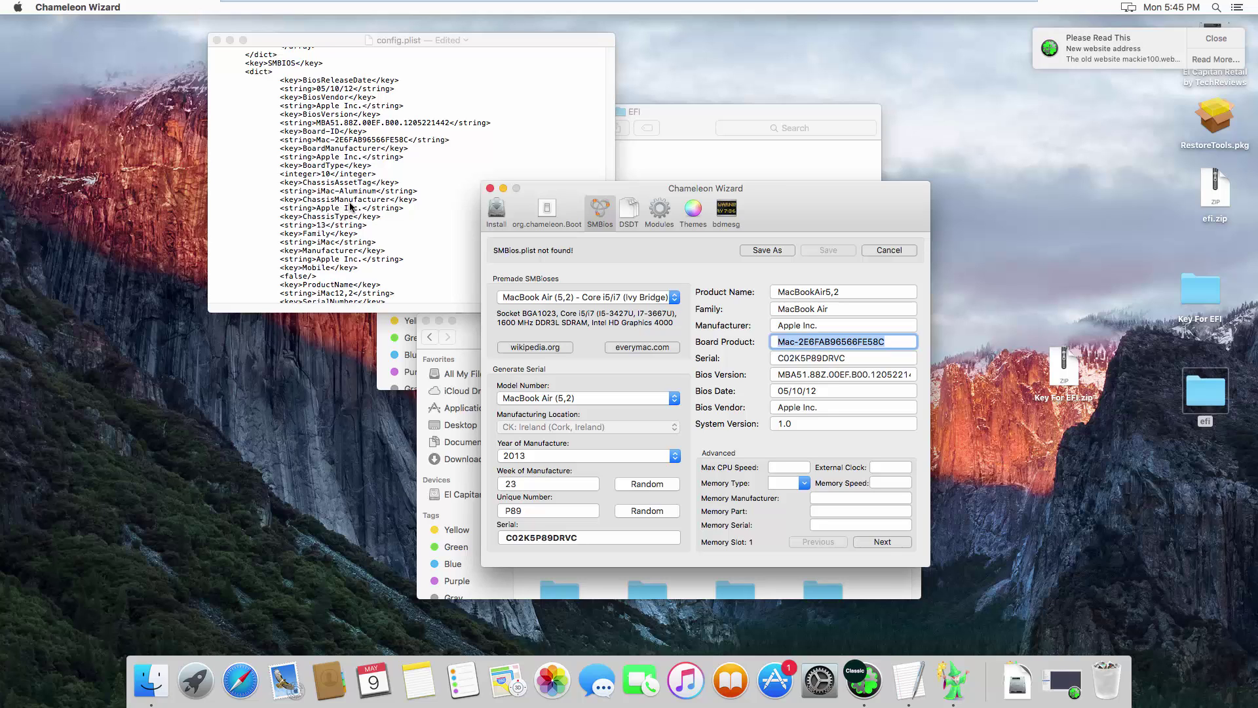
pyautogui.click(322, 246)
pyautogui.moveTo(335, 242); pyautogui.dragTo(317, 243)
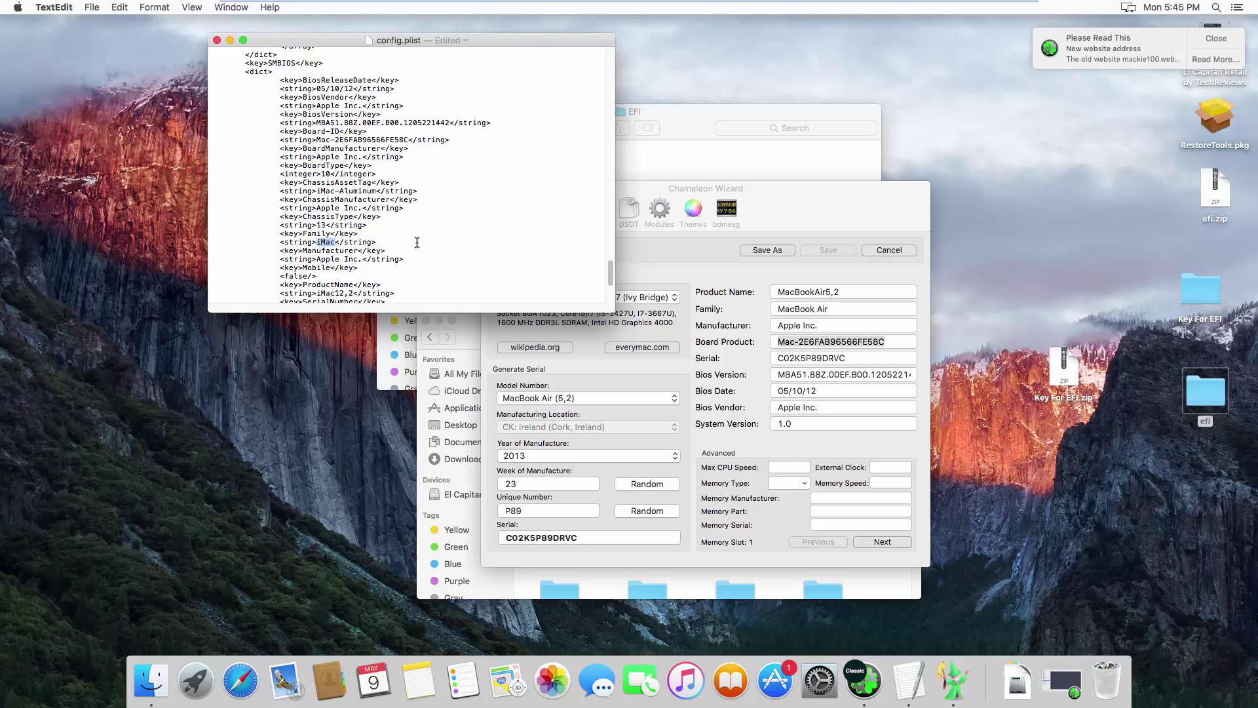
pyautogui.write('acBook Air')
pyautogui.click(817, 305)
pyautogui.click(775, 311)
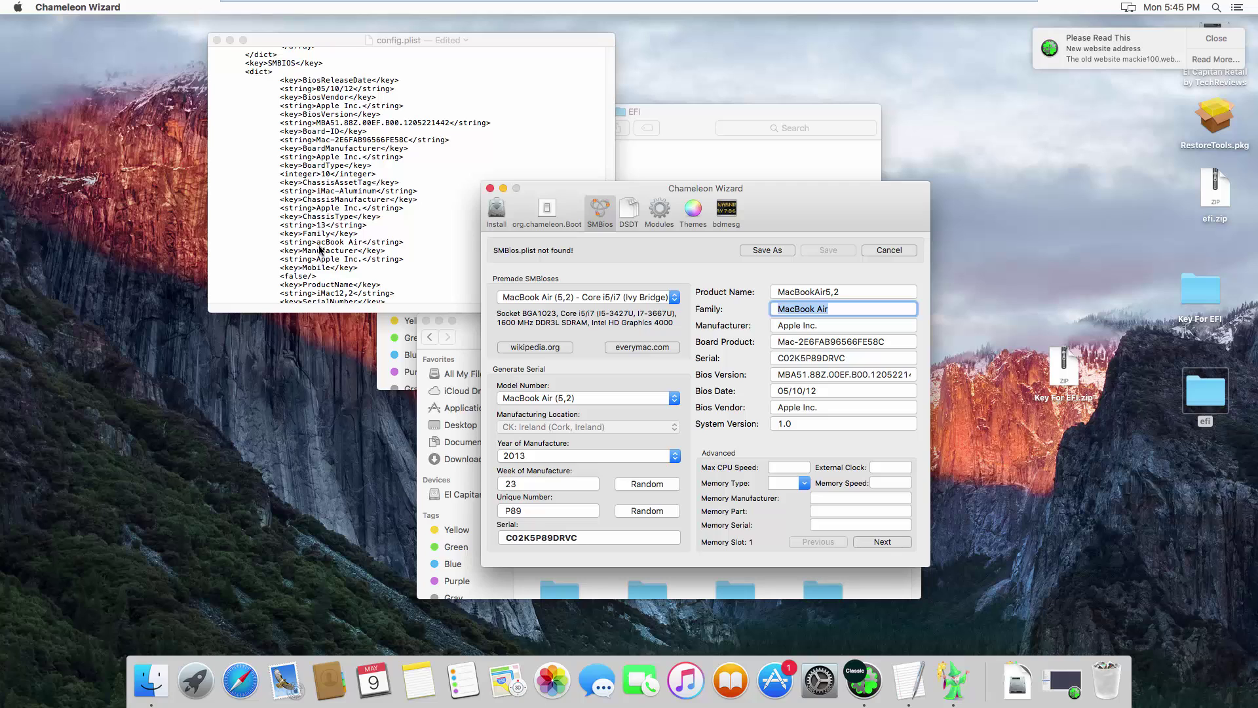
pyautogui.click(363, 243)
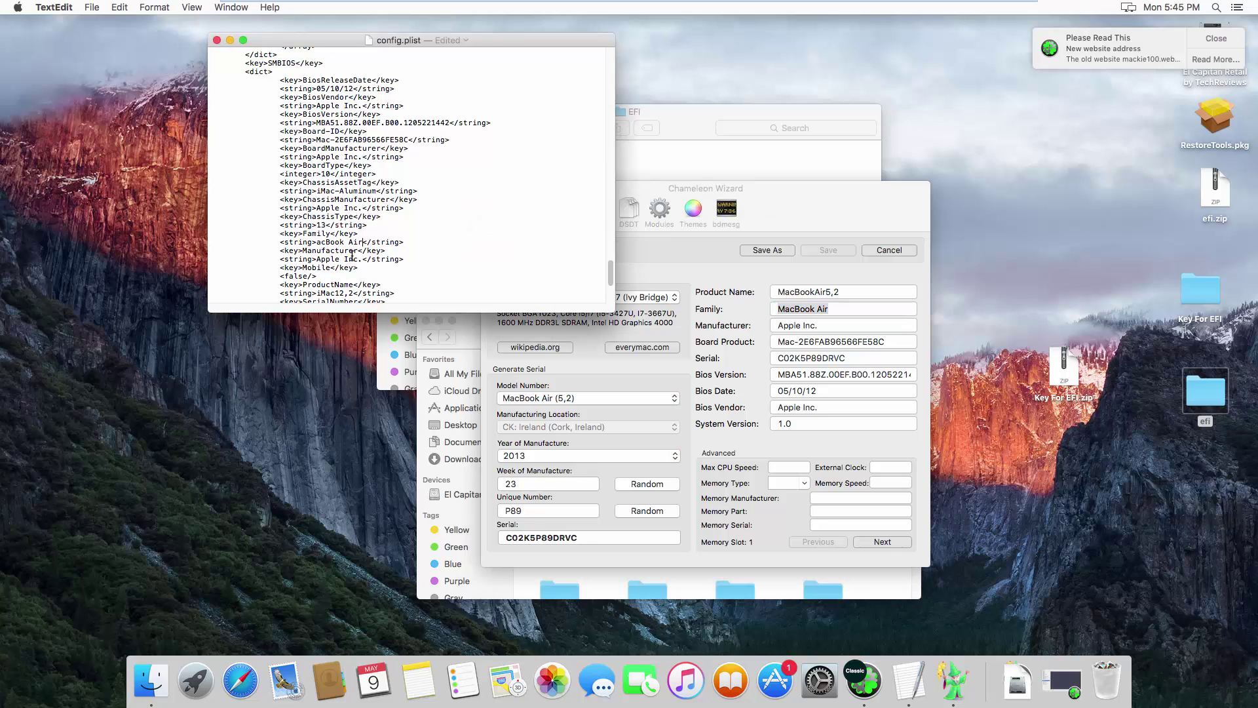
pyautogui.hotkey('alt', 'Left')
pyautogui.hotkey('alt', 'Left')
pyautogui.write('M')
pyautogui.scroll(-5, 375, 264)
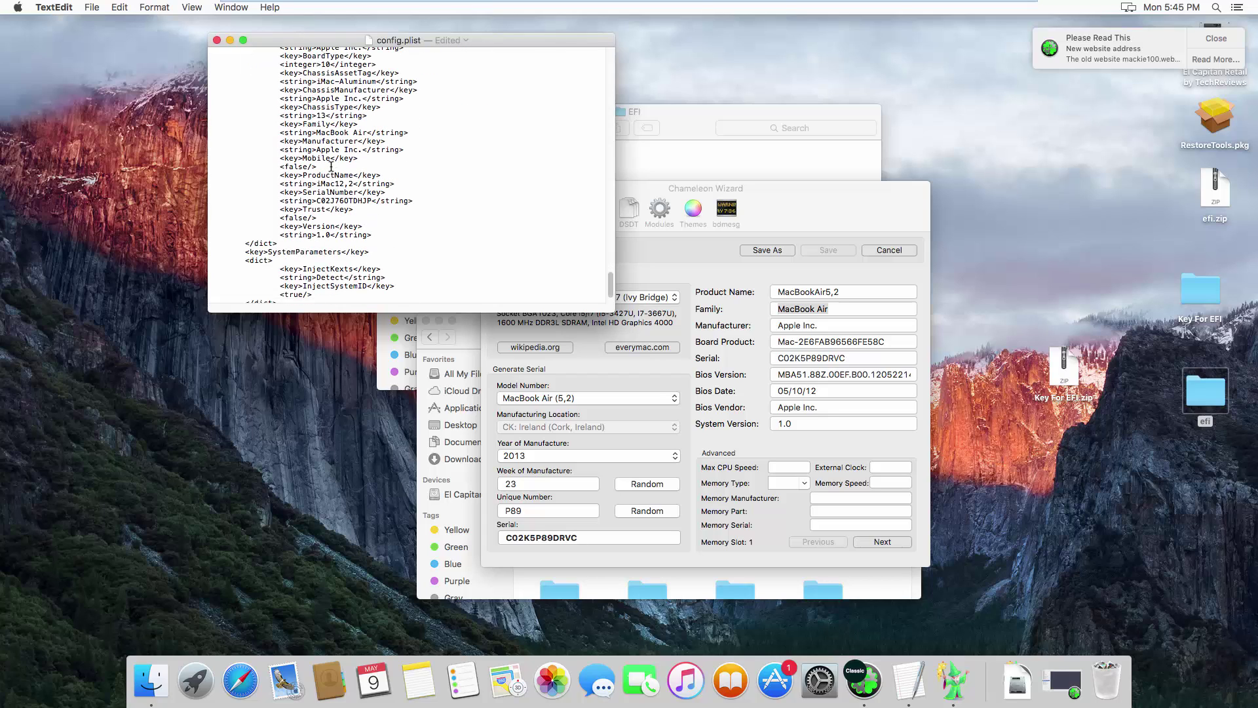
# Paste MacBookAir5,2 over the iMac12,2 ProductName and trim the surrounding spaces.
pyautogui.click(846, 292)
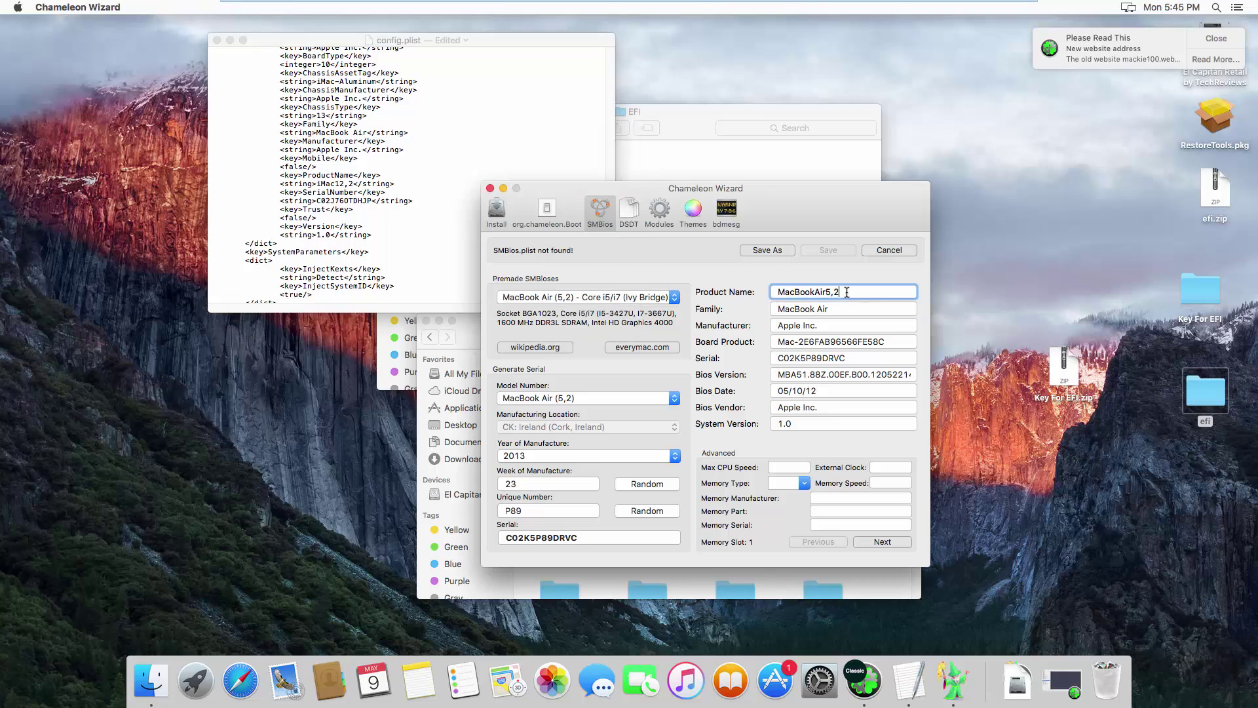
pyautogui.moveTo(845, 293); pyautogui.dragTo(691, 293)
pyautogui.rightClick(803, 289)
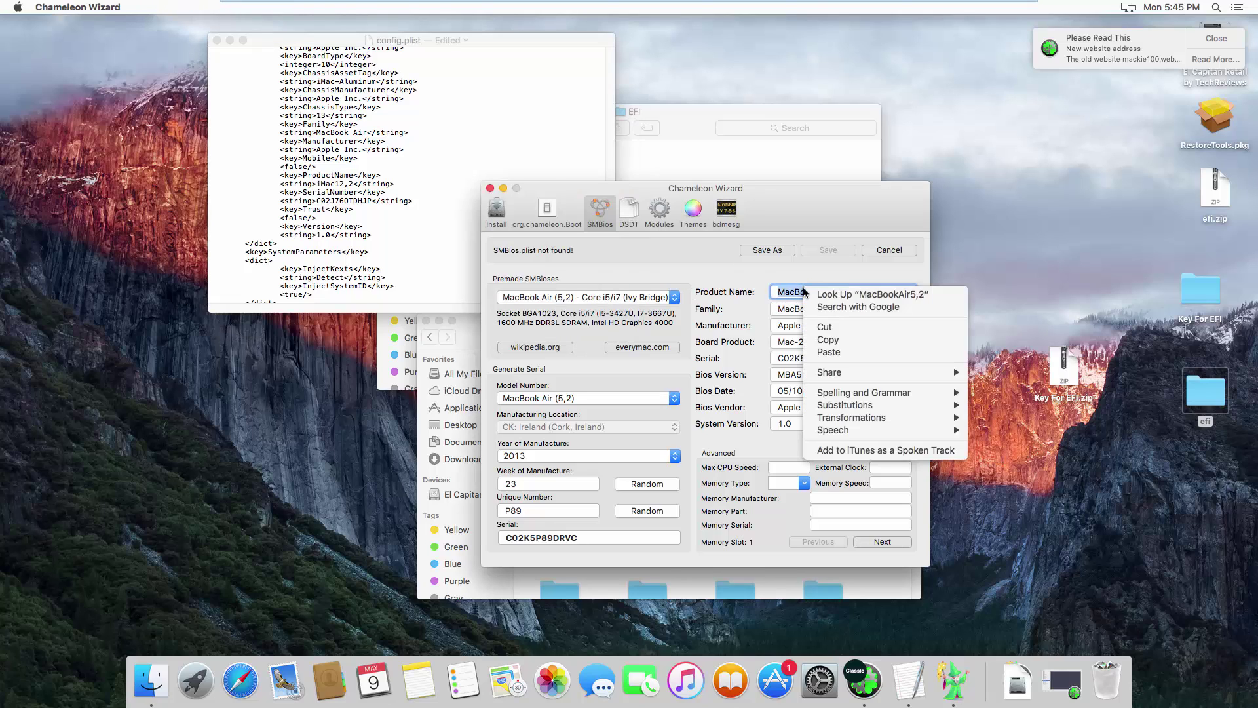
pyautogui.click(829, 339)
pyautogui.click(353, 184)
pyautogui.moveTo(354, 184); pyautogui.dragTo(318, 185)
pyautogui.press('super+v')
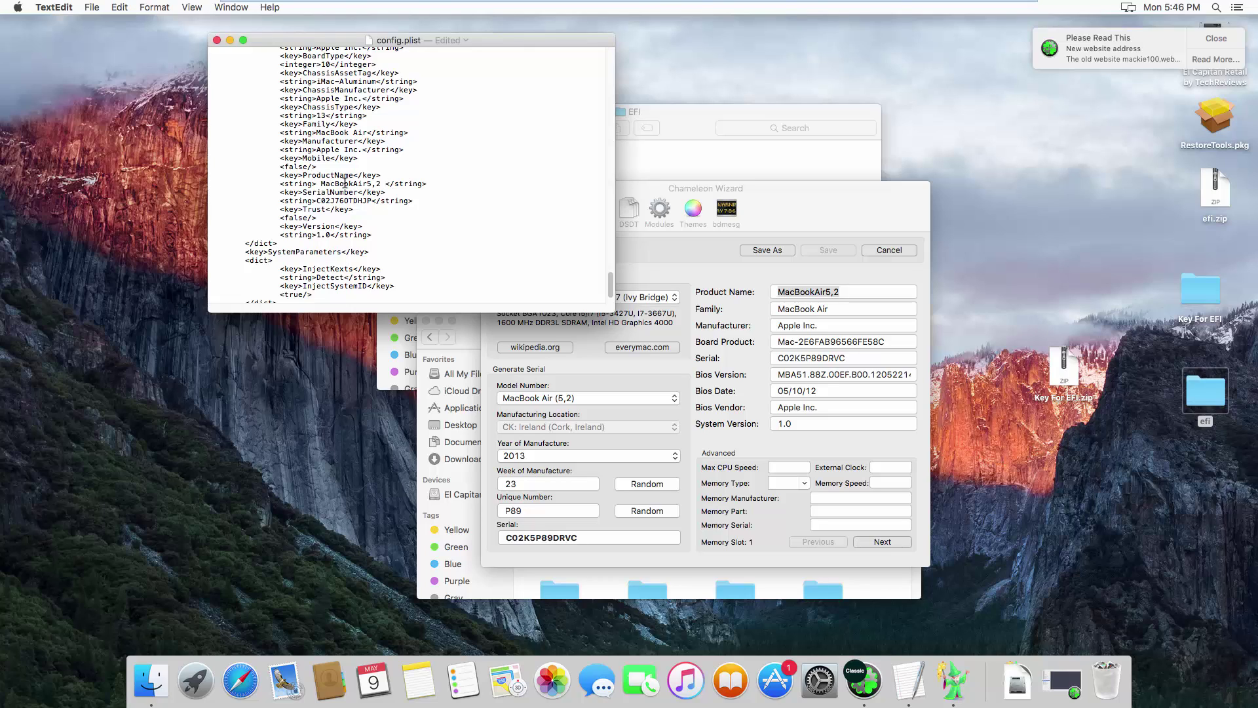
pyautogui.press('BackSpace')
pyautogui.click(317, 183)
pyautogui.press('Delete')
# Replace SerialNumber with Chameleon Wizard's generated serial, removing the trailing space.
pyautogui.click(798, 357)
pyautogui.doubleClick(800, 357)
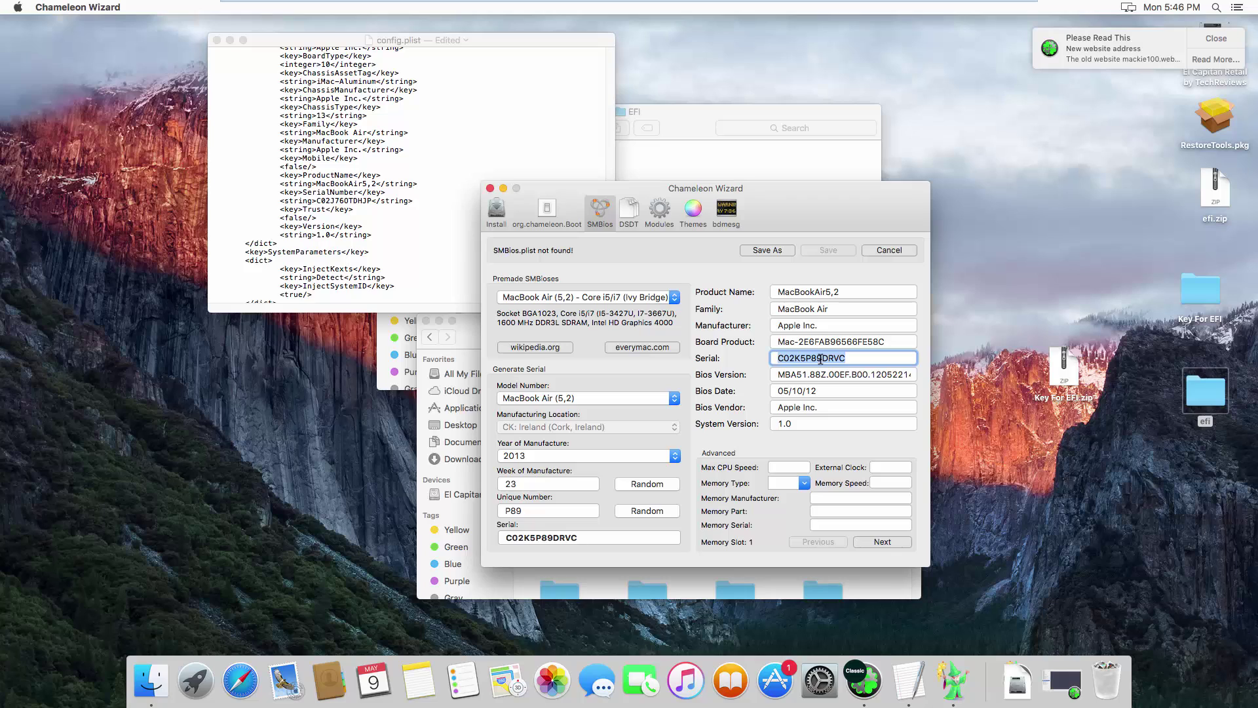
pyautogui.click(357, 201)
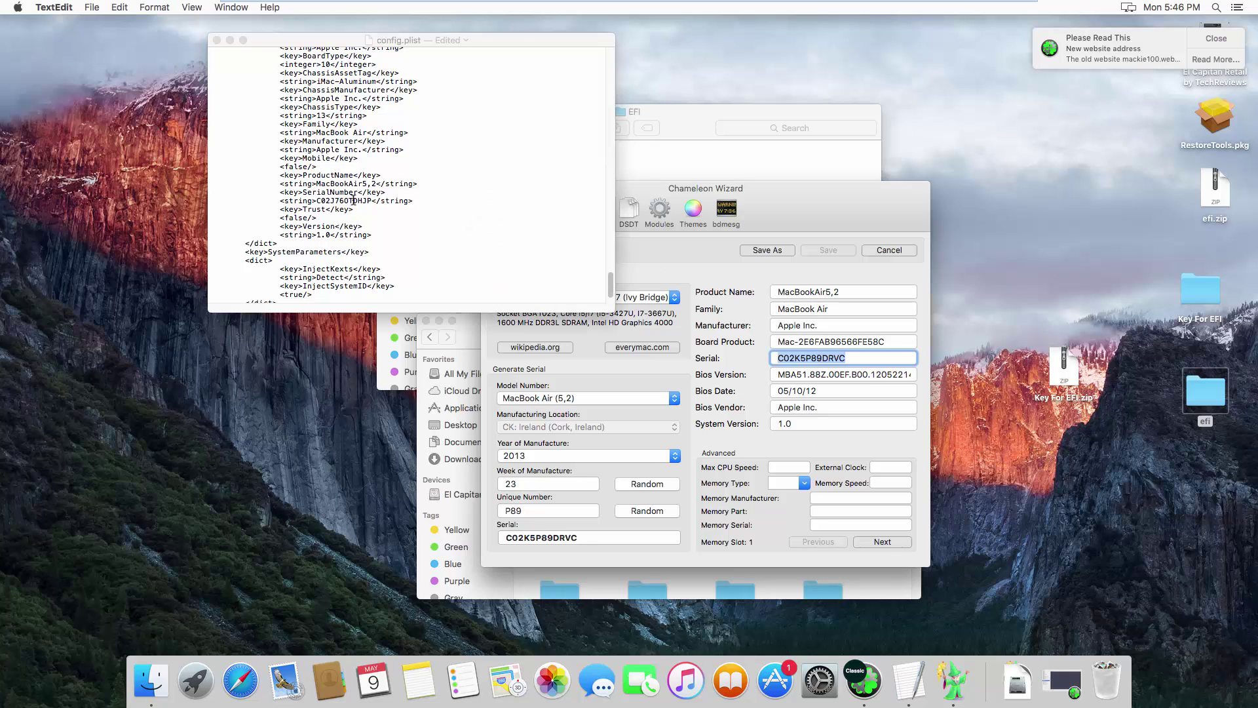
pyautogui.moveTo(372, 201); pyautogui.dragTo(319, 201)
pyautogui.press('BackSpace')
pyautogui.press('super+v')
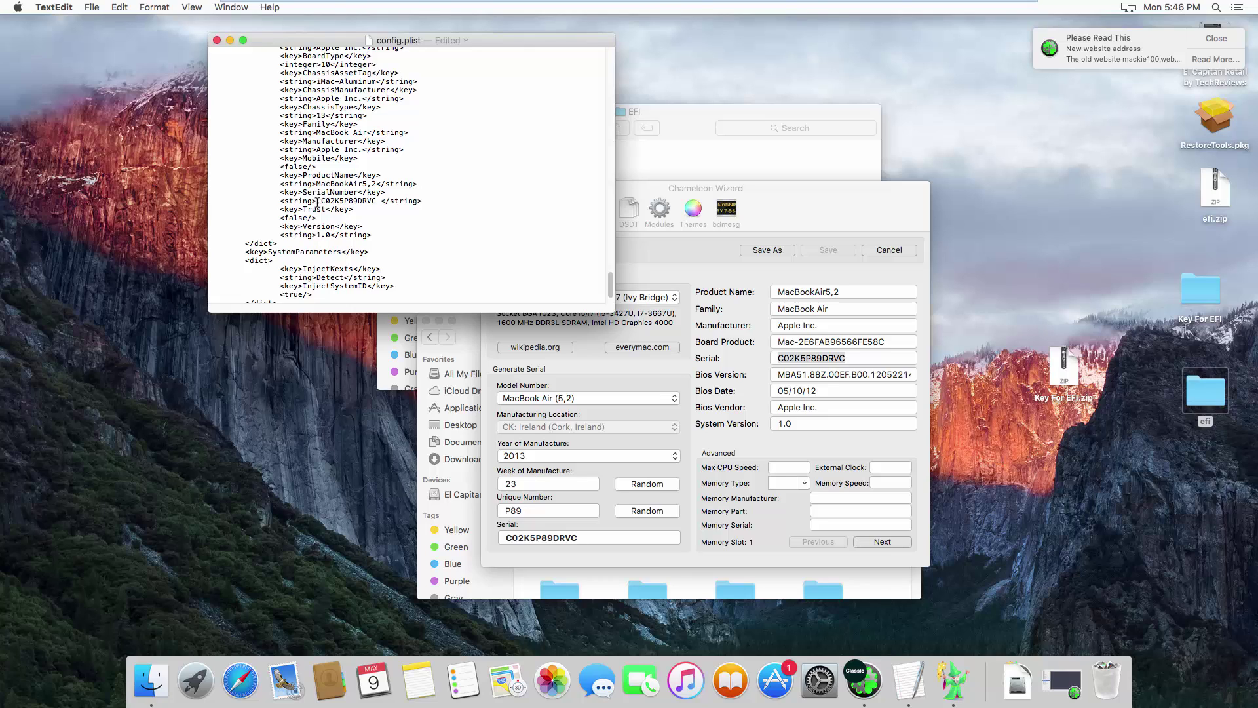
pyautogui.press('BackSpace')
pyautogui.press('BackSpace')
pyautogui.scroll(10, 417, 211)
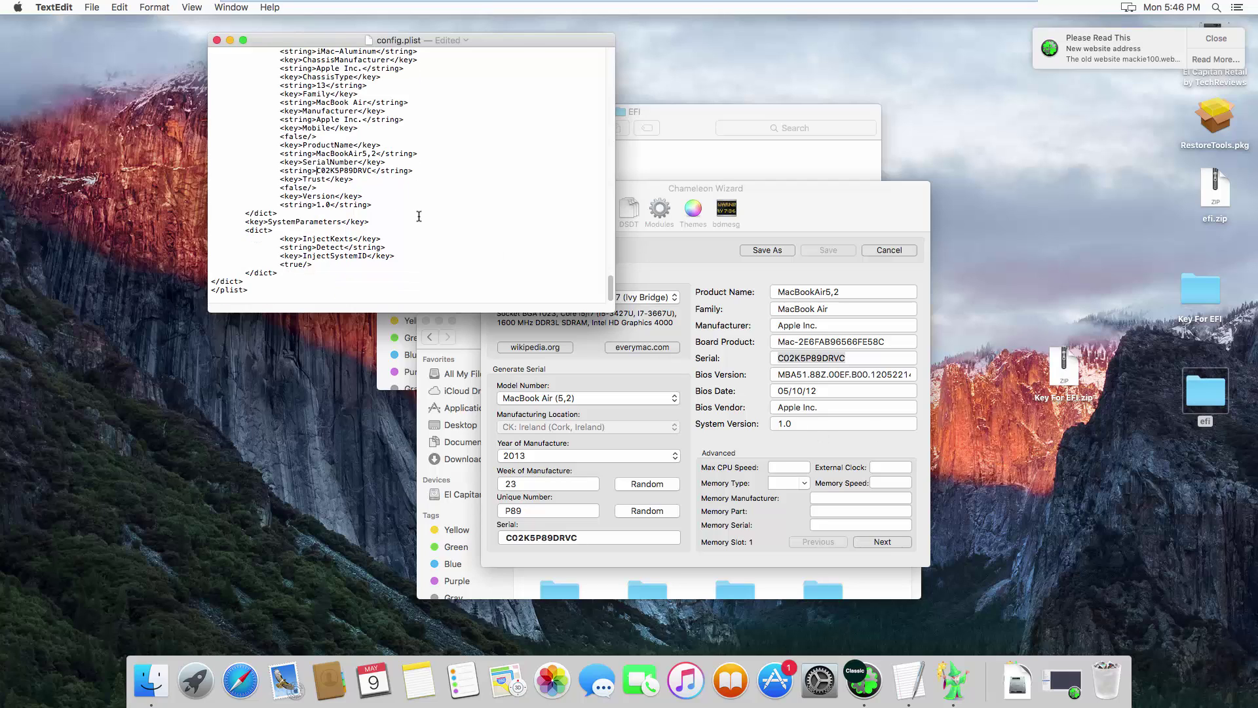
pyautogui.scroll(10, 417, 211)
# Save the edited config.plist, close it, and quit Chameleon Wizard.
pyautogui.click(92, 8)
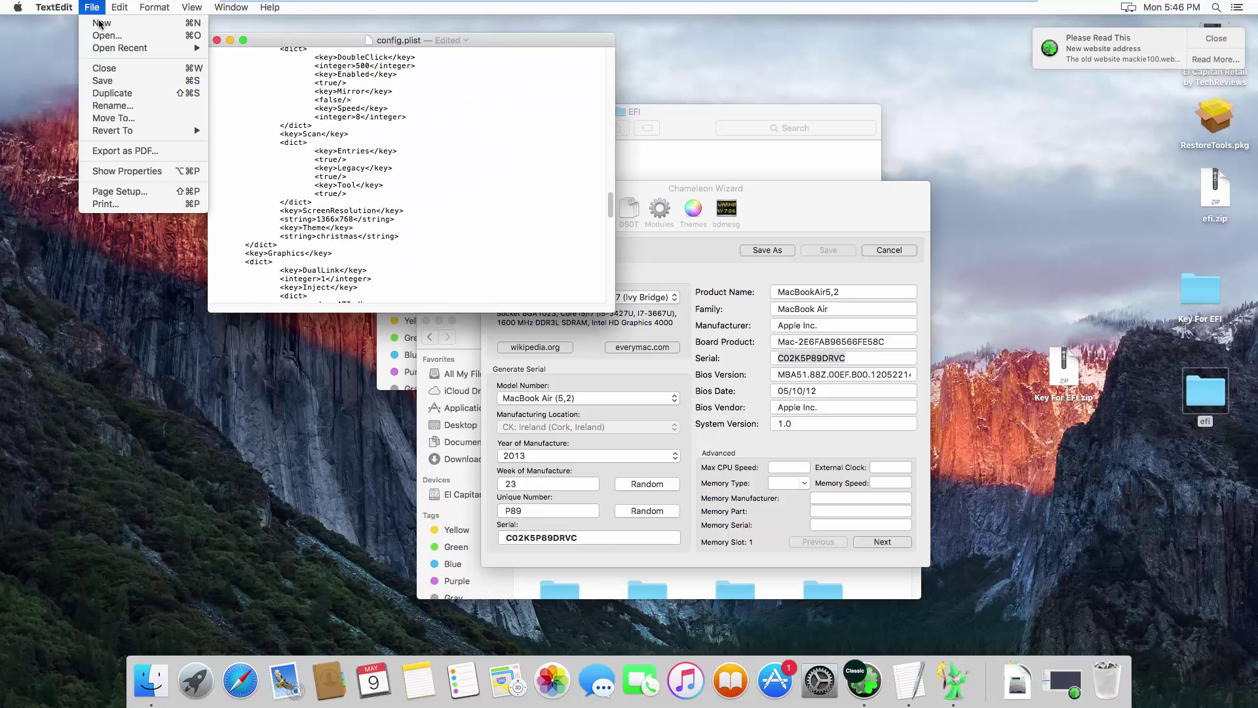
pyautogui.click(113, 81)
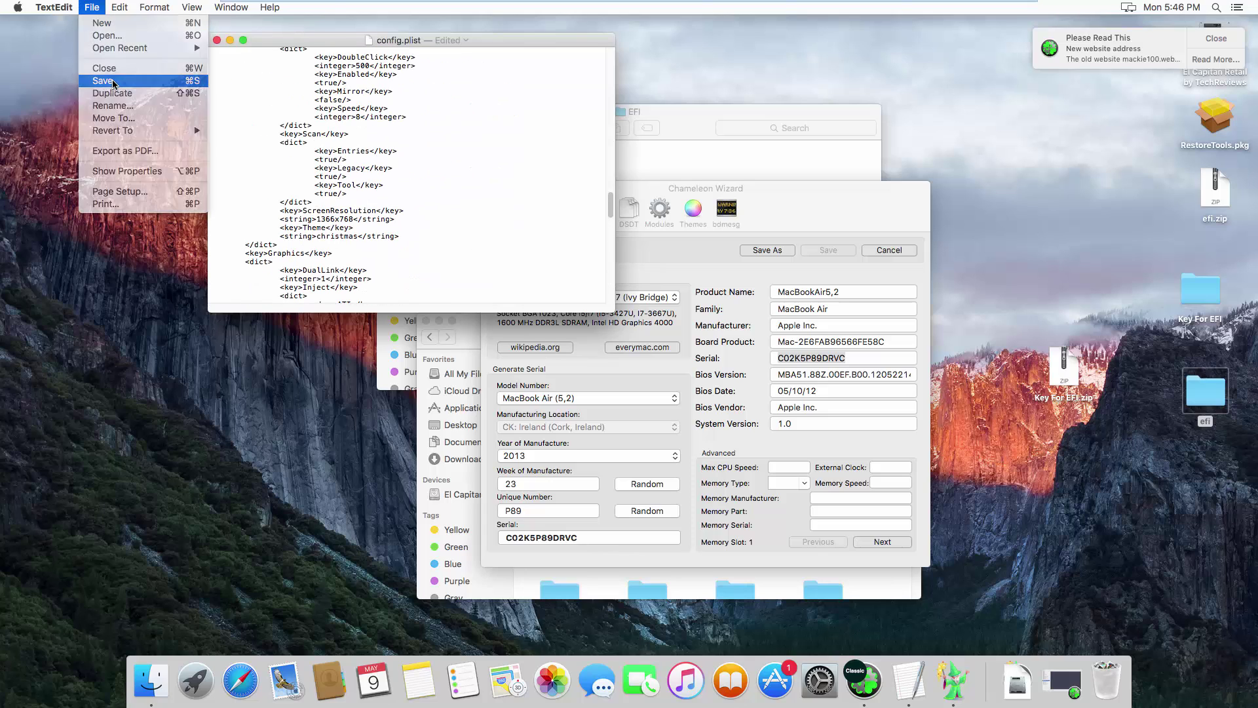
pyautogui.click(217, 40)
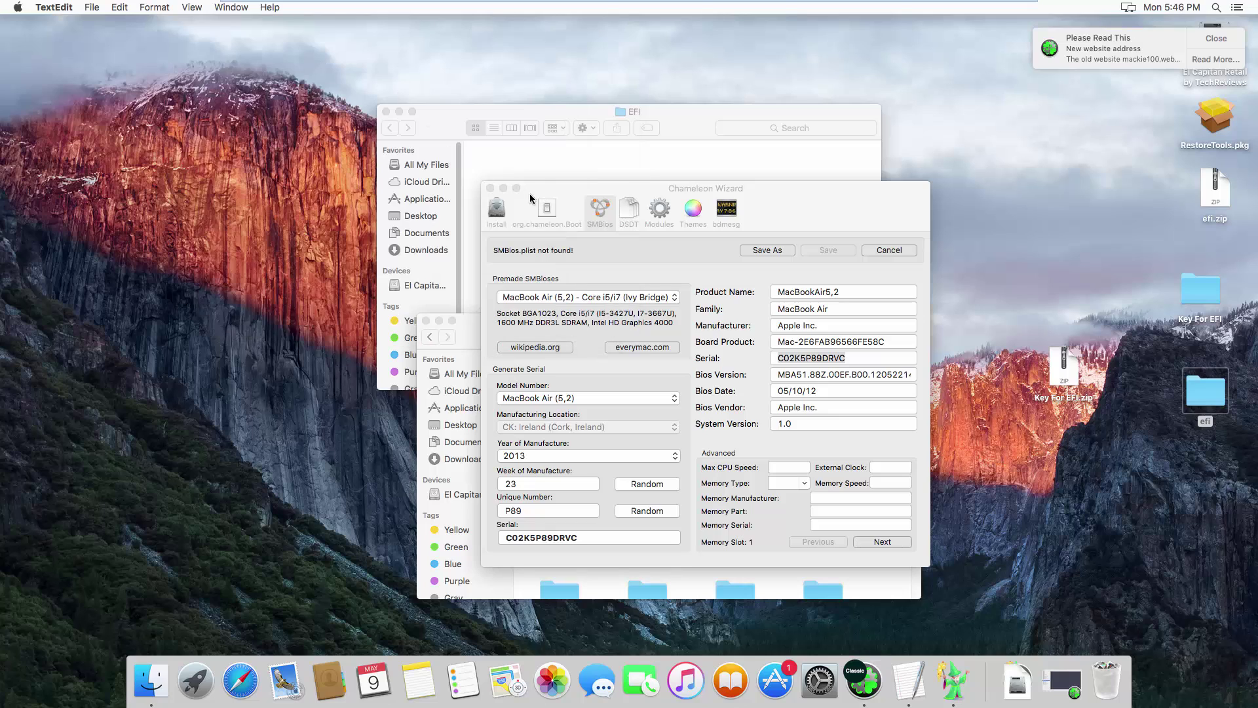
pyautogui.press('super+q')
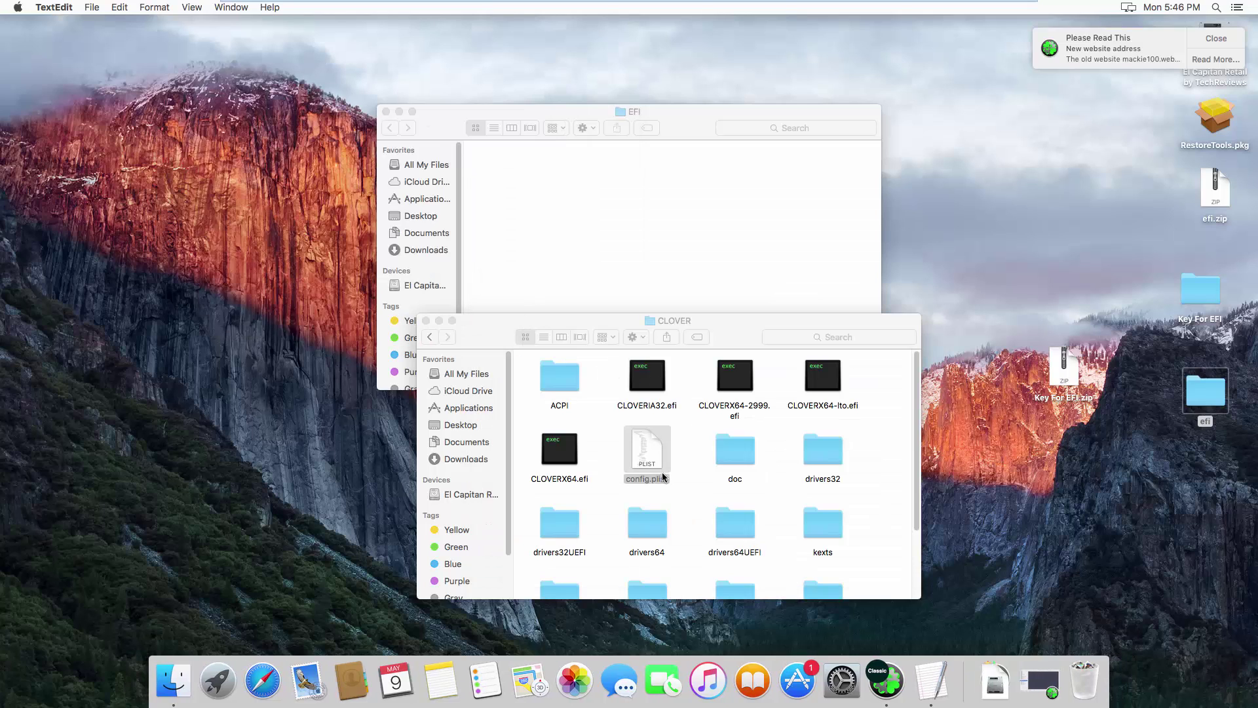
# Move boot, EFI and EFI-Backups into the EFI partition with the administrator password, then close both windows.
pyautogui.click(430, 338)
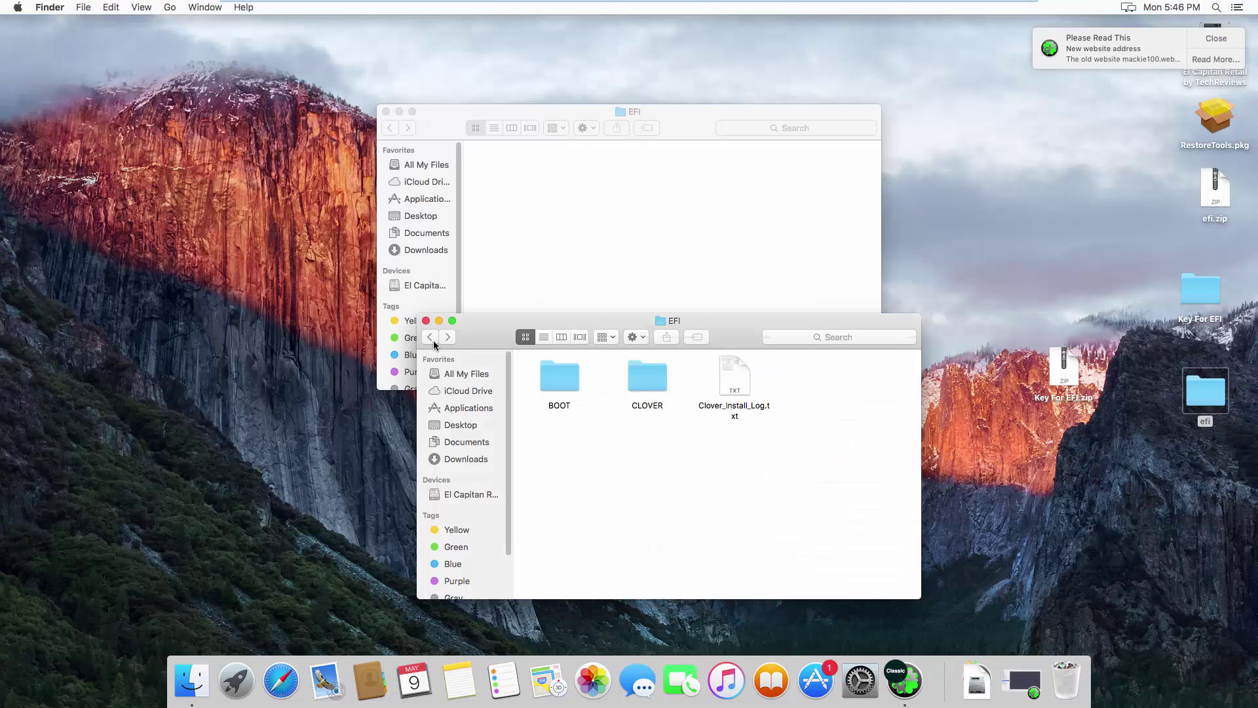
pyautogui.click(427, 337)
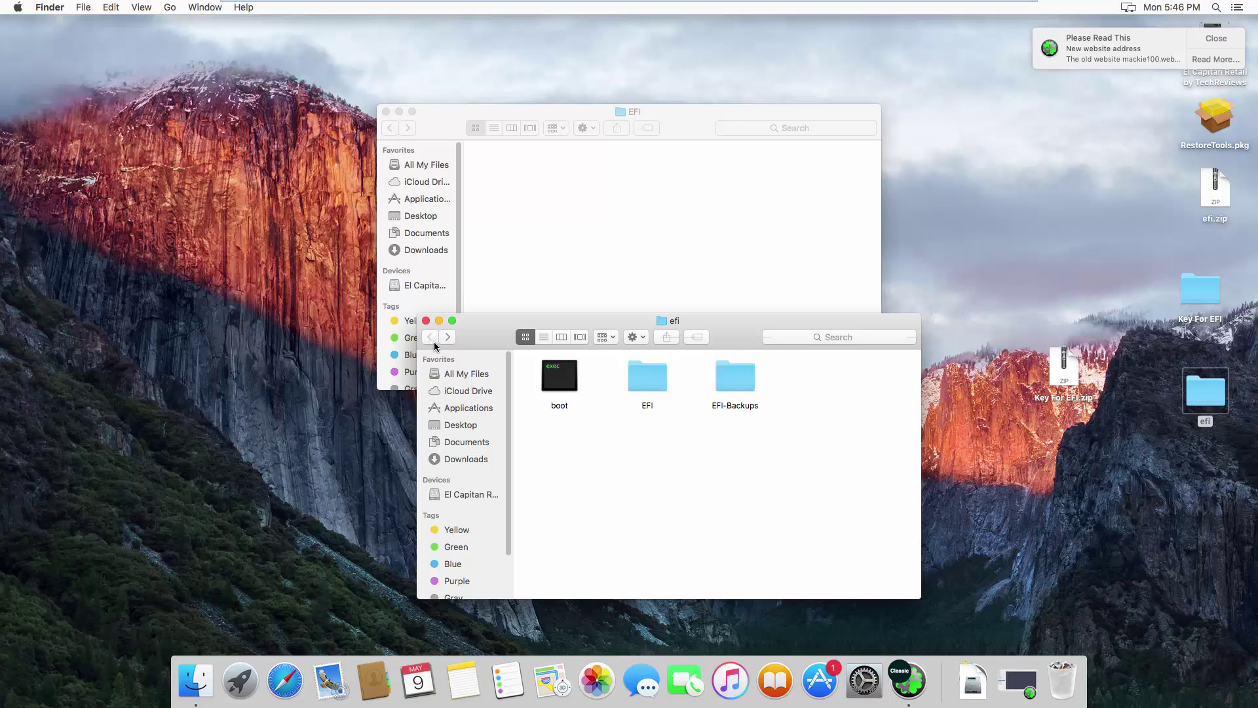
pyautogui.moveTo(567, 451); pyautogui.dragTo(731, 201)
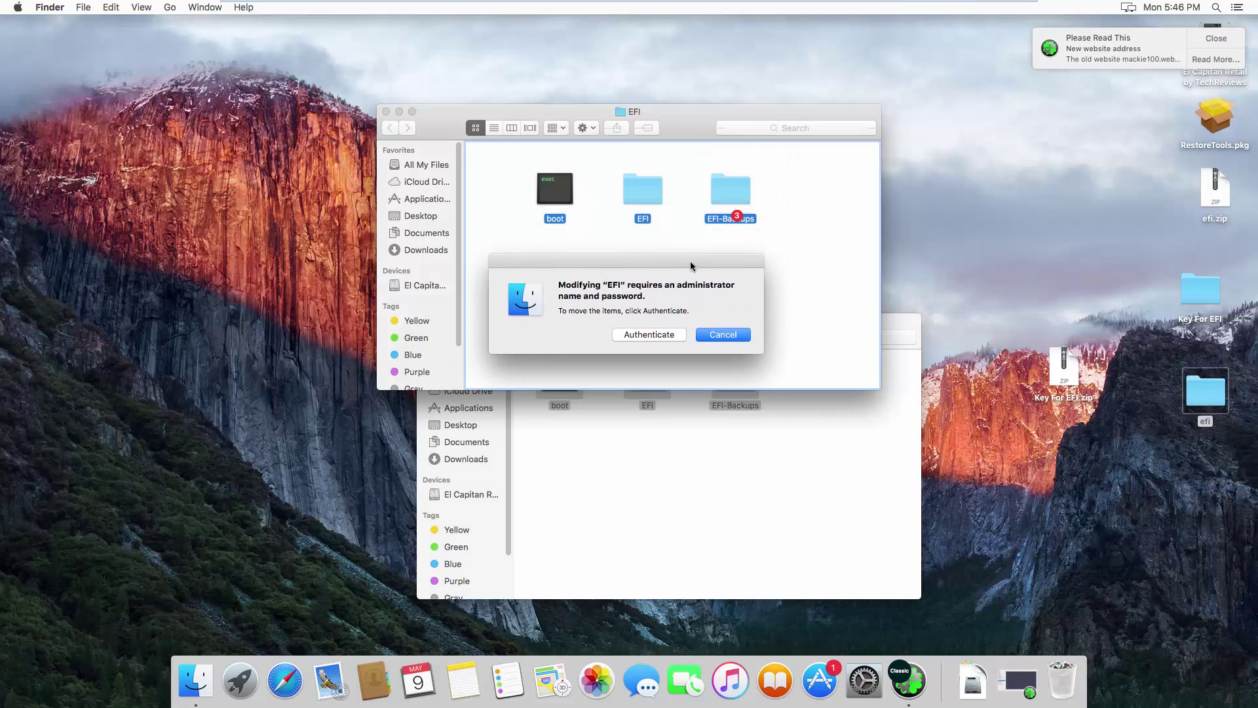
pyautogui.click(645, 333)
pyautogui.write('password')
pyautogui.click(738, 270)
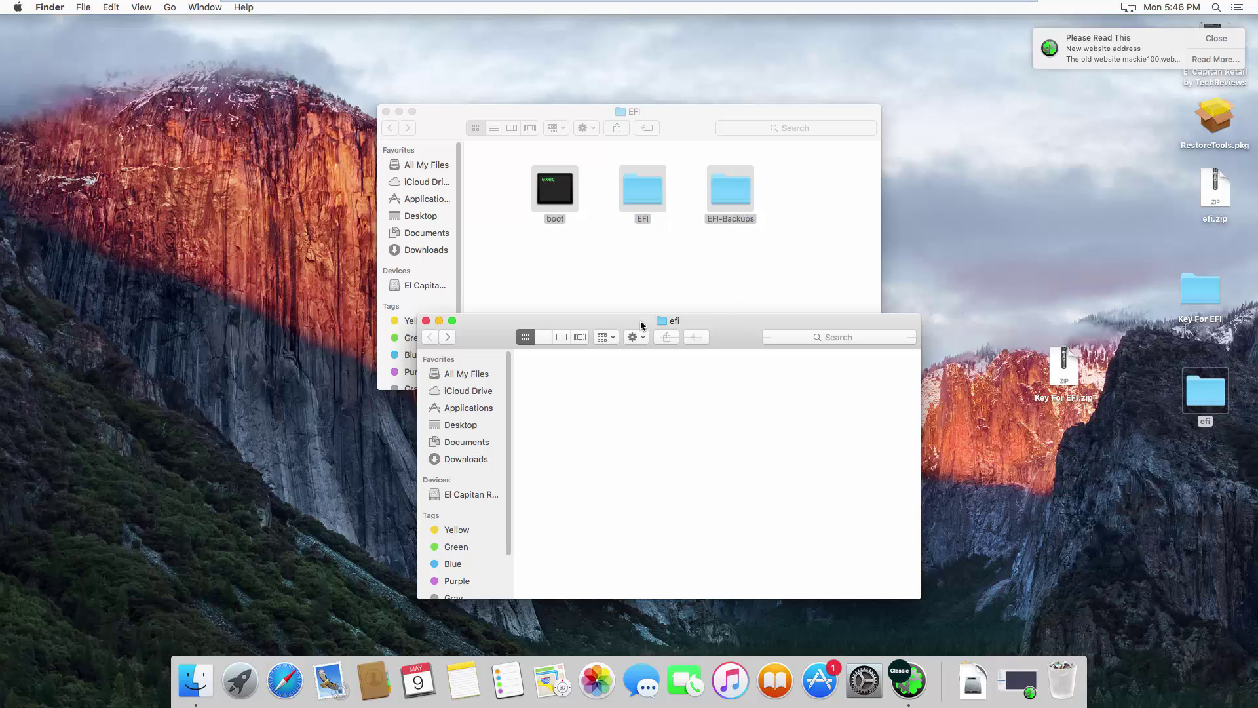
pyautogui.click(425, 321)
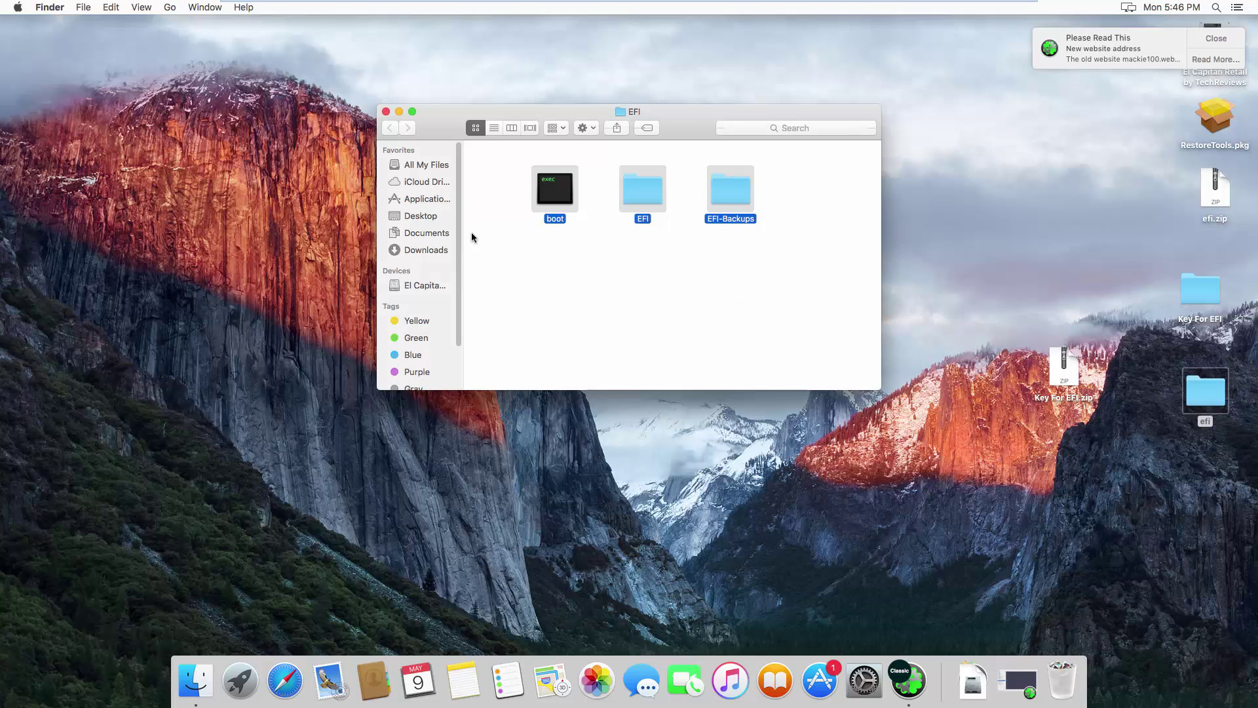
pyautogui.click(386, 112)
pyautogui.click(16, 8)
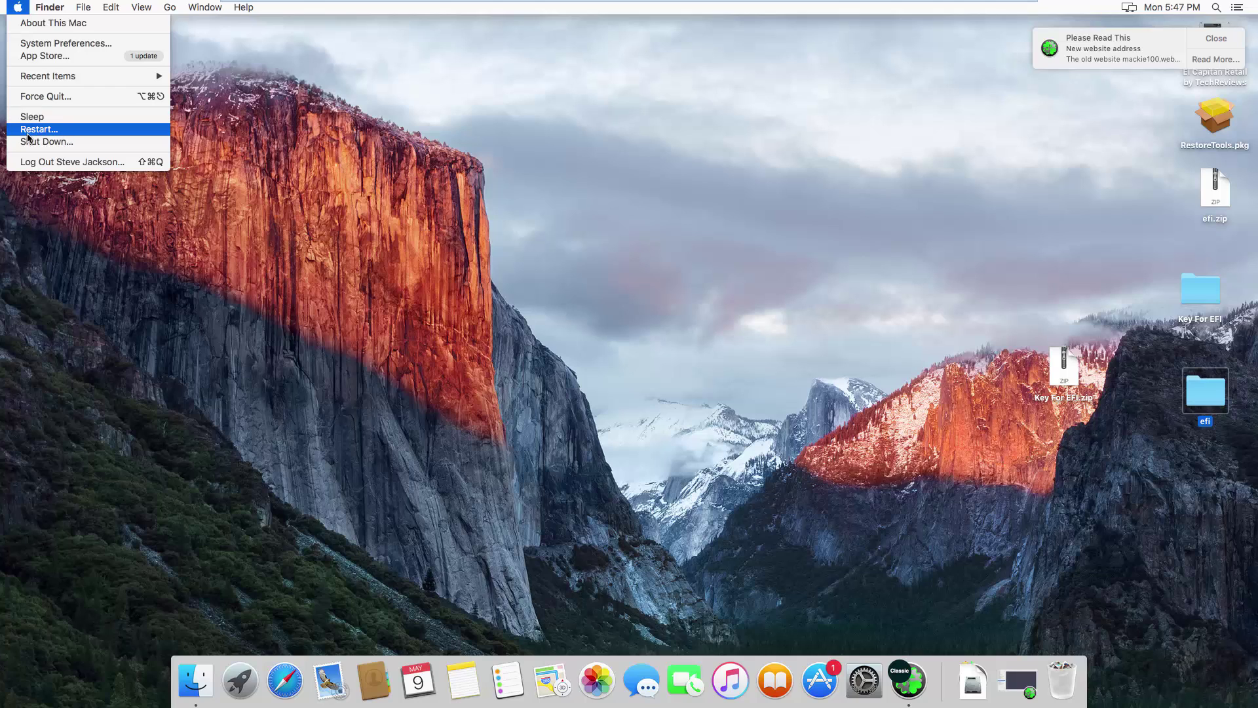
# Restart the Mac and select El Capitan Retail in the Clover boot menu.
pyautogui.click(61, 134)
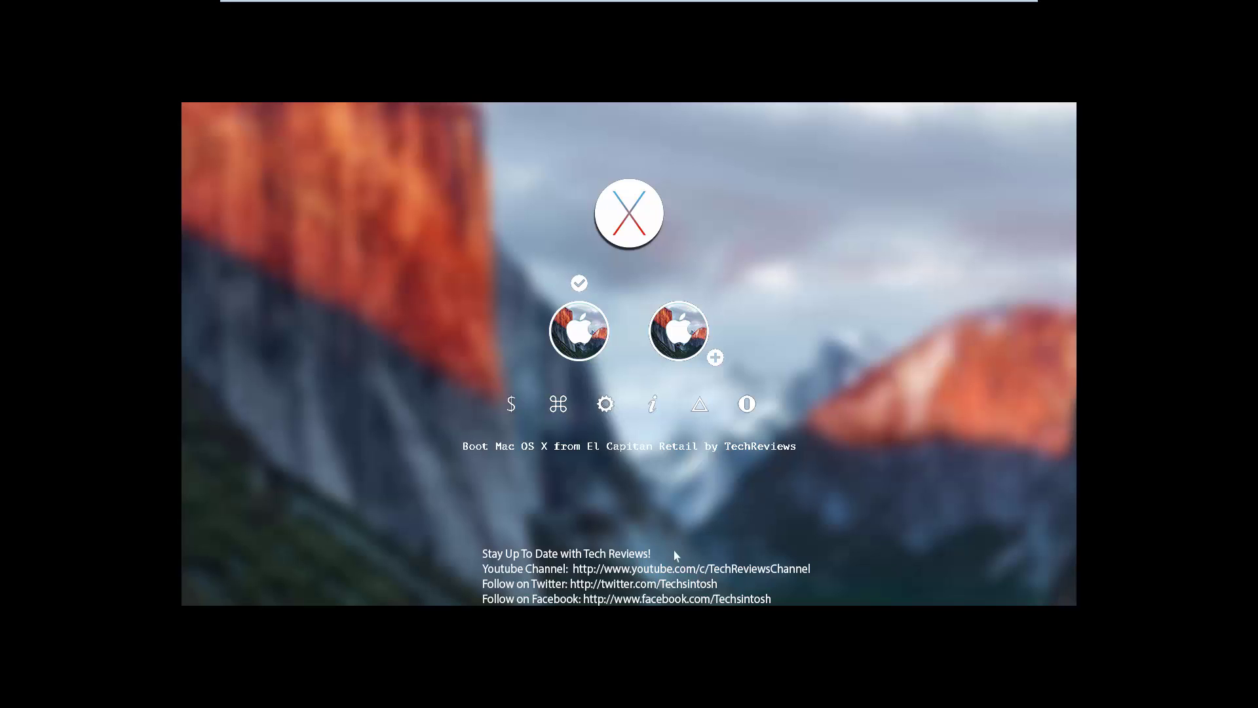
pyautogui.press('Right')
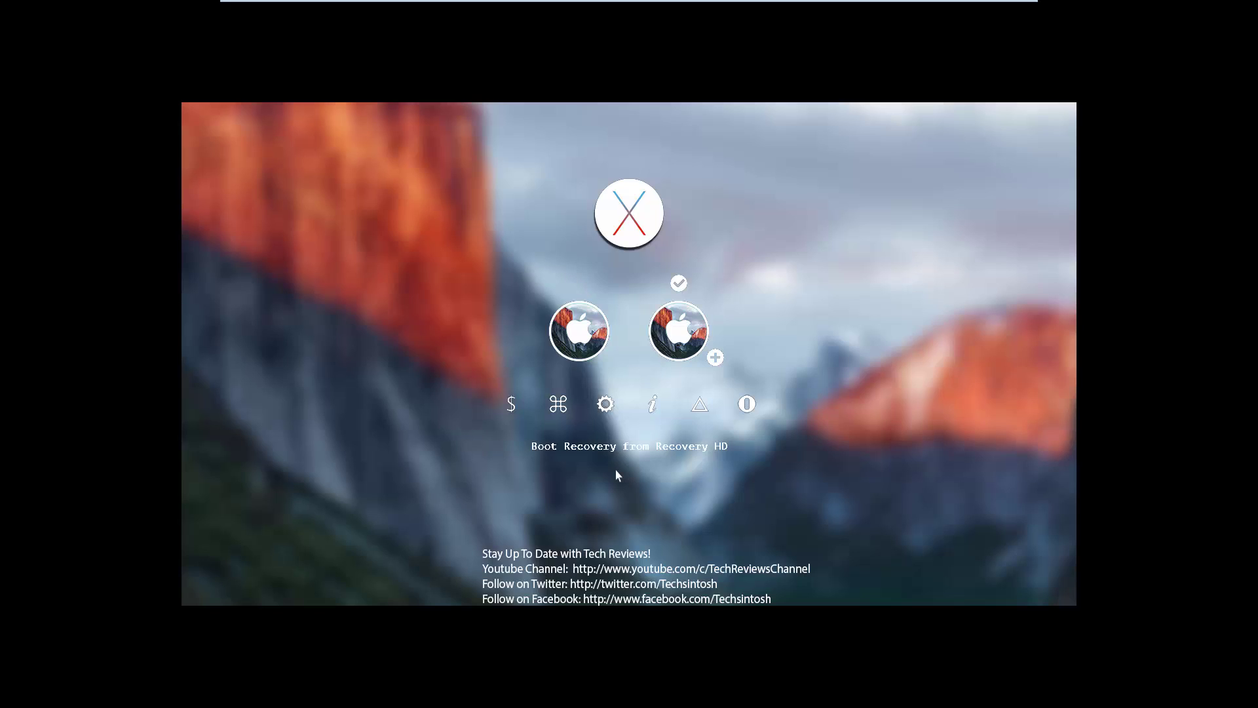
pyautogui.press('Left')
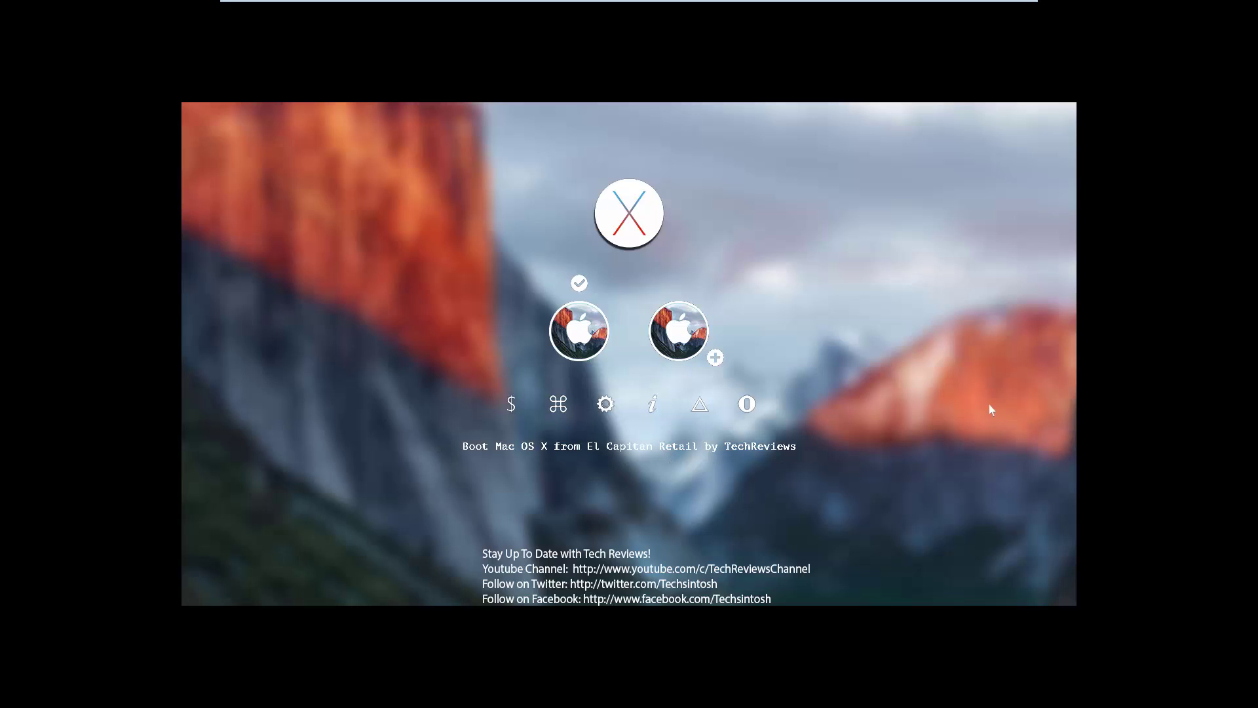
# Boot El Capitan Retail from Clover and sign in to the user account with its password.
pyautogui.press('Return')
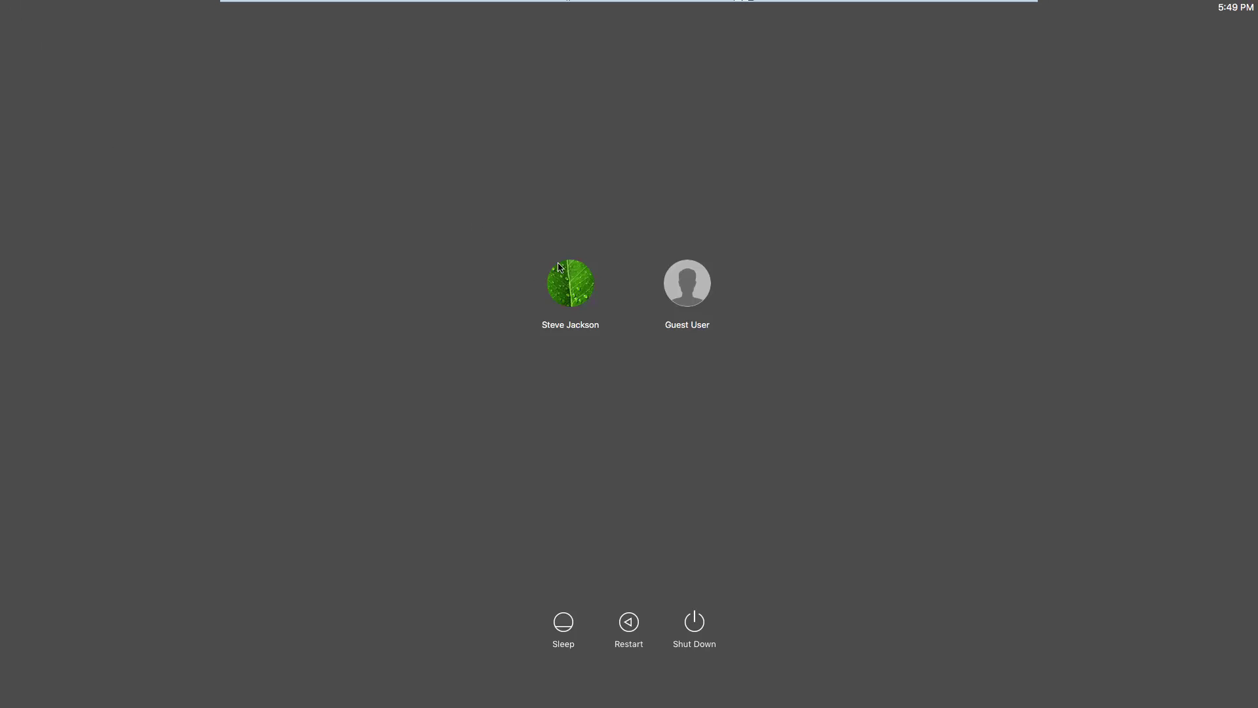
pyautogui.click(559, 266)
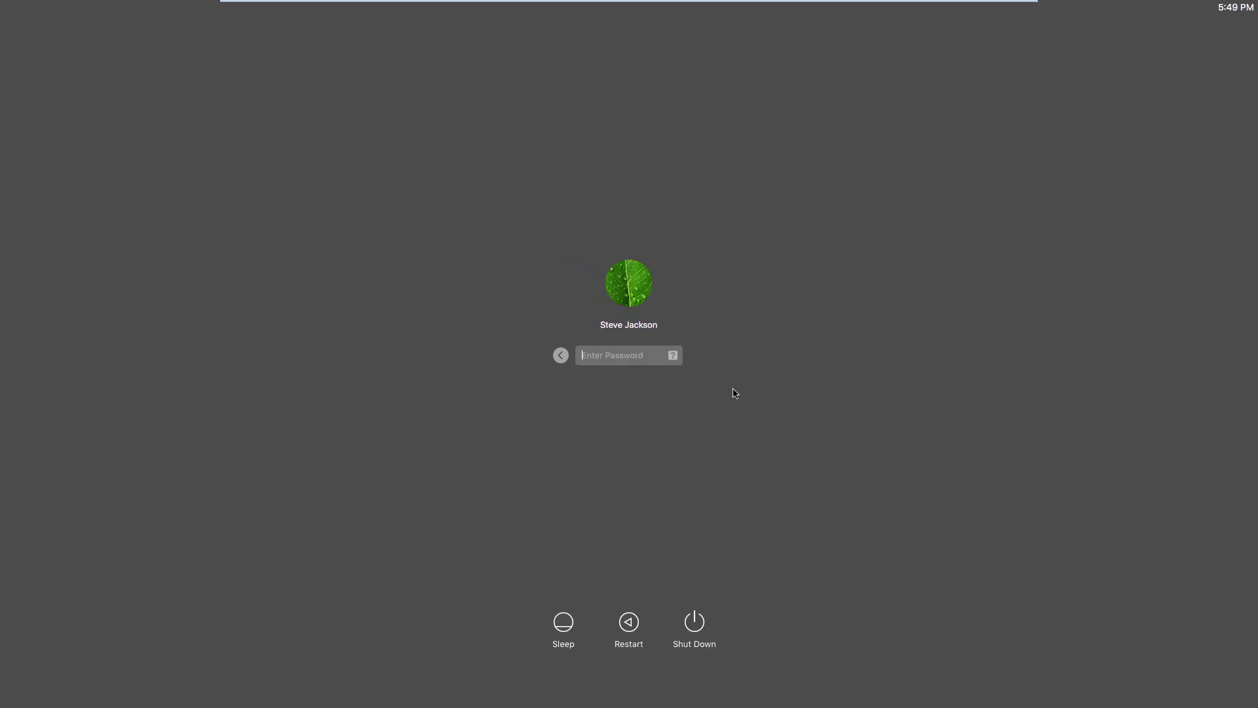
pyautogui.write('•')
pyautogui.press('Return')
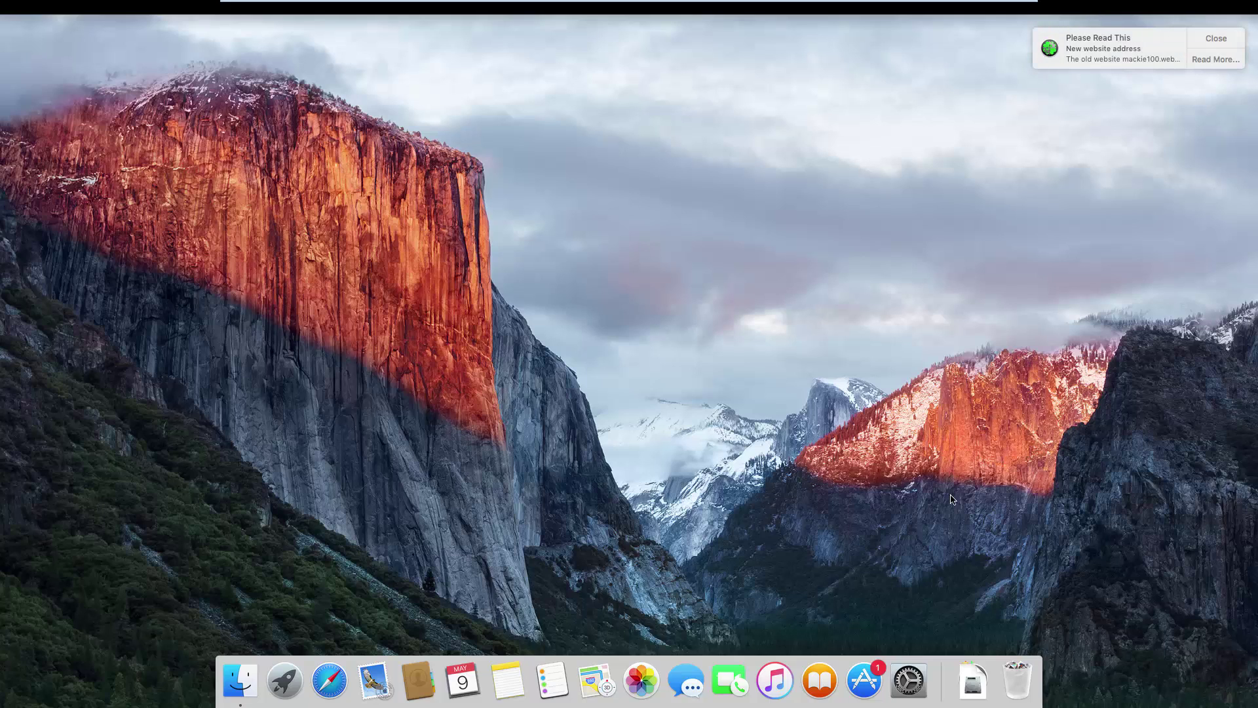
# Dismiss the Please Read This notice and confirm About This Mac shows MacBook Air (13-inch, Mid 2012).
pyautogui.click(1216, 40)
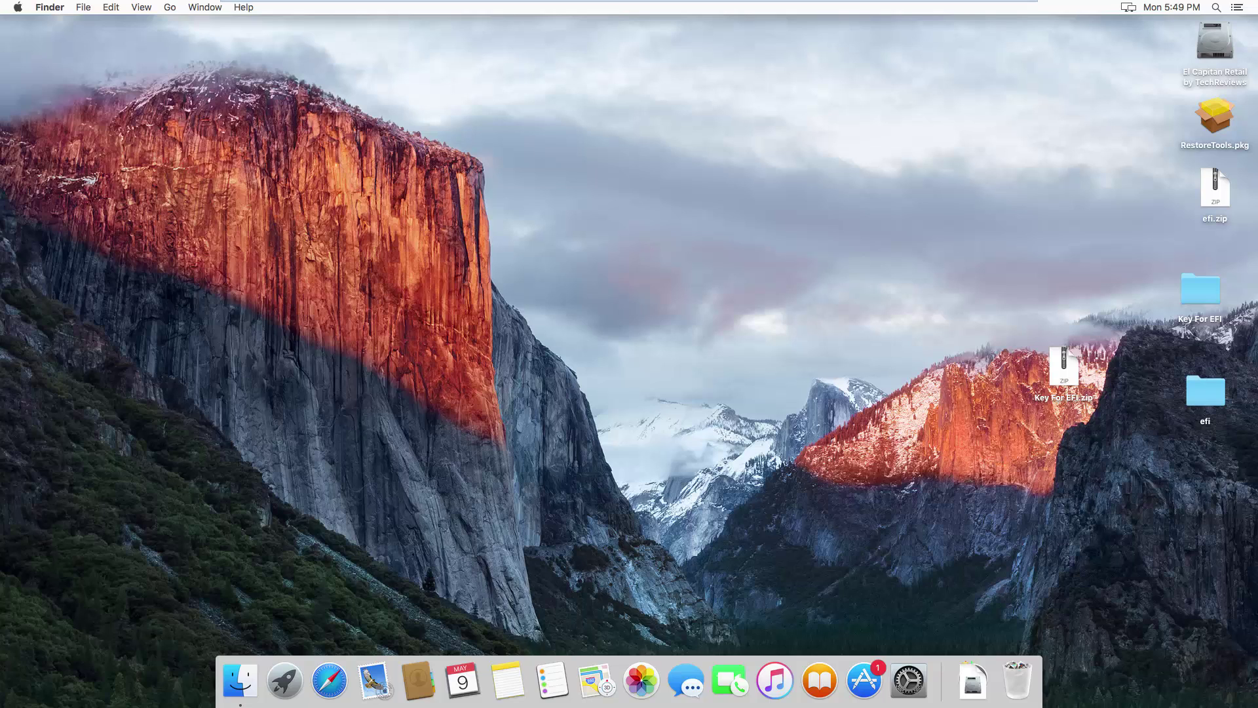
pyautogui.click(17, 7)
pyautogui.click(46, 23)
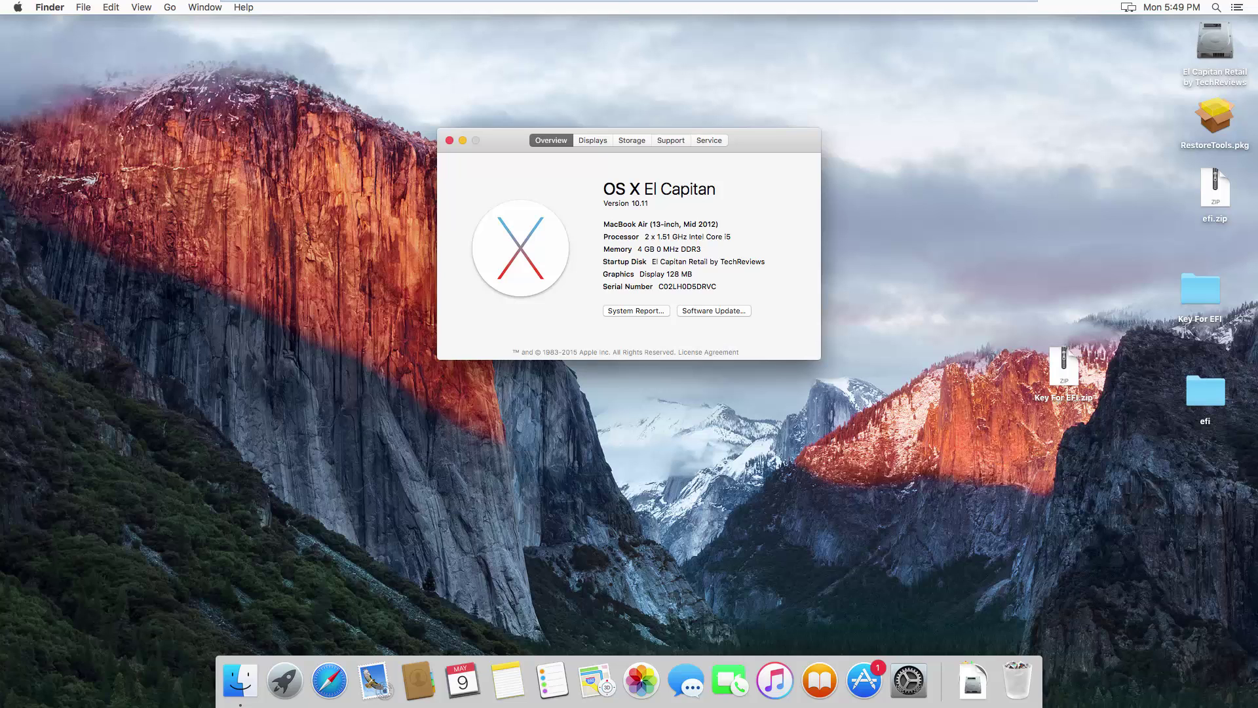
pyautogui.click(449, 140)
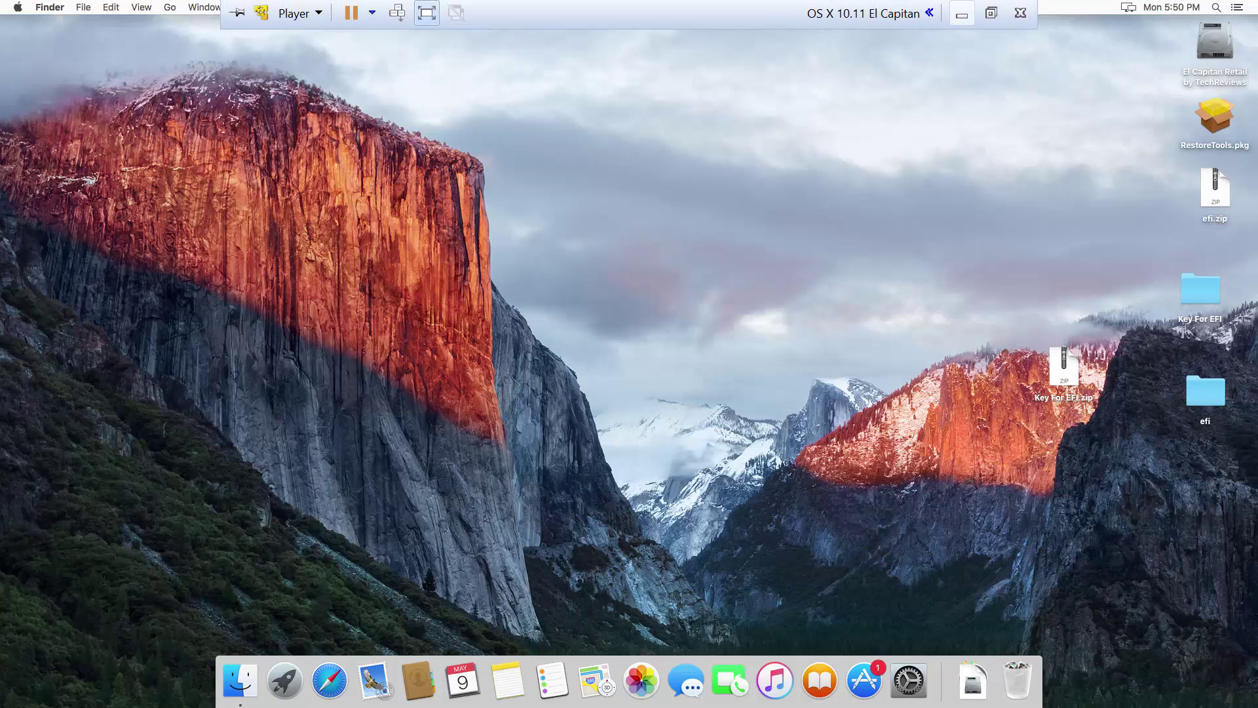
# Check the host's Notepad notes, then open Library on the El Capitan Retail disk in Finder.
pyautogui.click(962, 13)
pyautogui.click(413, 688)
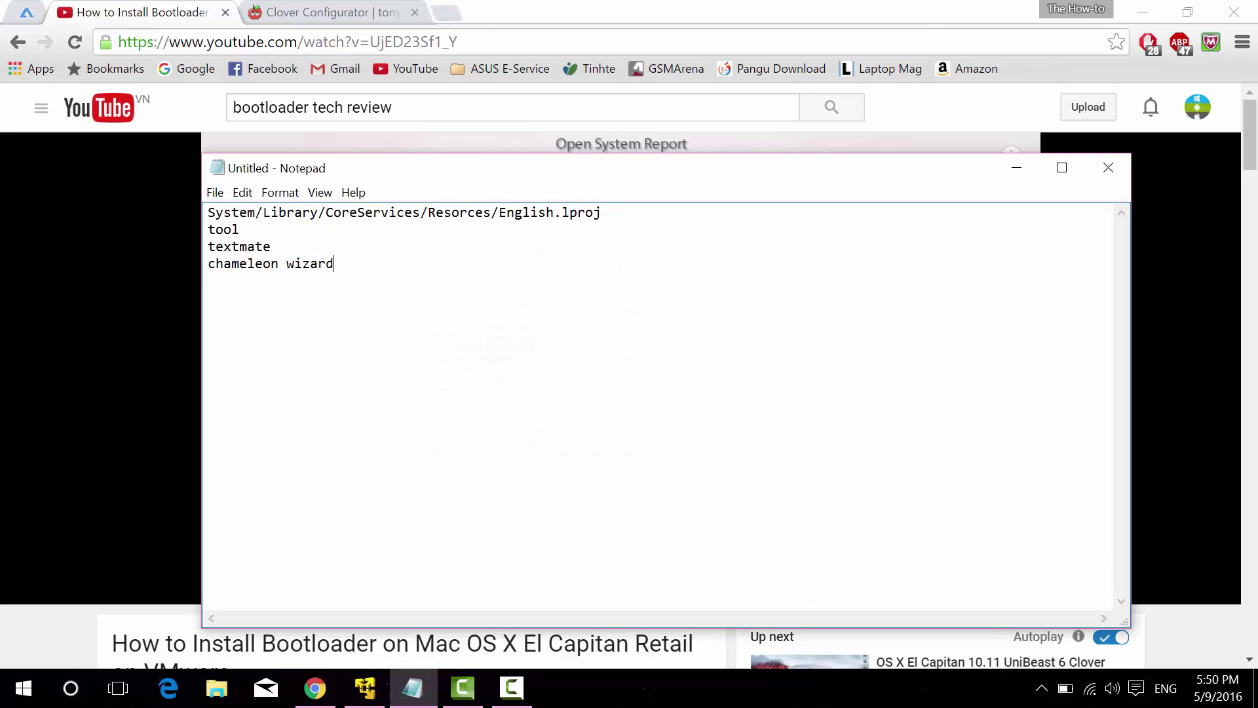
pyautogui.click(364, 688)
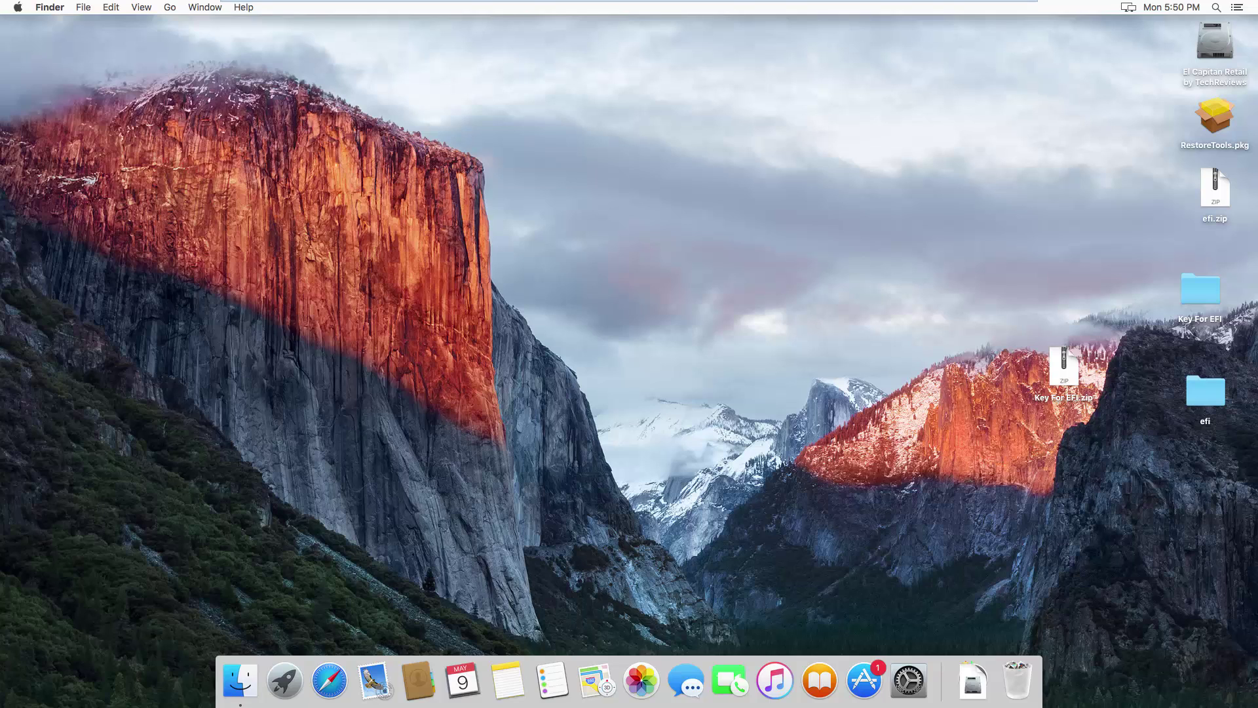
pyautogui.click(240, 682)
pyautogui.click(424, 287)
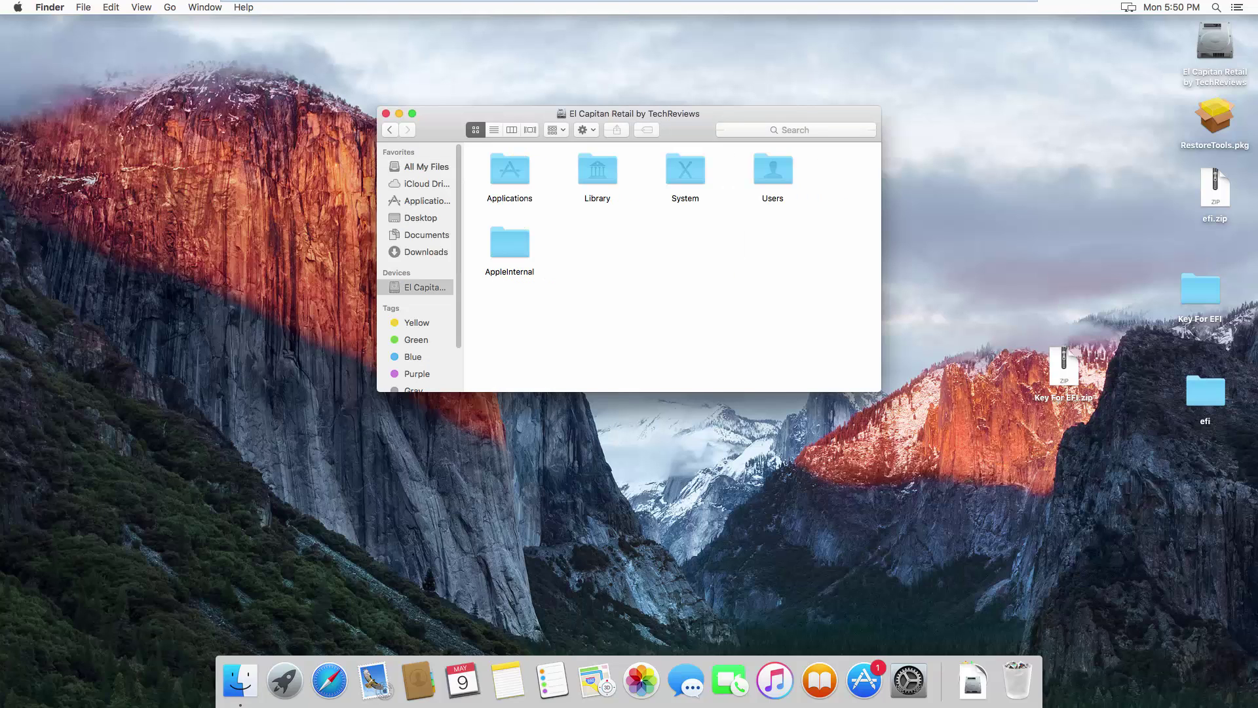
pyautogui.click(597, 171)
pyautogui.doubleClick(597, 172)
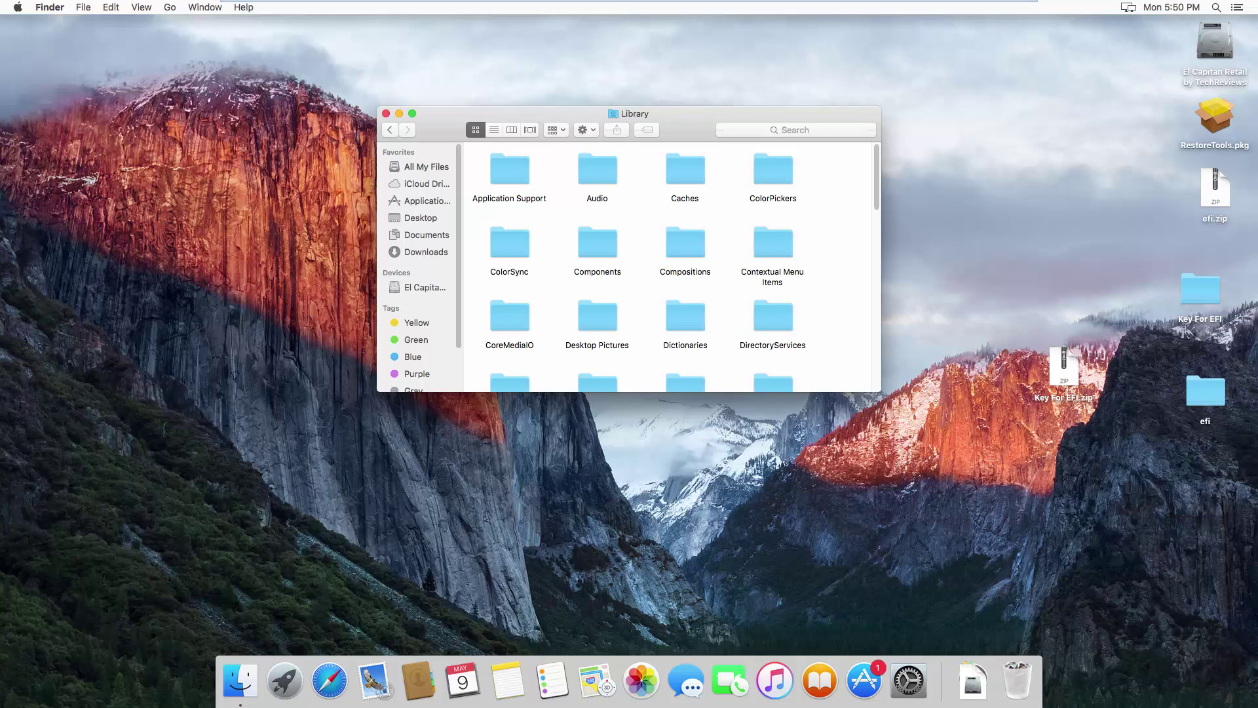
# Return to the El Capitan VM and scroll through the Library folder's contents.
pyautogui.moveTo(629, 1)
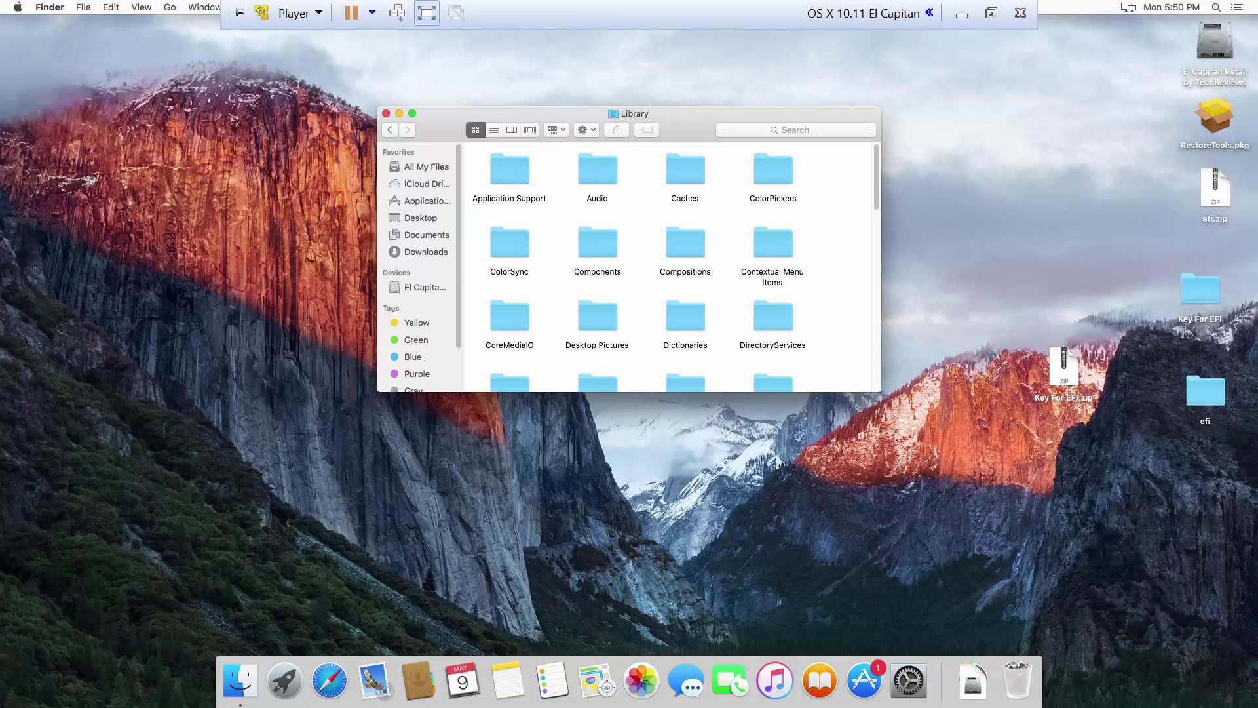
pyautogui.press('super+Tab')
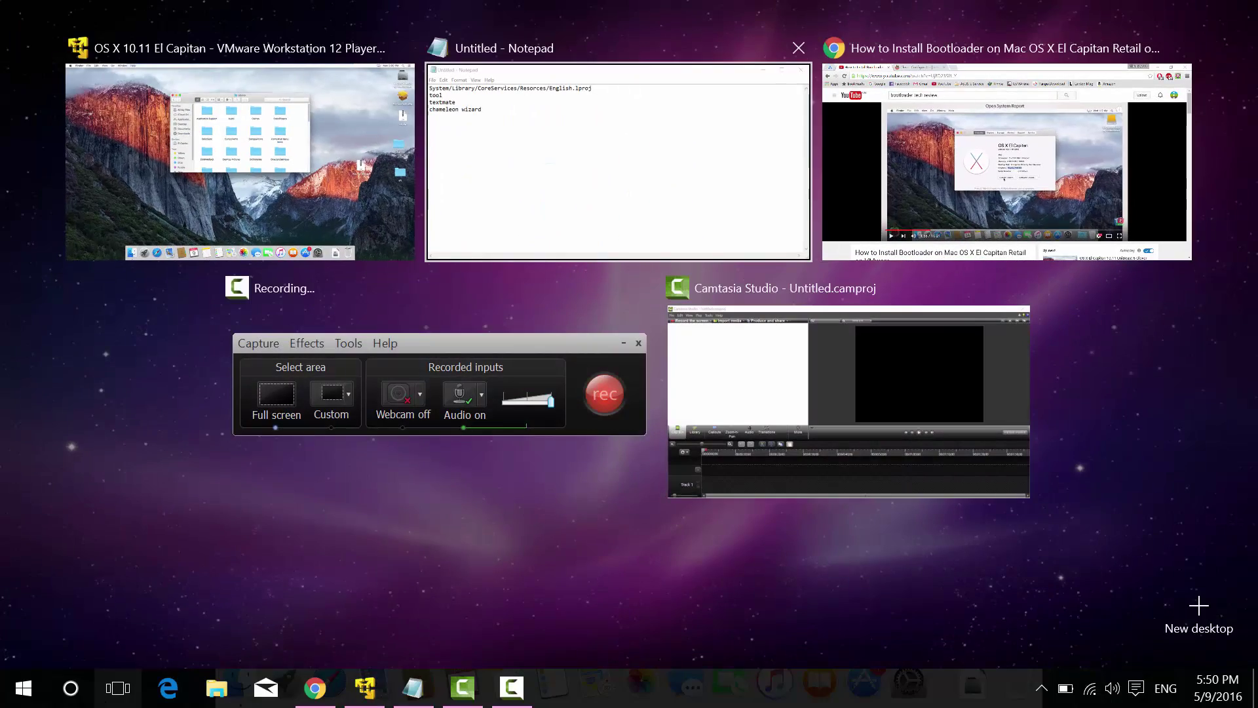
pyautogui.press('Left')
pyautogui.press('Return')
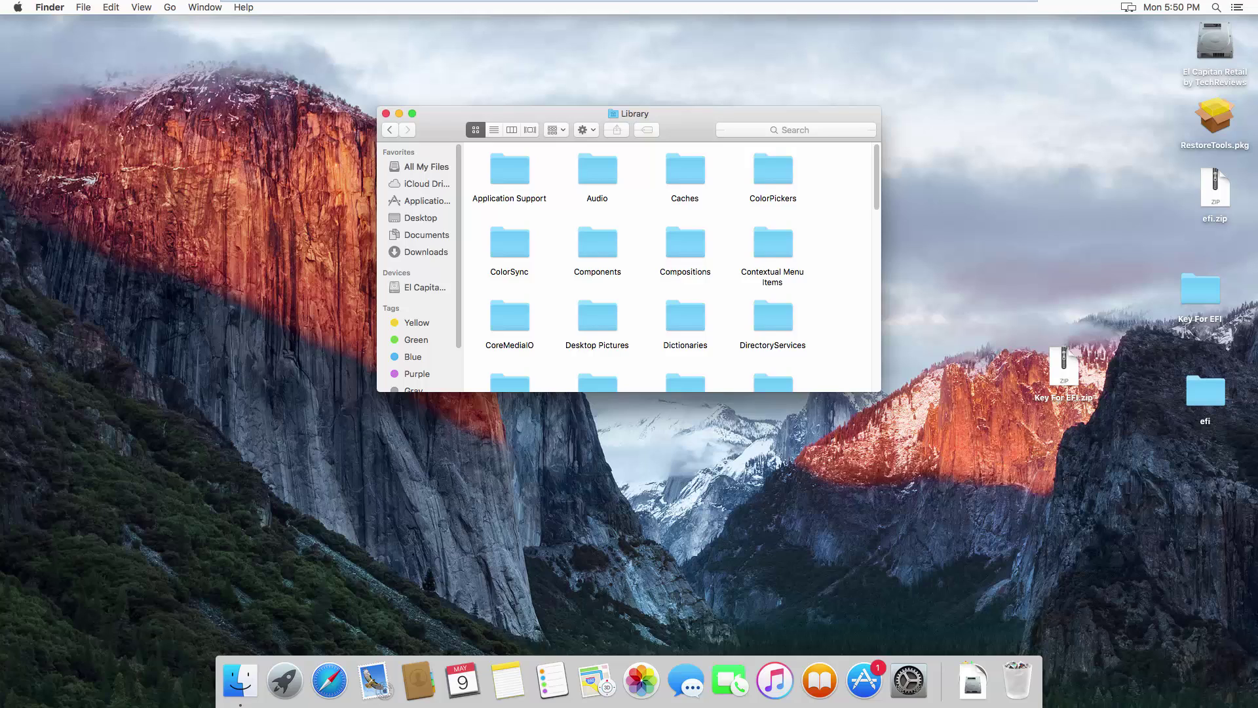
pyautogui.scroll(-2, 672, 268)
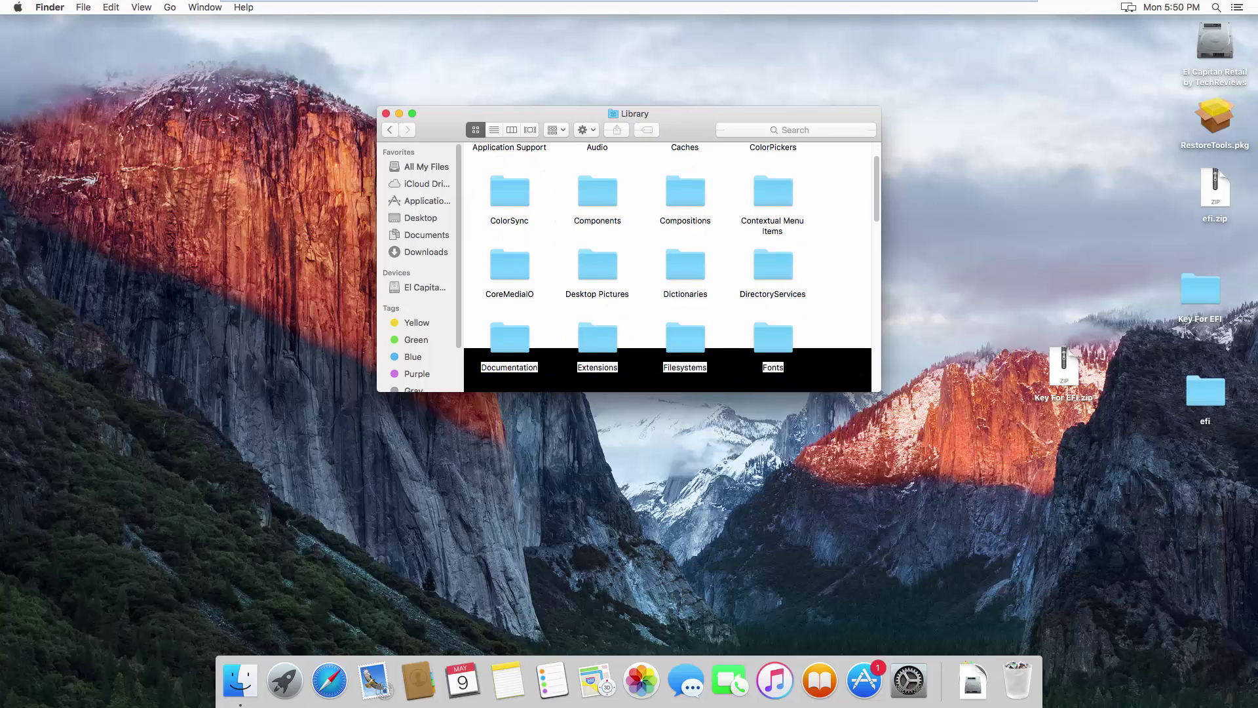
pyautogui.scroll(2, 668, 267)
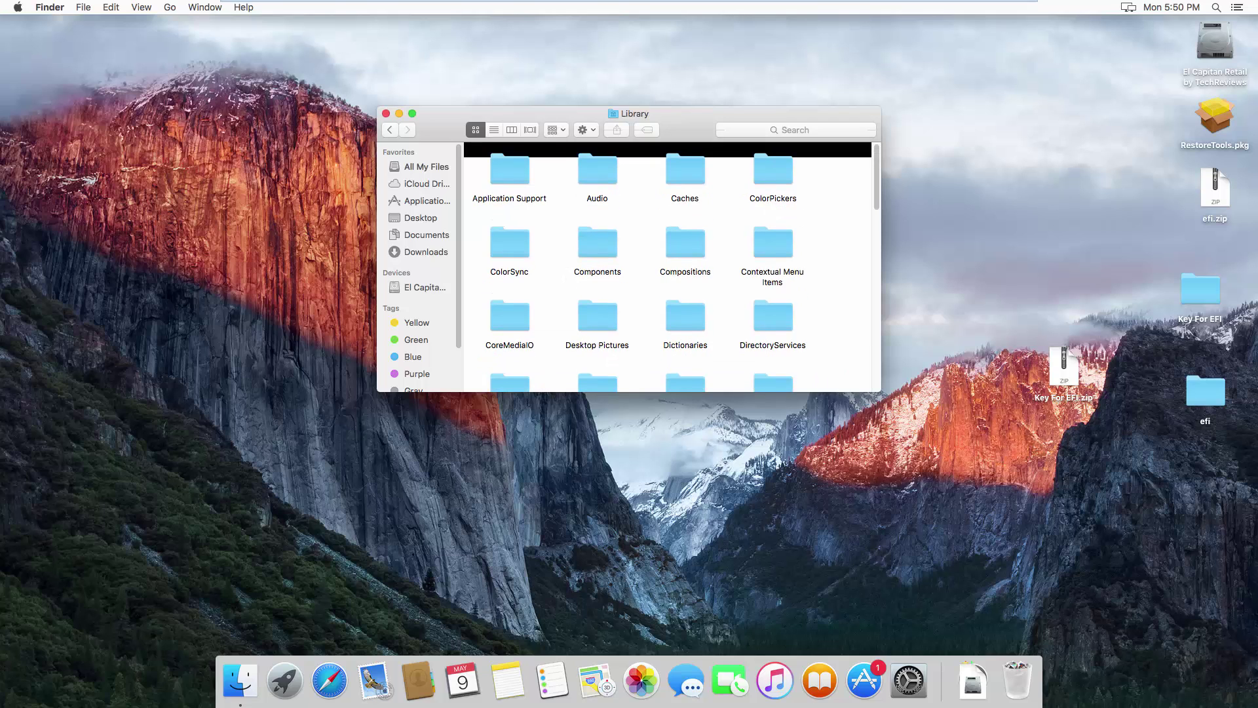
pyautogui.press('super+Tab')
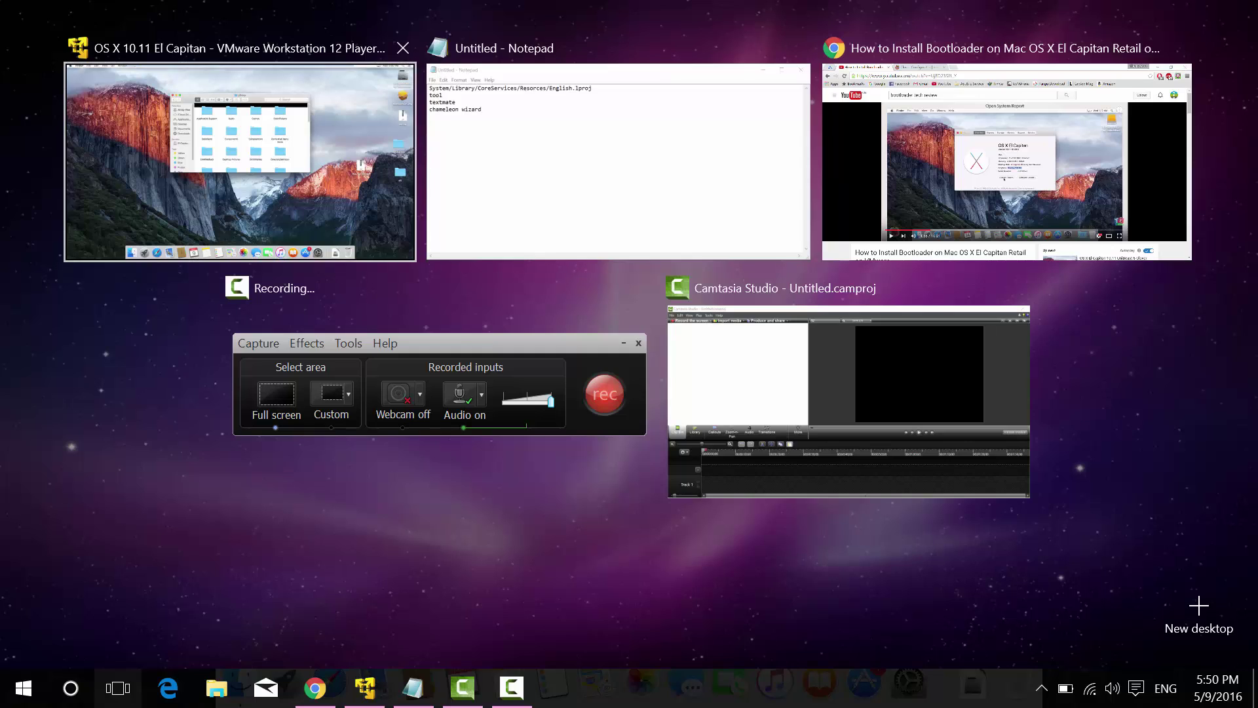
pyautogui.press('Return')
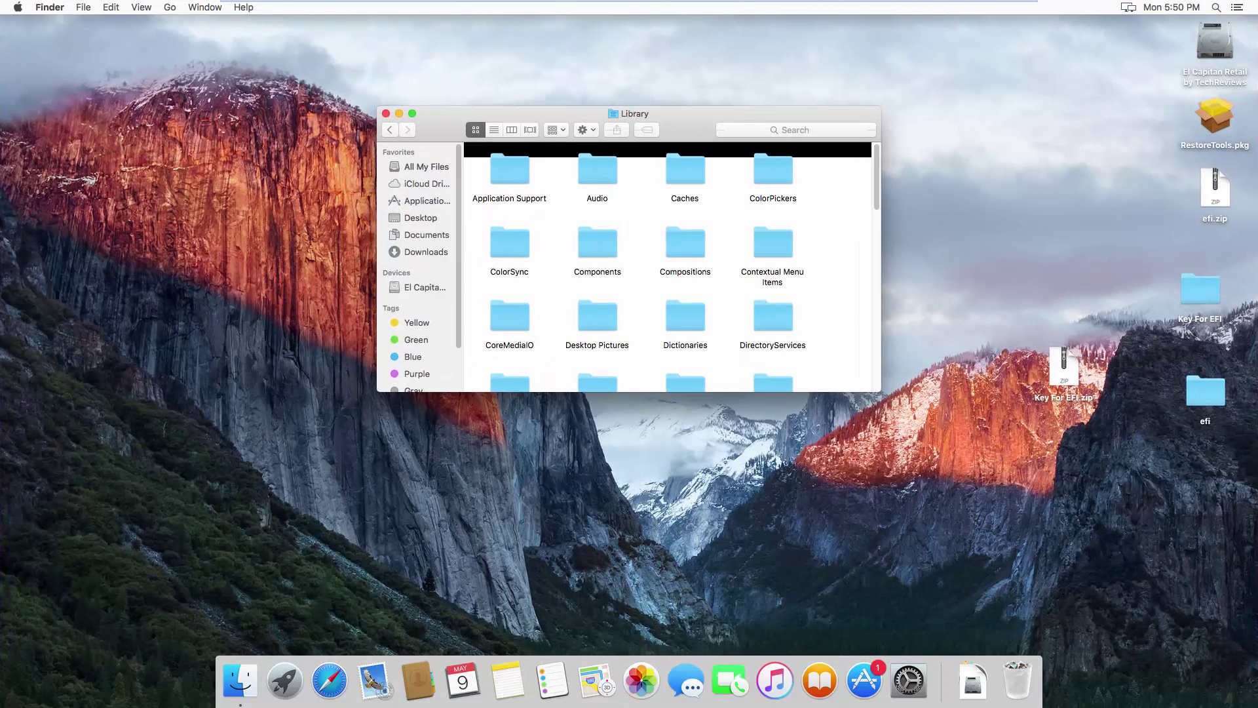
pyautogui.scroll(-2, 669, 262)
pyautogui.scroll(2, 668, 262)
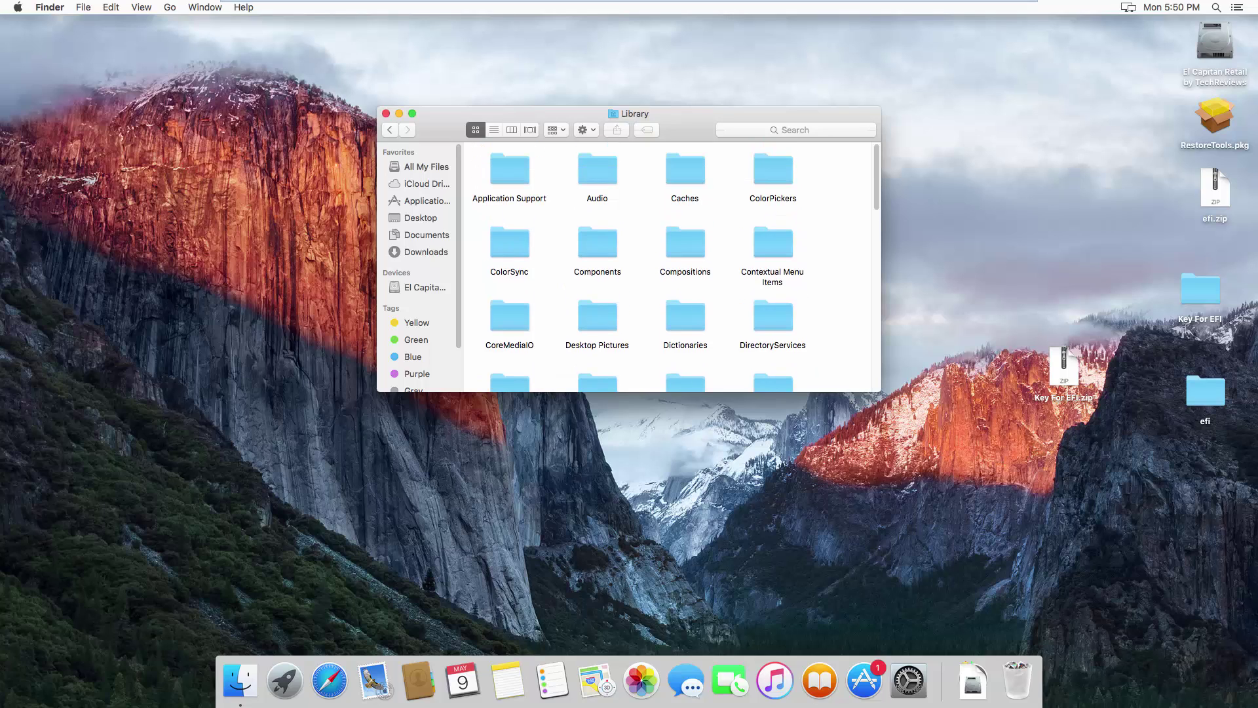
pyautogui.scroll(-15, 668, 262)
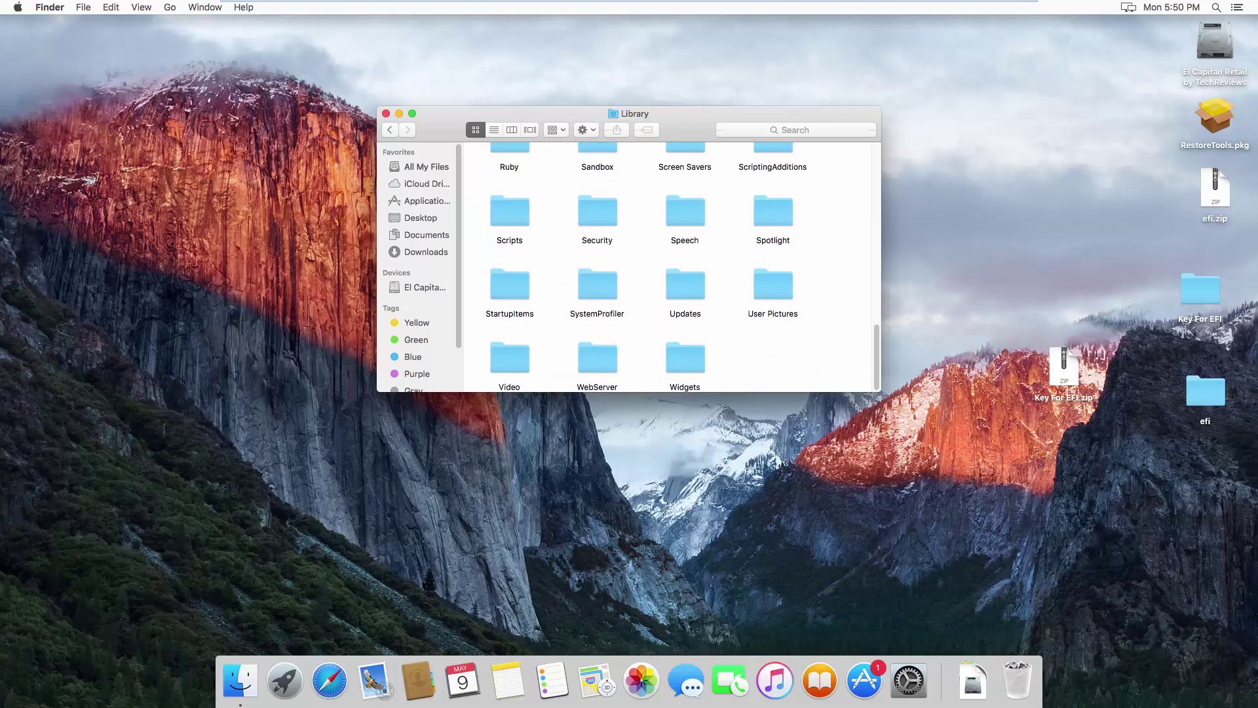
pyautogui.scroll(15, 668, 262)
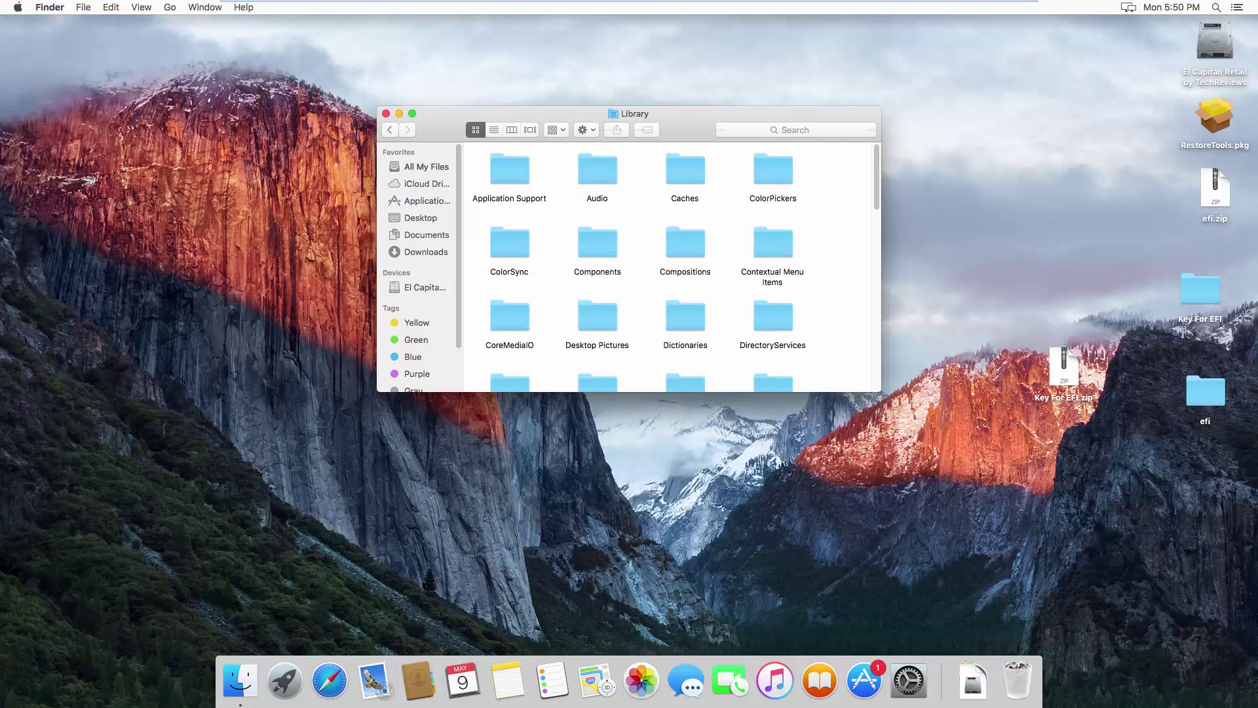
# Go back to the disk root, open System, then System's Library, and scroll through its subfolders.
pyautogui.press('super+bracketleft')
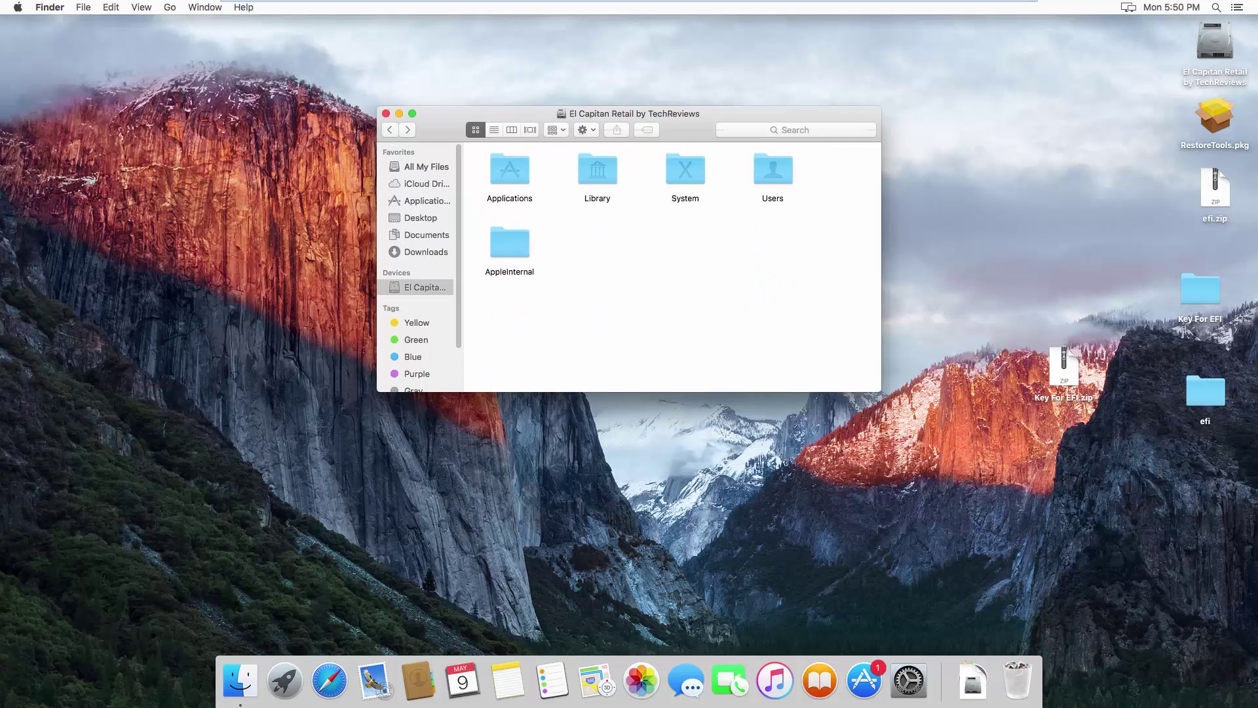
pyautogui.doubleClick(685, 171)
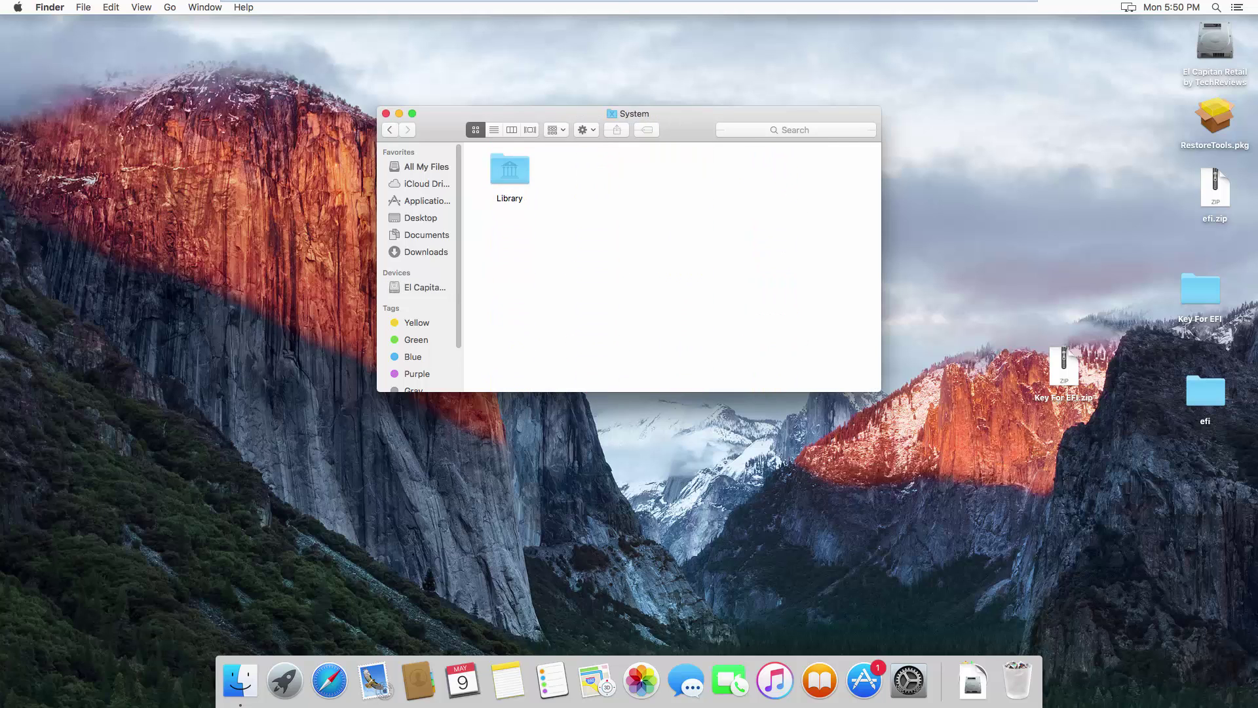
pyautogui.click(510, 171)
pyautogui.press('super+Down')
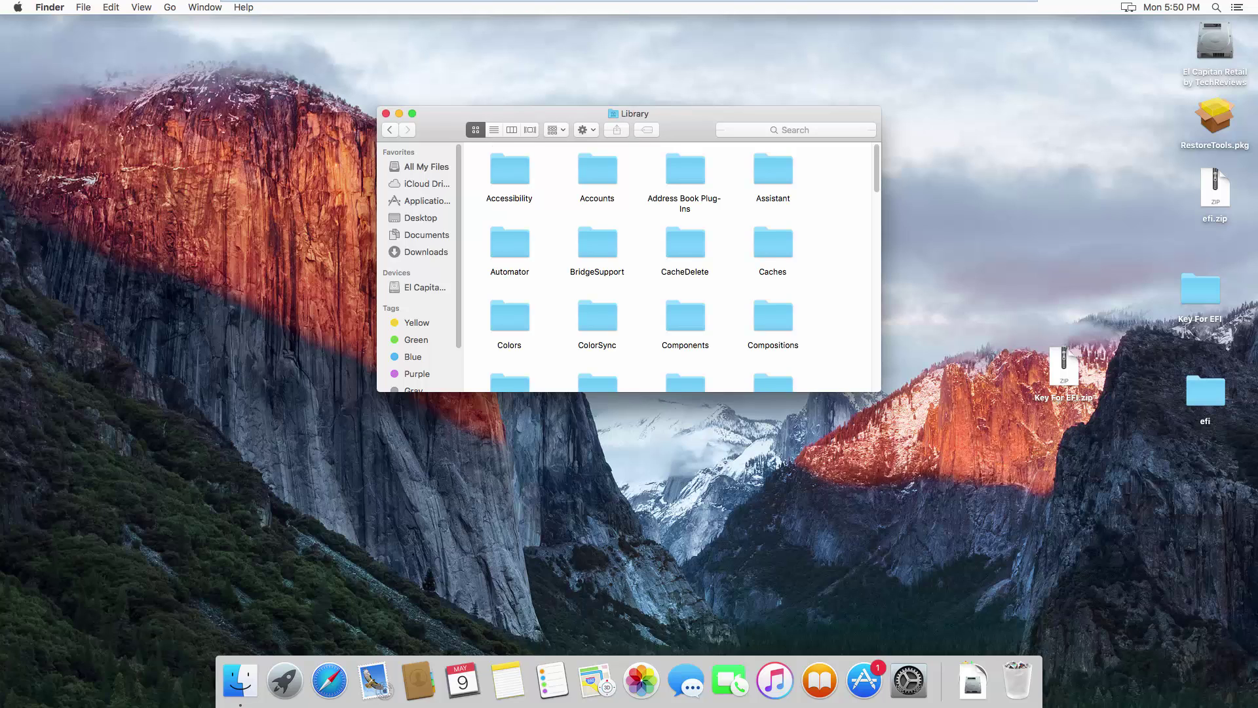
pyautogui.scroll(-4, 668, 263)
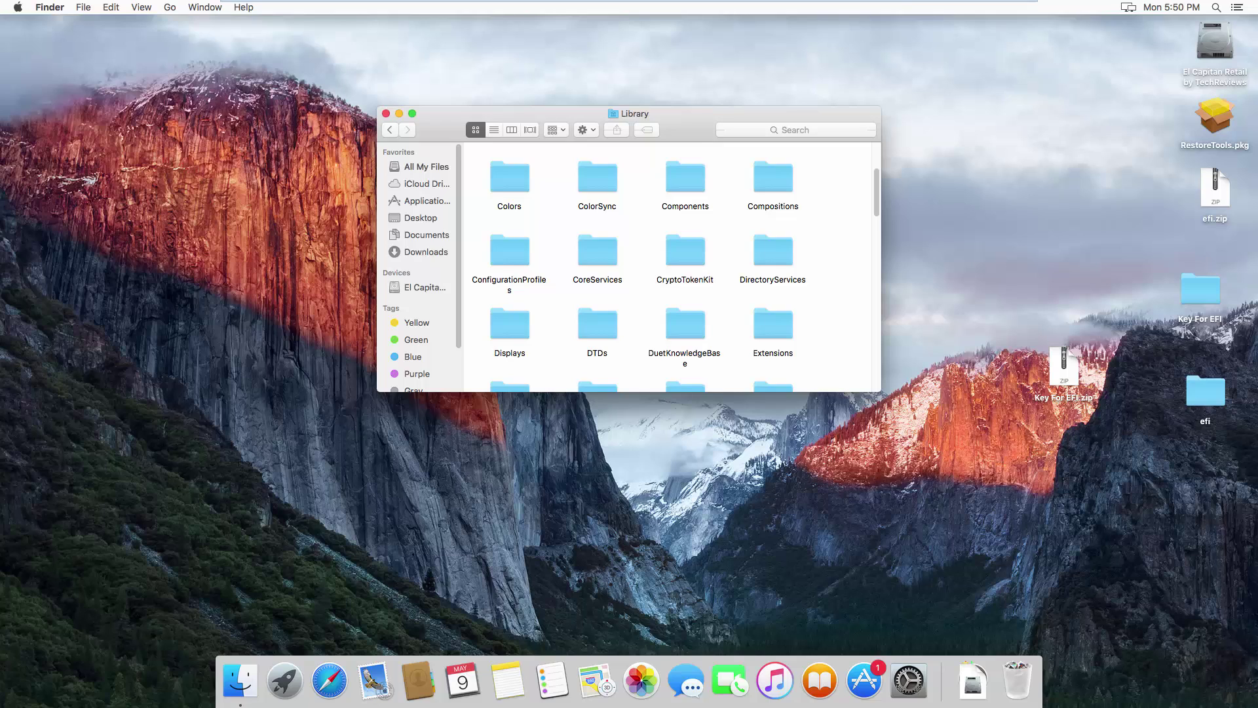
pyautogui.scroll(4, 668, 268)
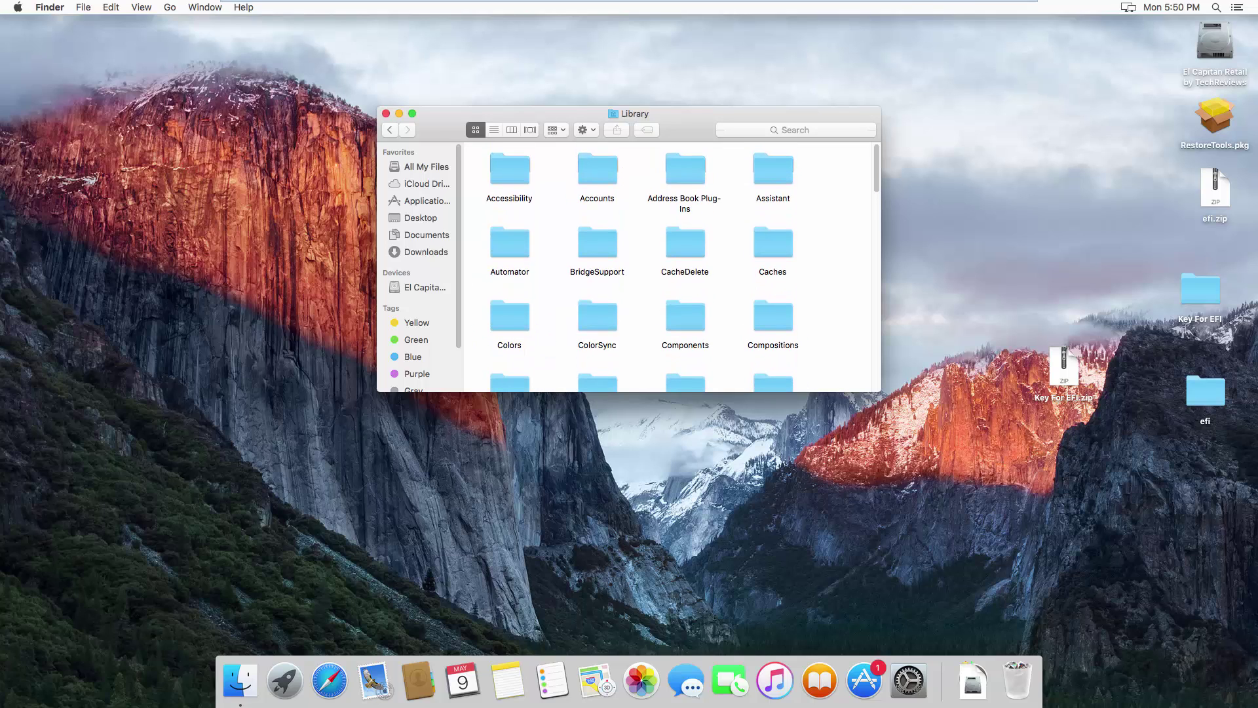
pyautogui.scroll(-5, 668, 267)
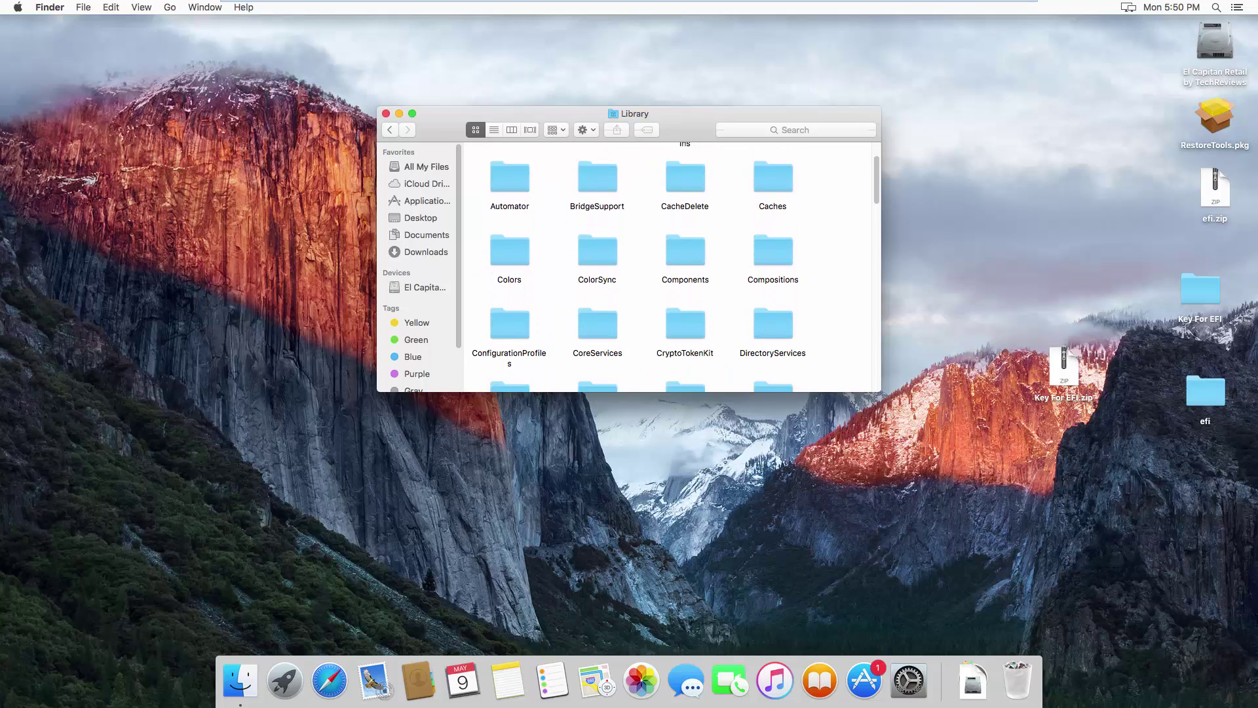
pyautogui.scroll(2, 668, 267)
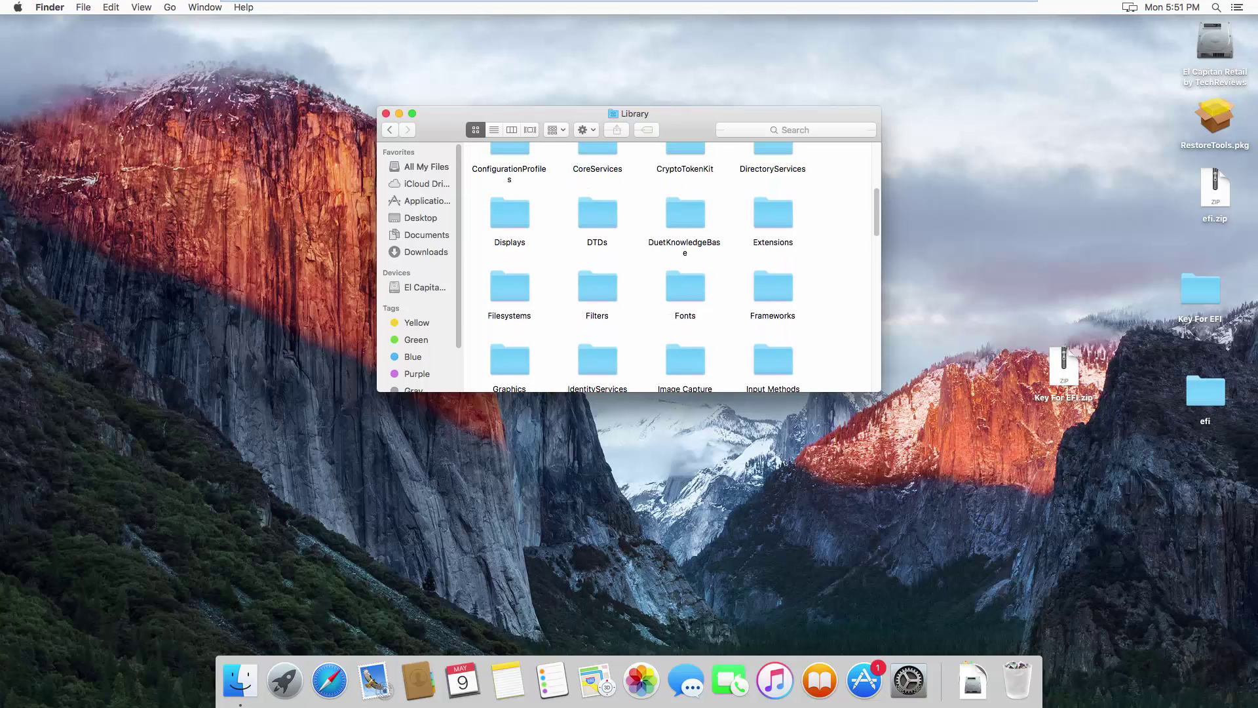
pyautogui.scroll(2, 668, 267)
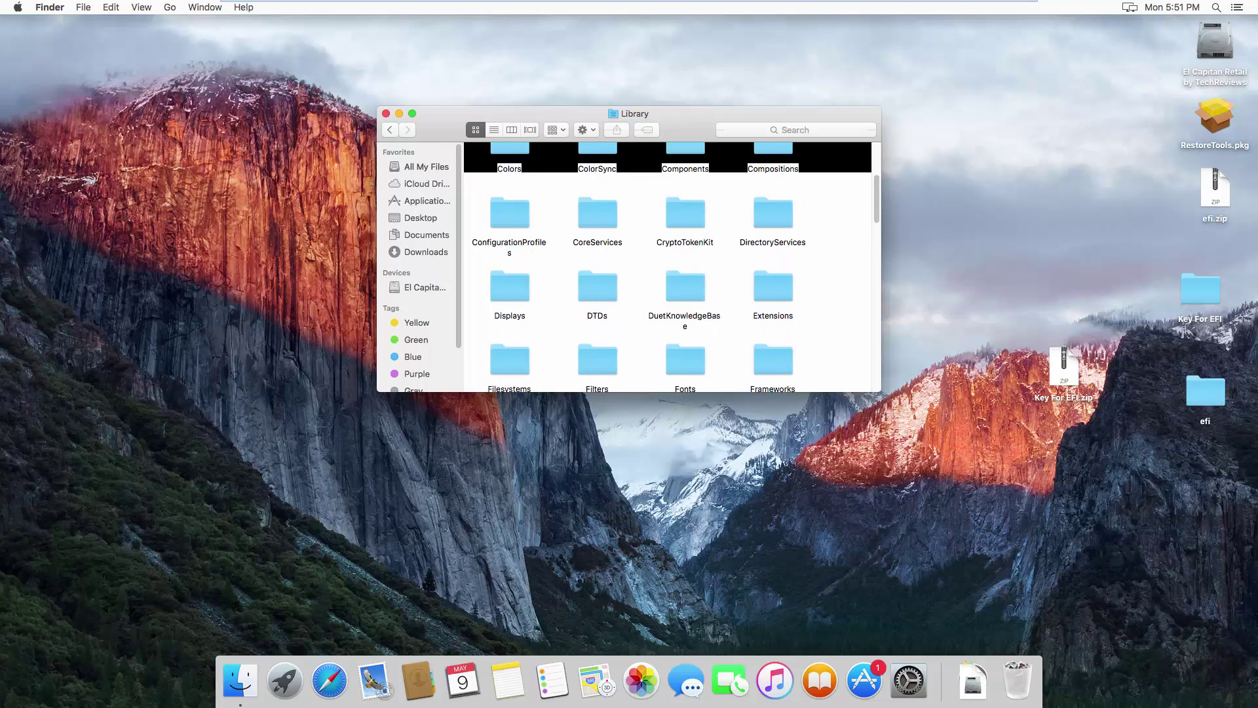
# Navigate CoreServices > Resources > English.lproj to reach OpenSSH.strings, then switch to the host's notes.
pyautogui.doubleClick(595, 216)
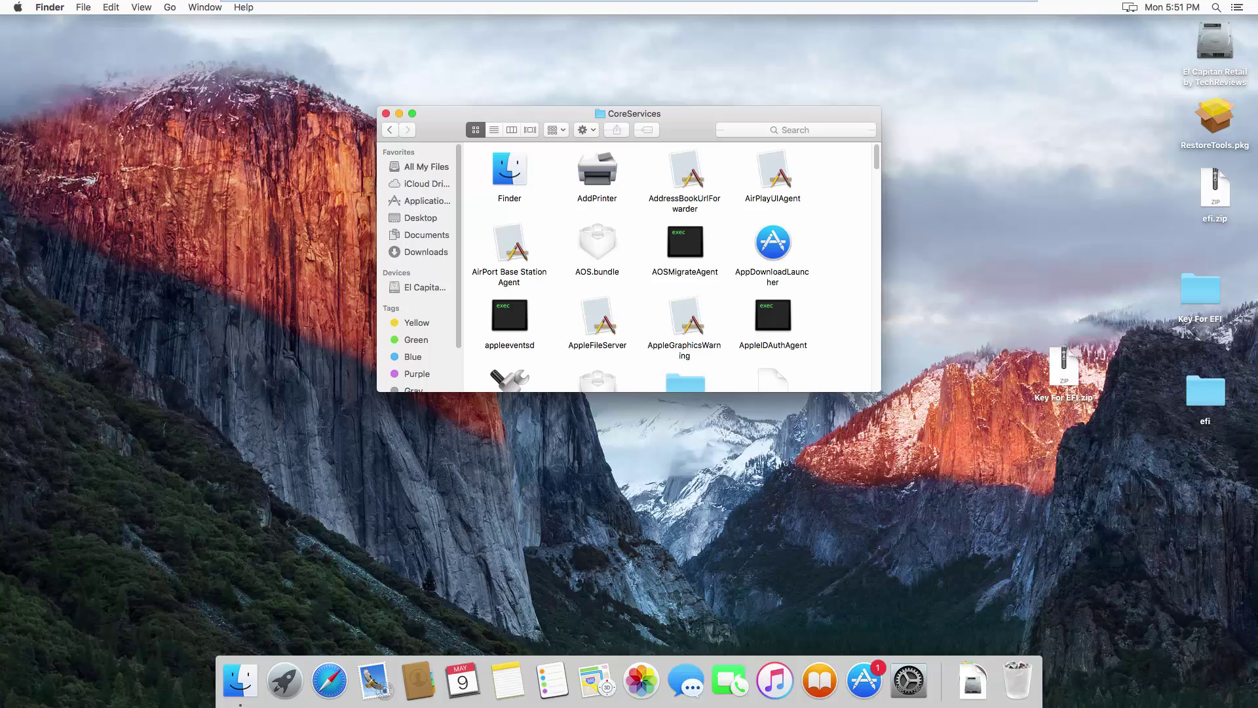
pyautogui.scroll(-10, 669, 267)
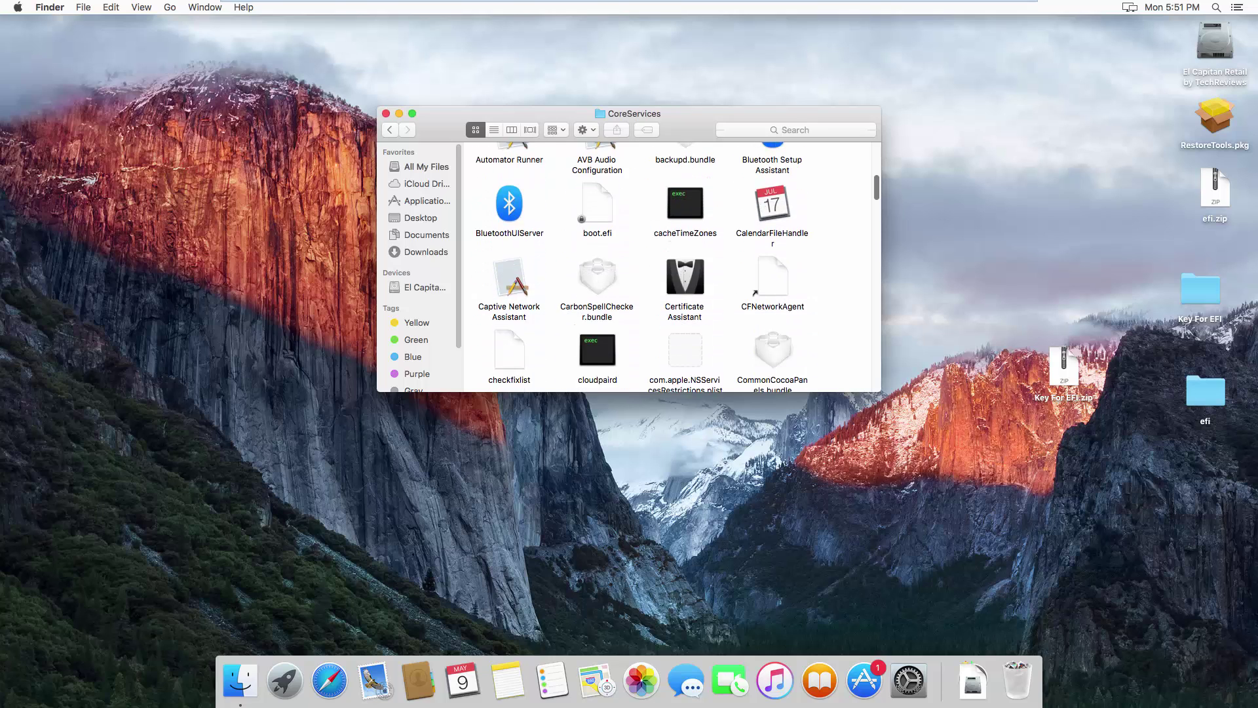
pyautogui.scroll(-3, 668, 268)
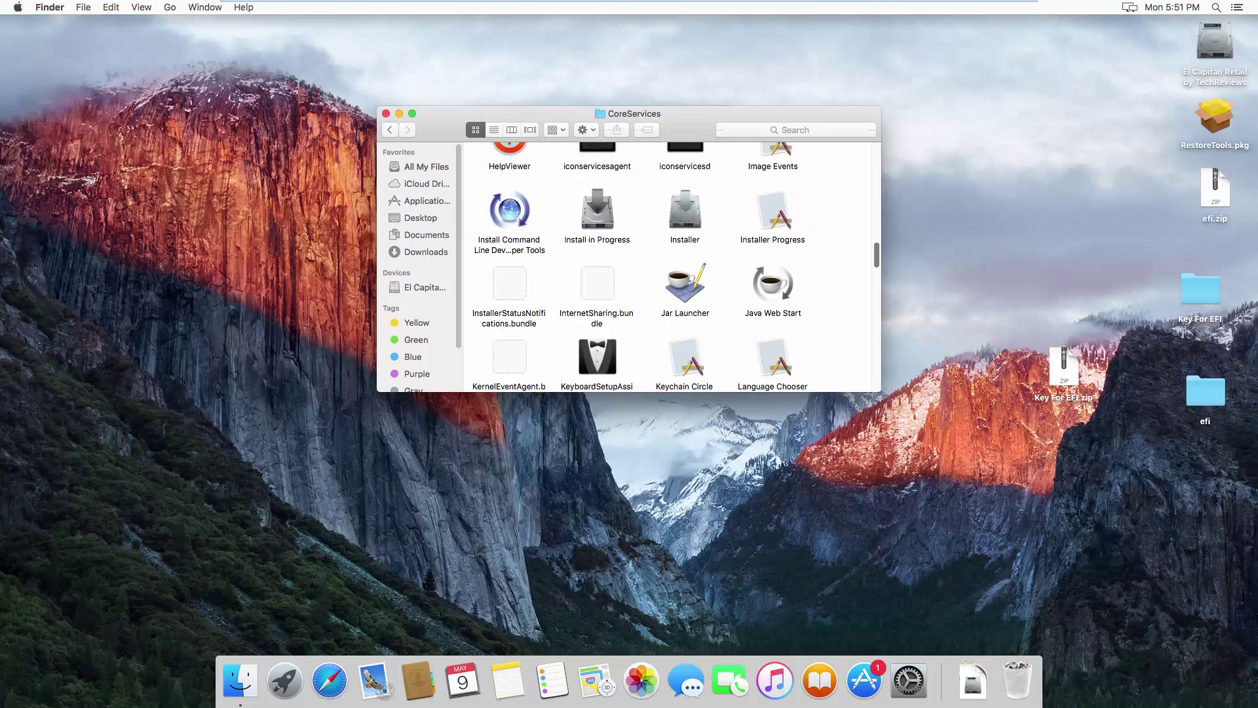
pyautogui.scroll(-10, 672, 268)
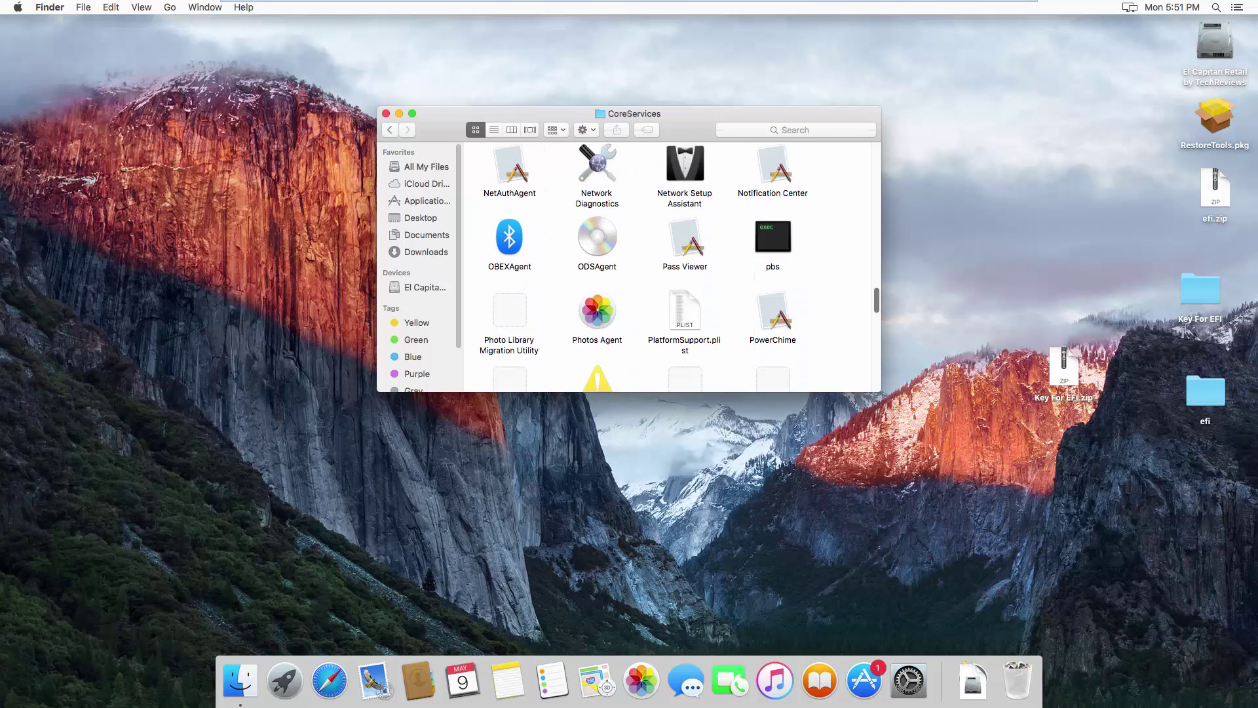
pyautogui.scroll(-5, 671, 268)
pyautogui.doubleClick(773, 339)
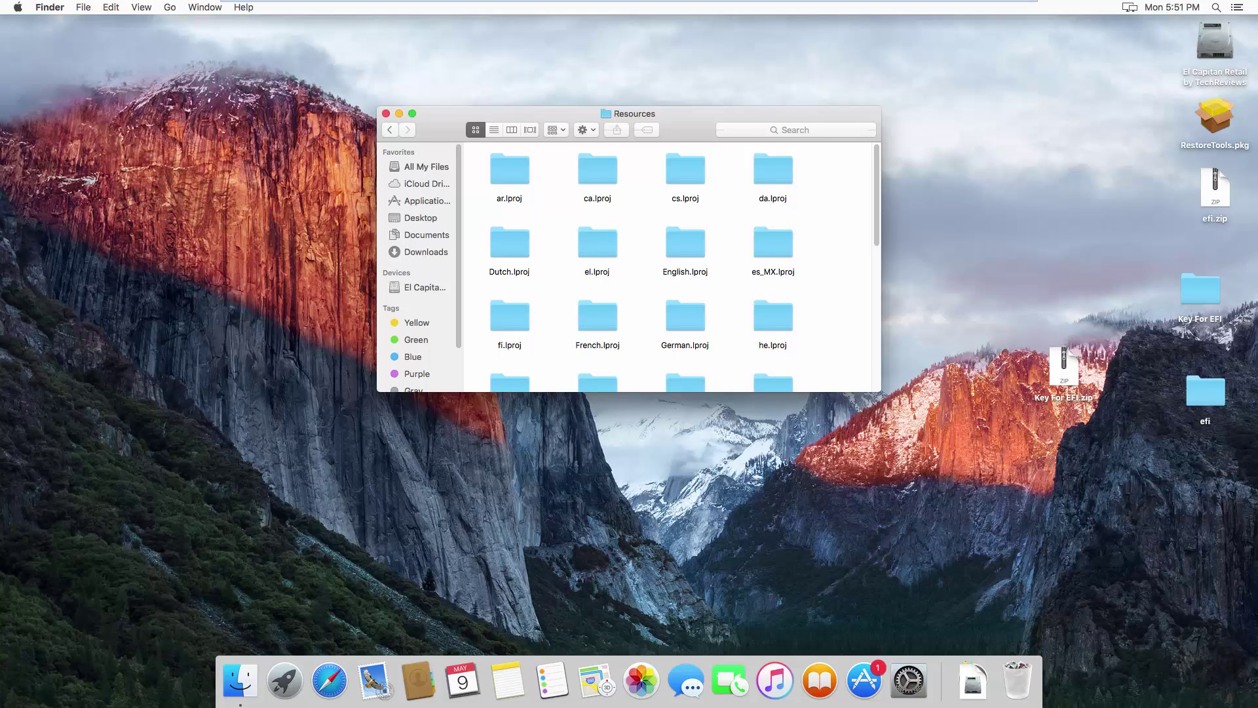
pyautogui.doubleClick(684, 242)
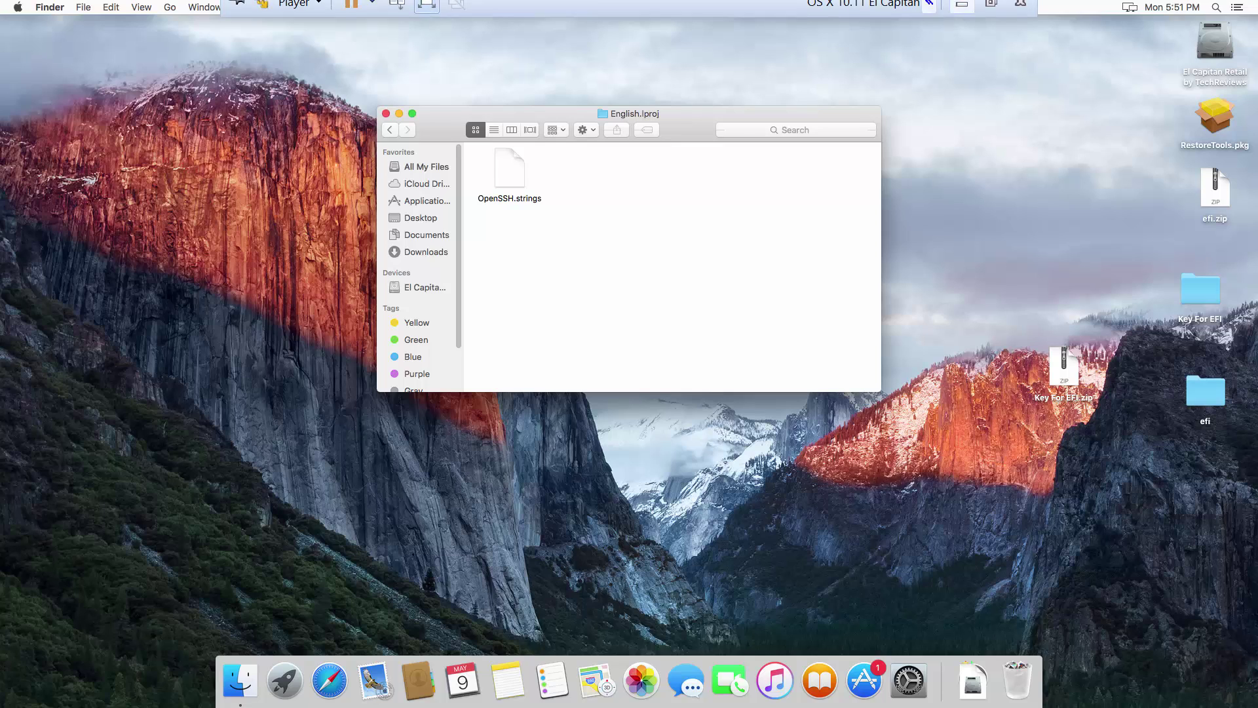
pyautogui.hotkey('alt', 'Tab')
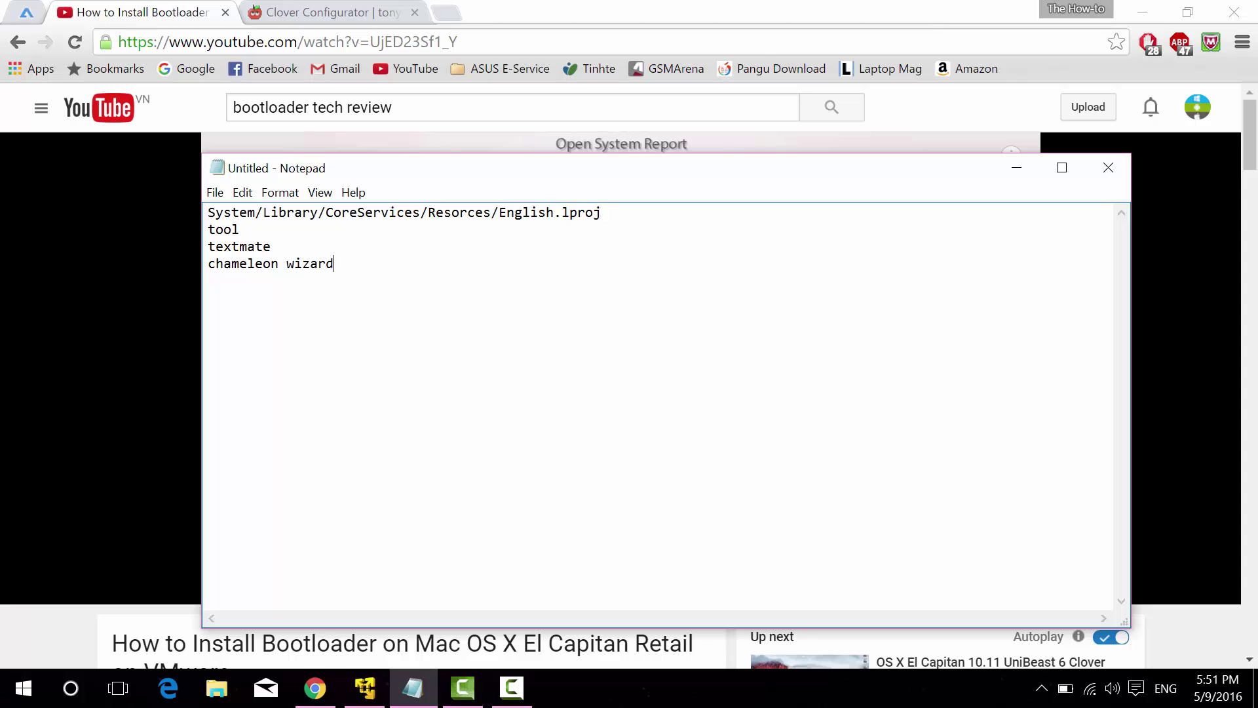
# Return to the VM, select the OpenSSH.strings file, then leave the VM again.
pyautogui.hotkey('alt', 'Tab')
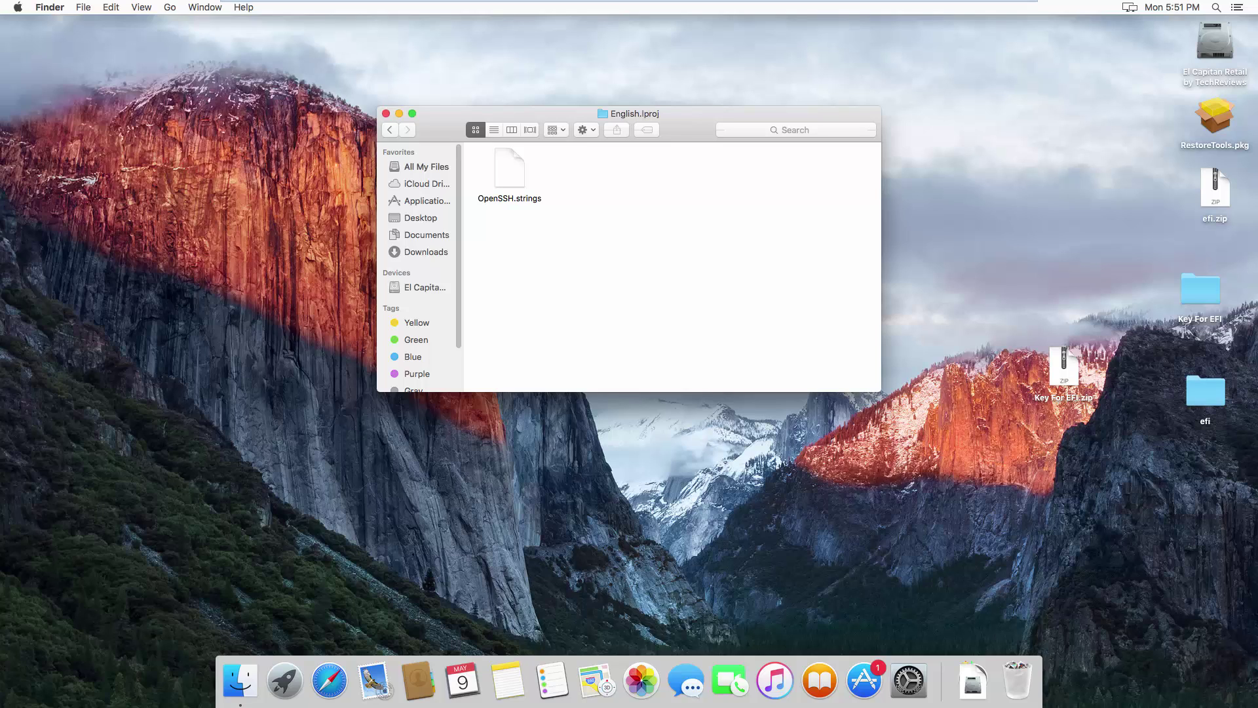
pyautogui.click(510, 169)
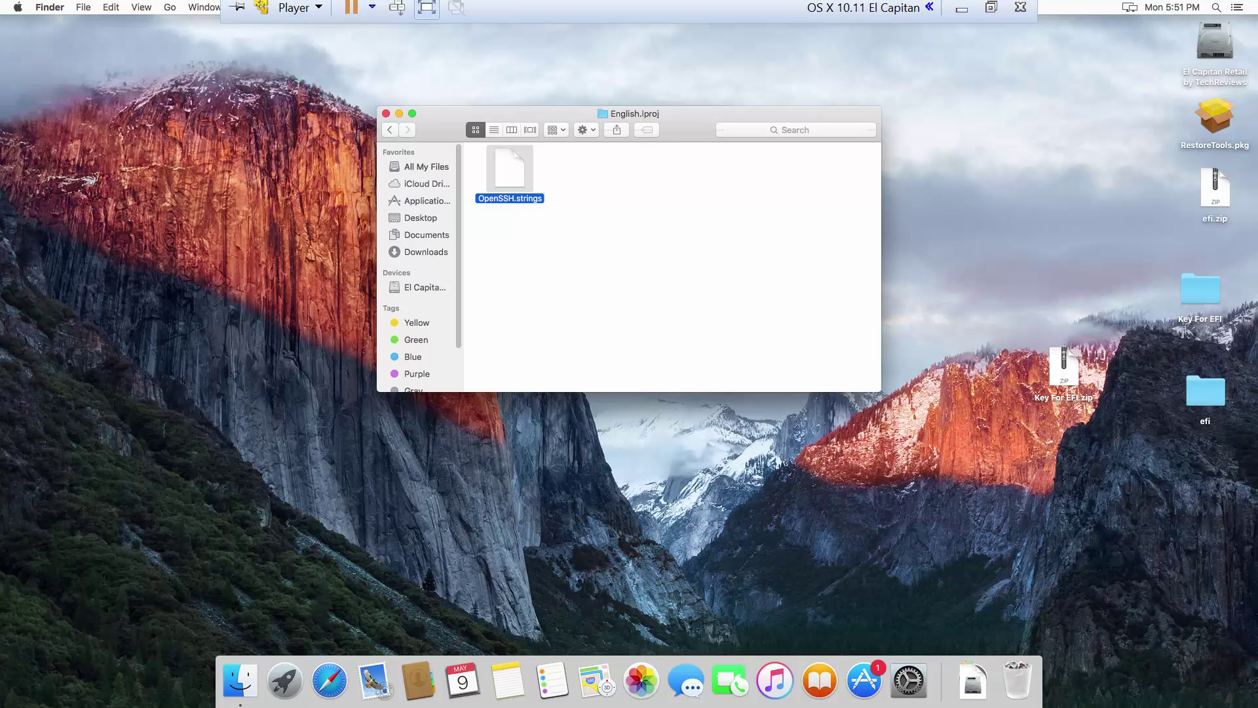
pyautogui.click(962, 10)
# In Chrome, flip between the Clover Configurator page and the reference video, then open Google.
pyautogui.hotkey('alt', 'Tab')
pyautogui.hotkey('ctrl', 'Tab')
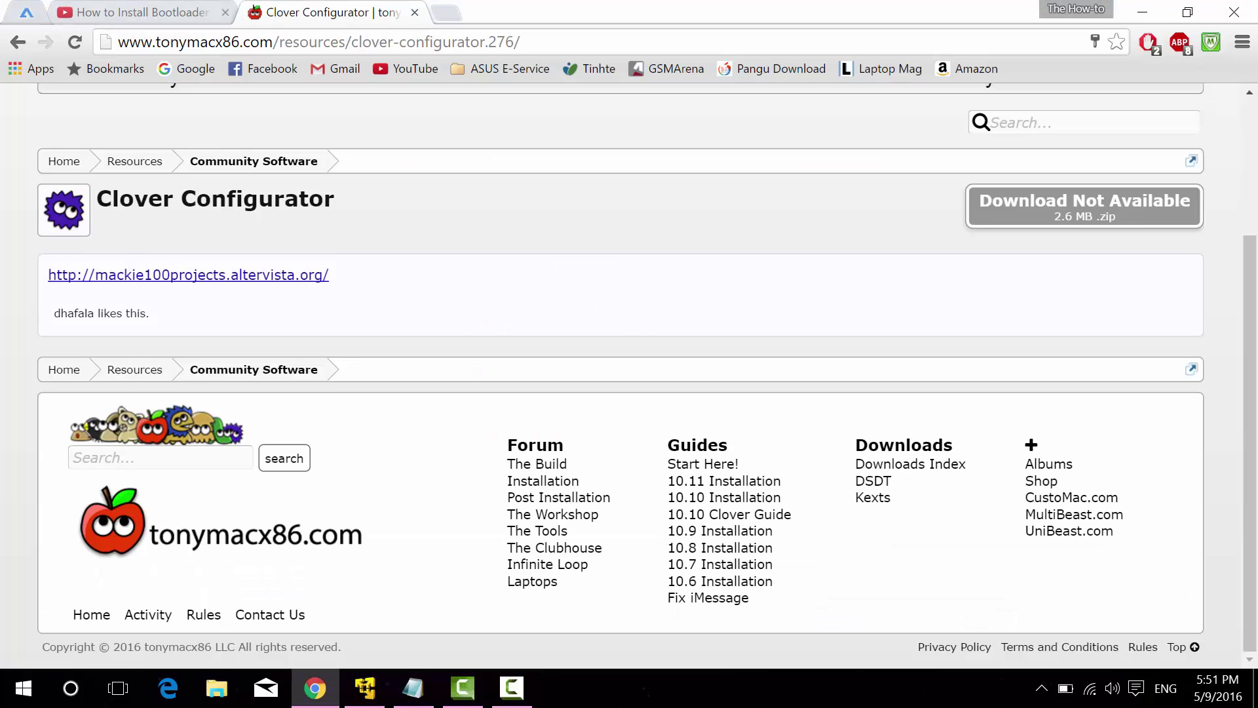
pyautogui.hotkey('ctrl', 'Tab')
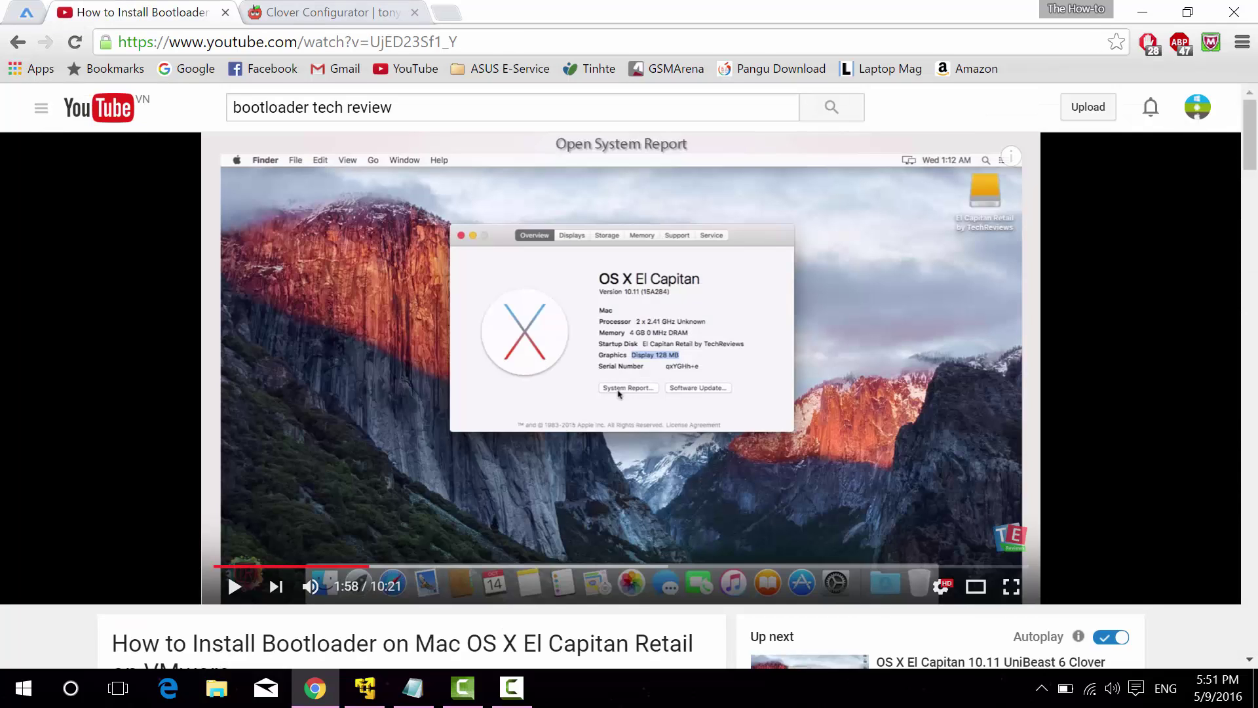
pyautogui.hotkey('ctrl', 'Tab')
pyautogui.click(187, 68)
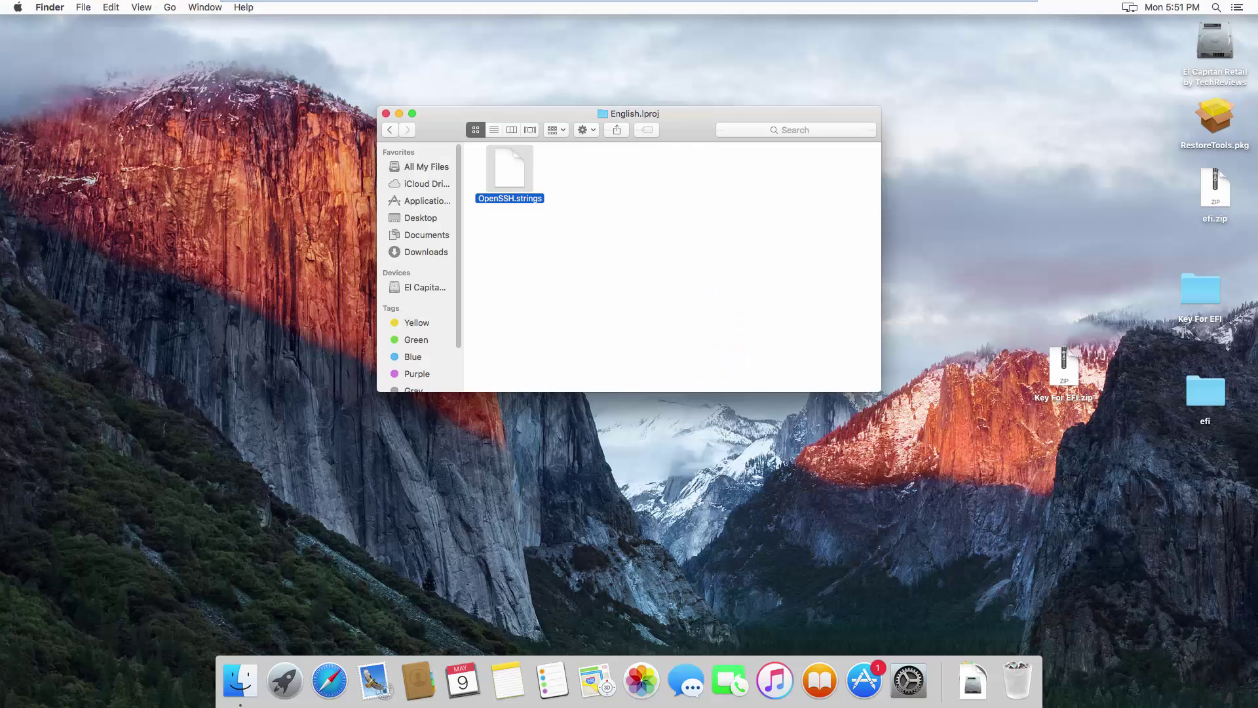
# Go back to Resources, reopen English.lproj, and select then deselect OpenSSH.strings.
pyautogui.press('super+alt+a')
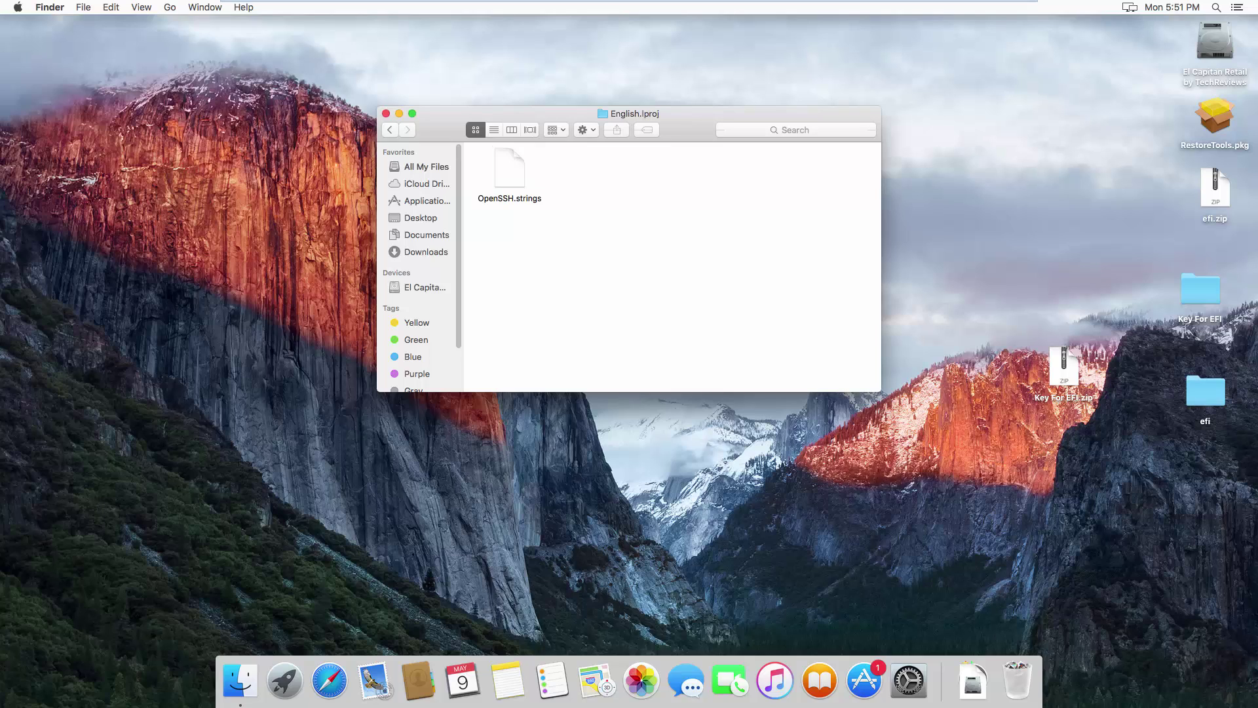
pyautogui.press('super+bracketleft')
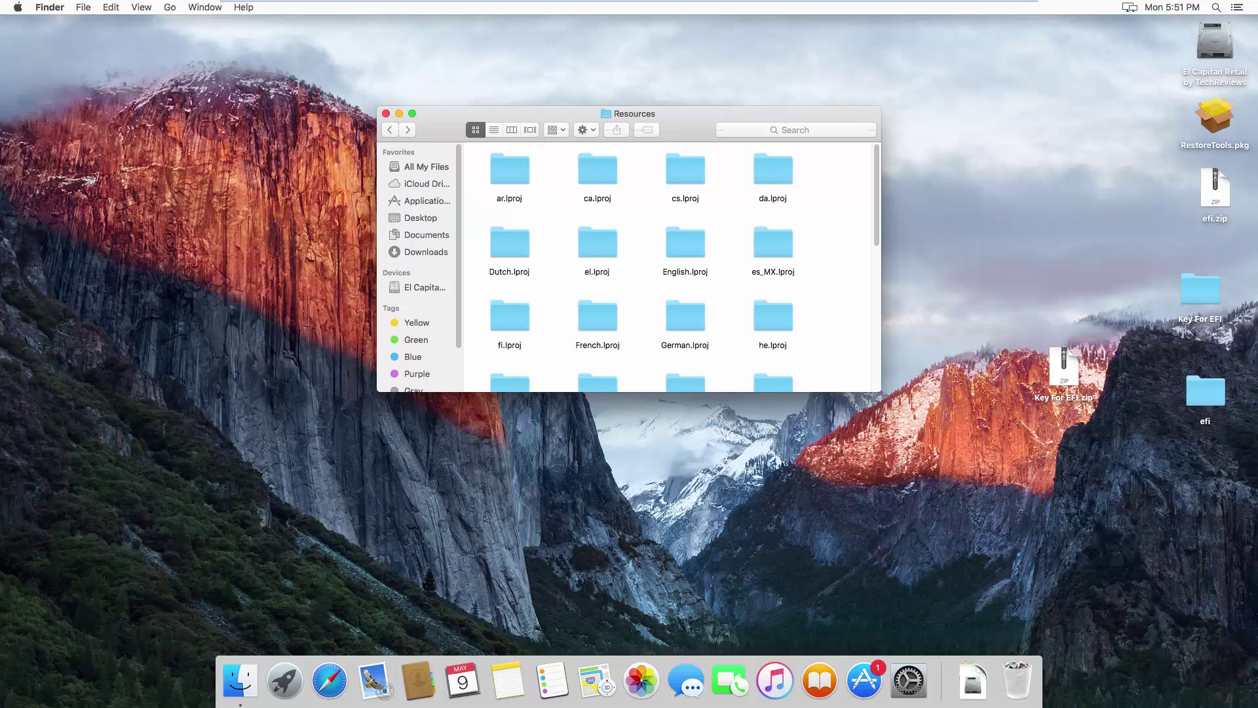
pyautogui.doubleClick(684, 243)
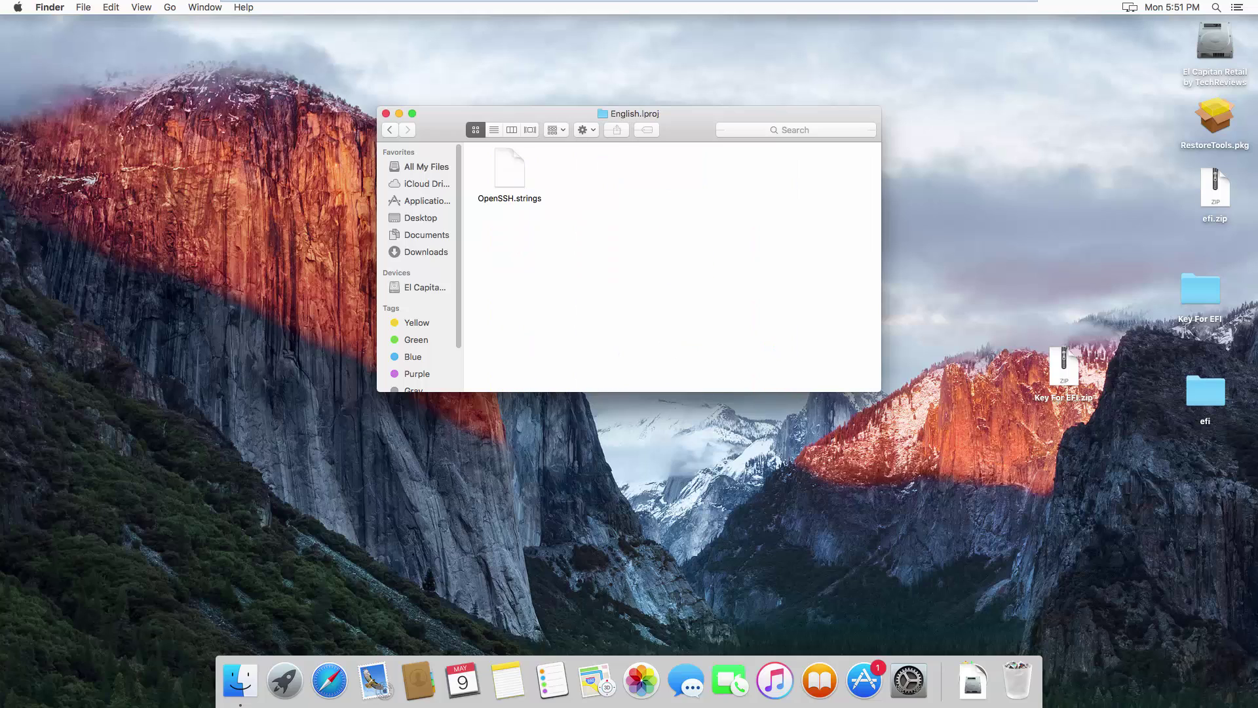
pyautogui.press('super+a')
pyautogui.press('super+alt+a')
pyautogui.click(386, 113)
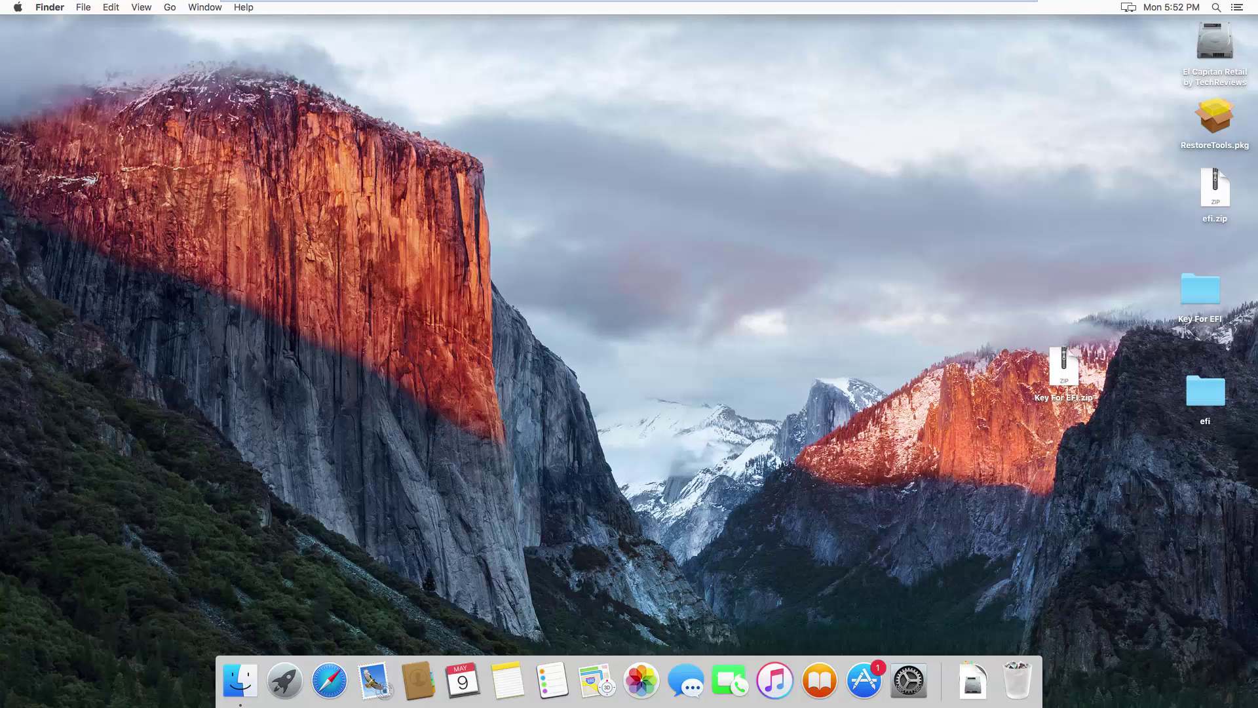
pyautogui.click(18, 7)
pyautogui.click(39, 23)
pyautogui.moveTo(688, 236); pyautogui.dragTo(731, 236)
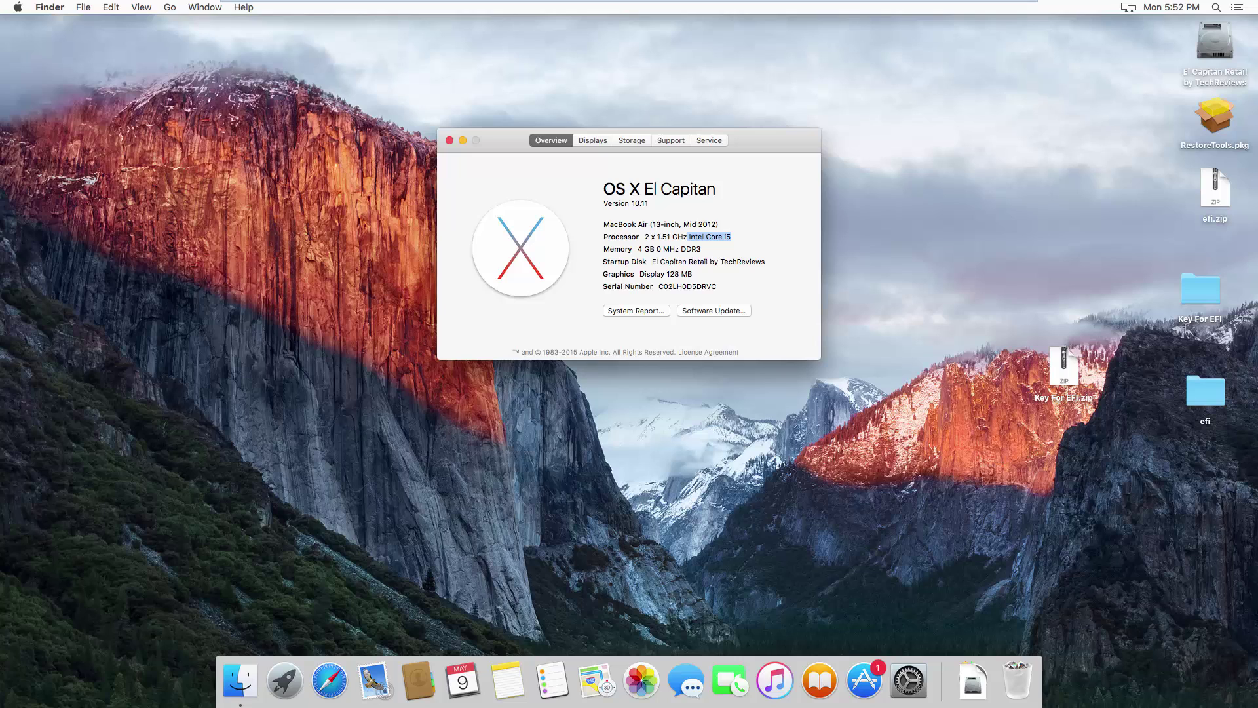
pyautogui.click(450, 140)
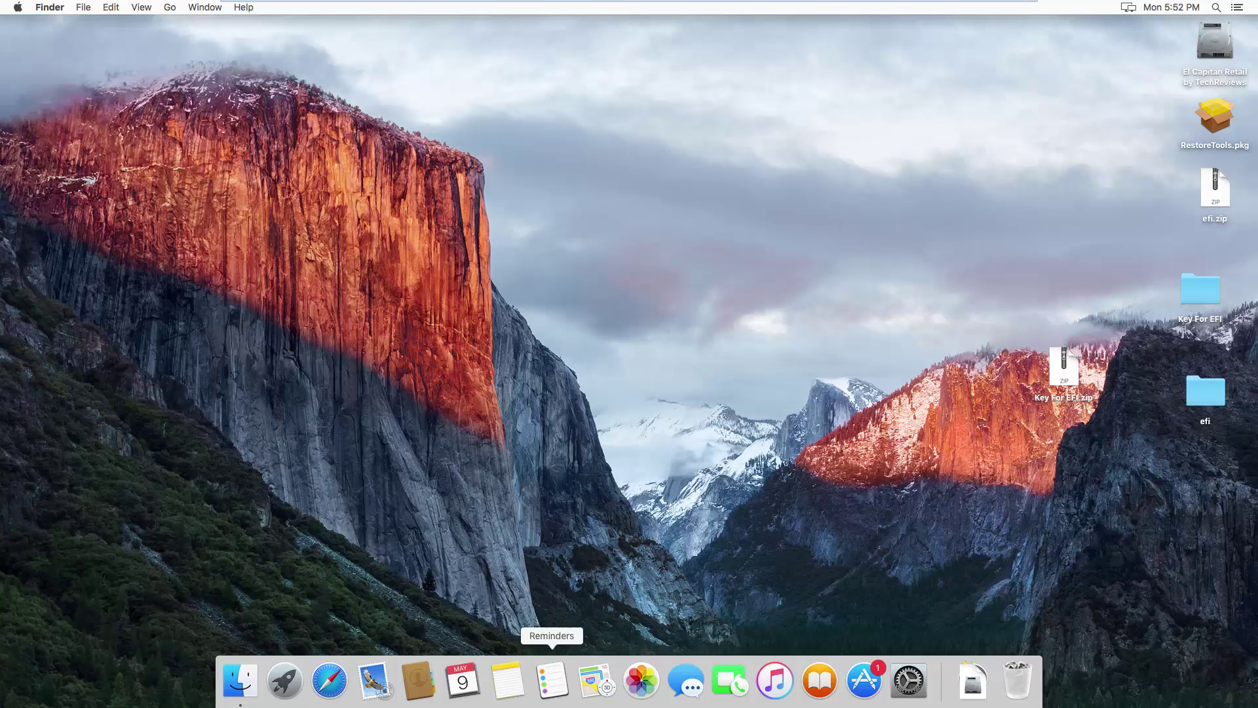
# Browse Finder's Go and File menus without choosing anything, then dismiss the ASUS WebStorage notification.
pyautogui.click(50, 7)
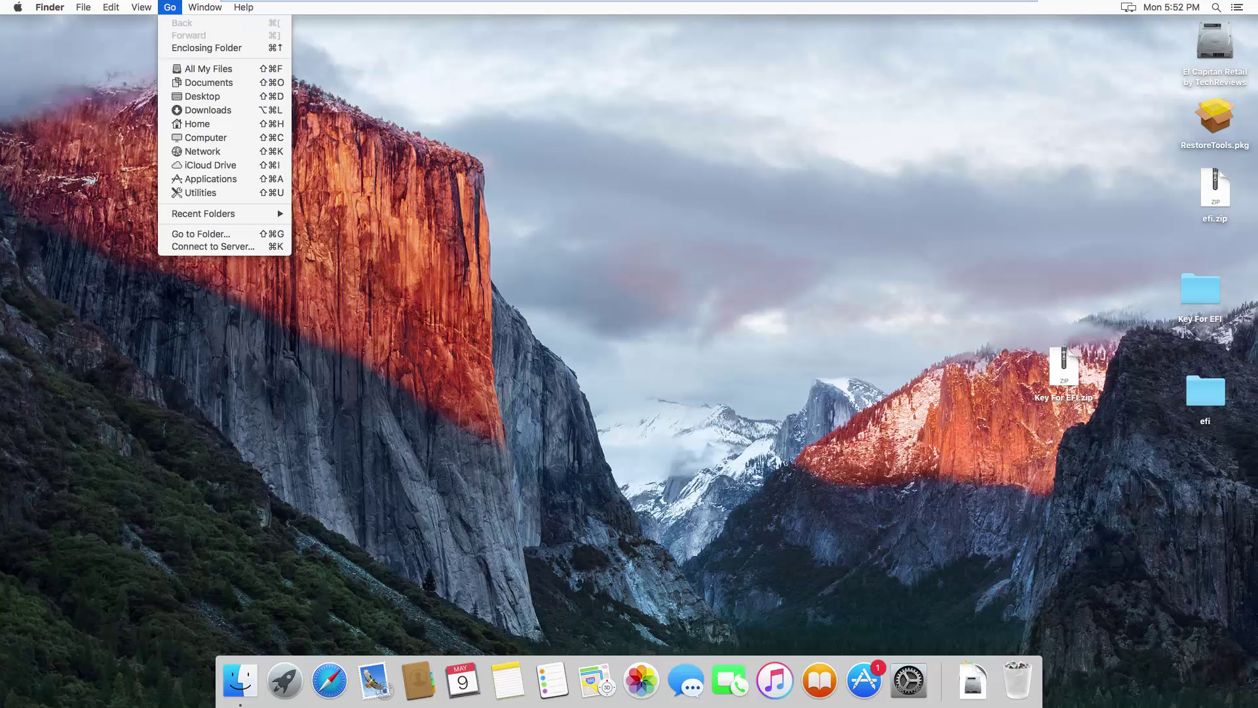
pyautogui.click(50, 7)
pyautogui.click(83, 8)
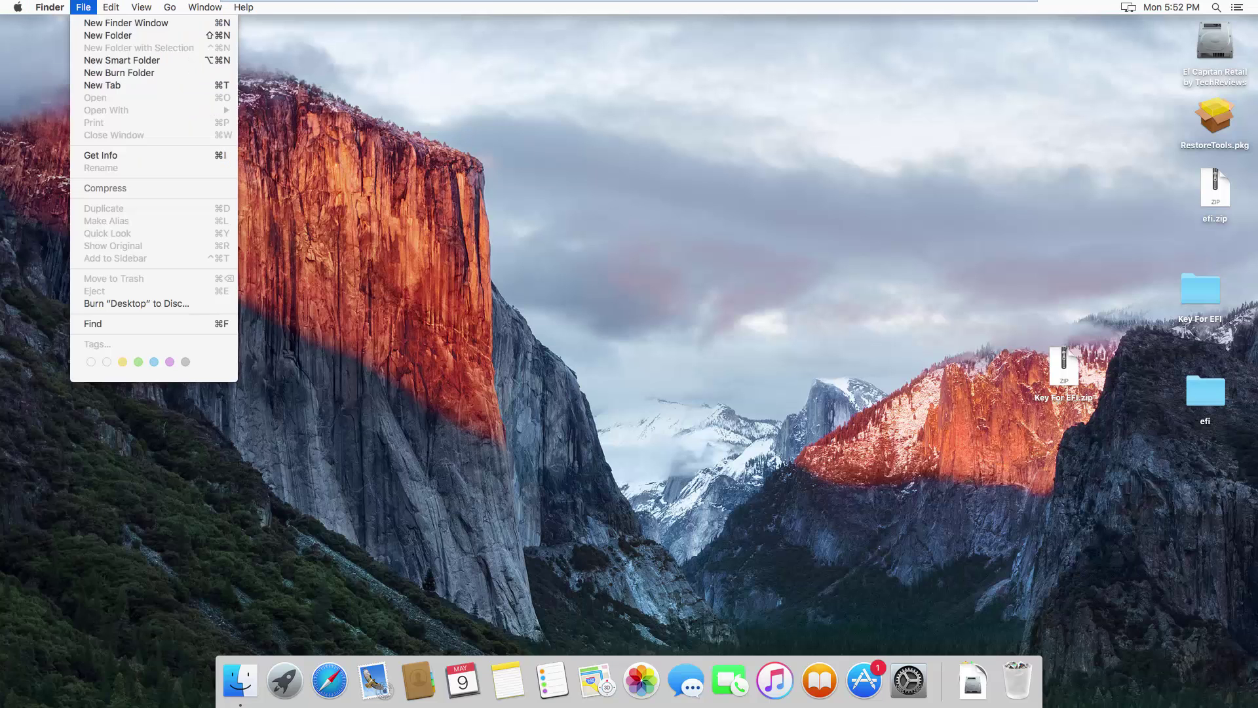
pyautogui.press('Escape')
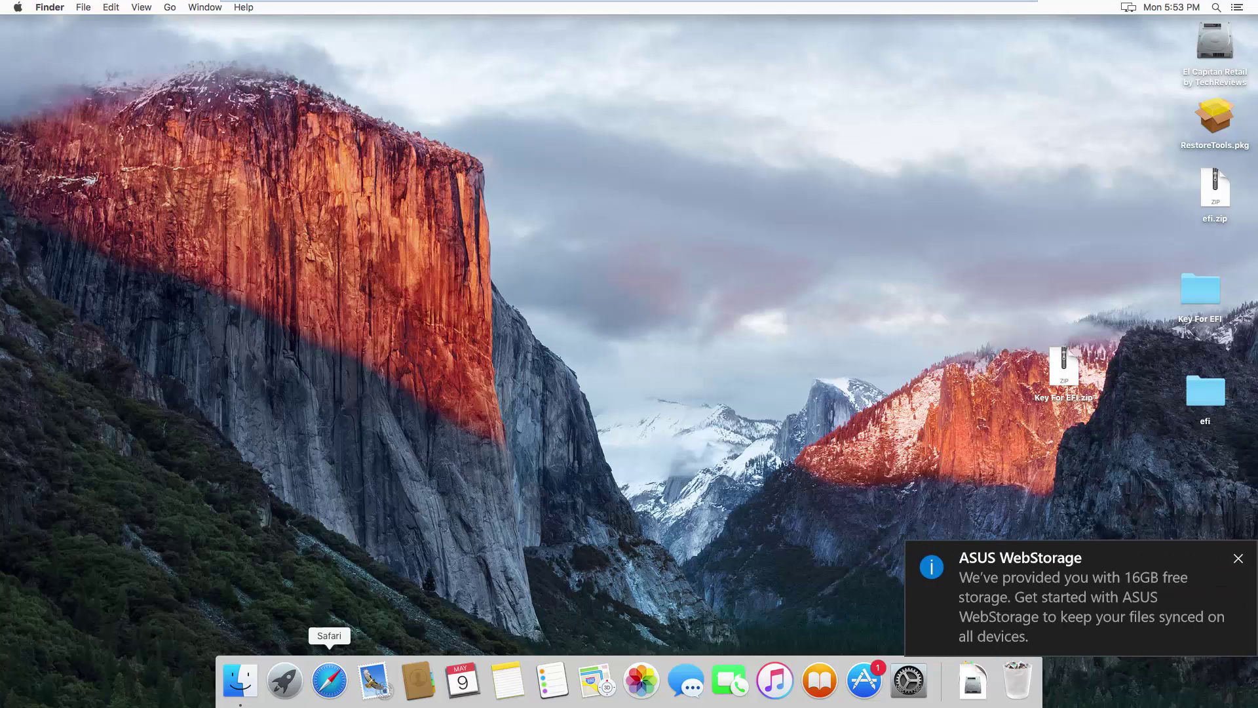
pyautogui.click(1237, 558)
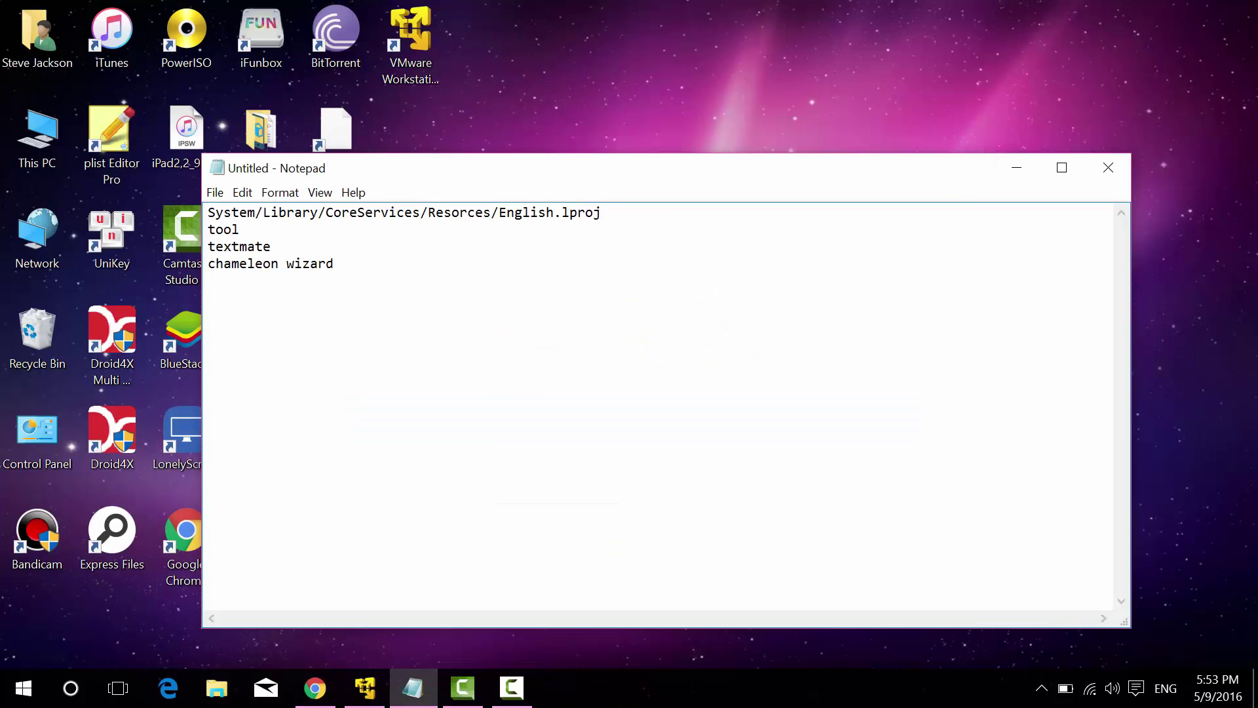
# Hide Chrome's Google page with Win+D to show the Windows desktop shortcuts.
pyautogui.press('super+d')
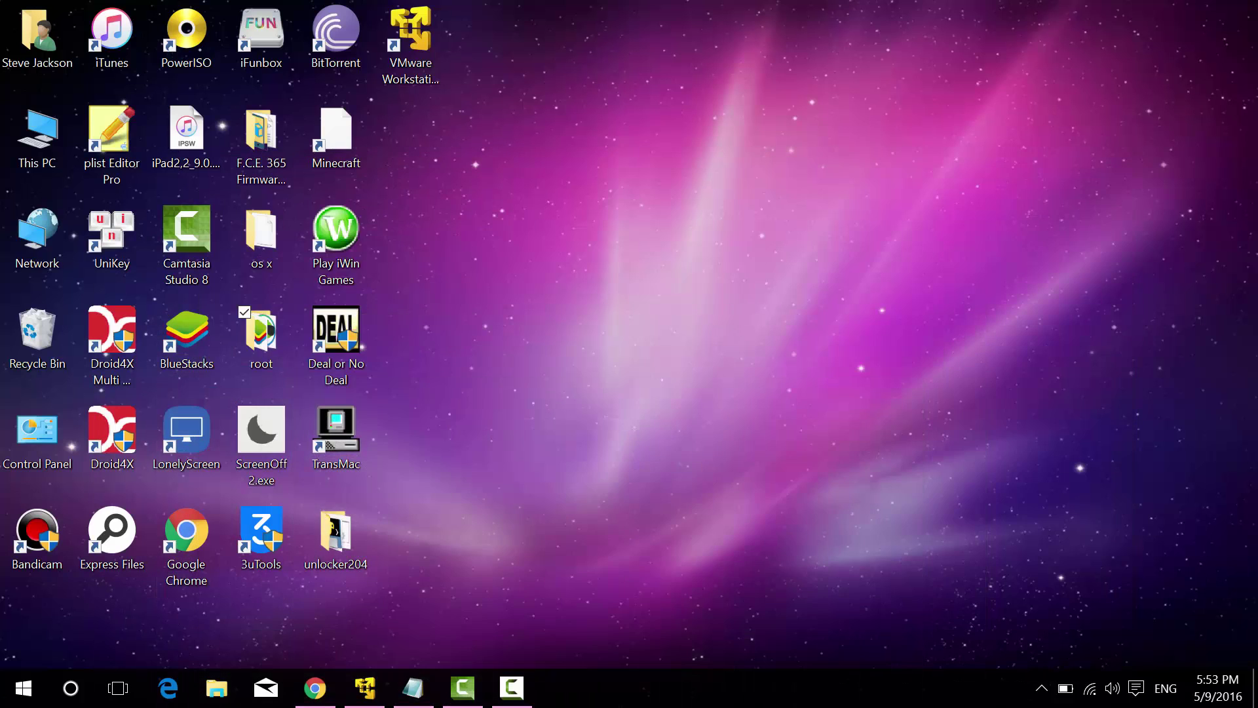